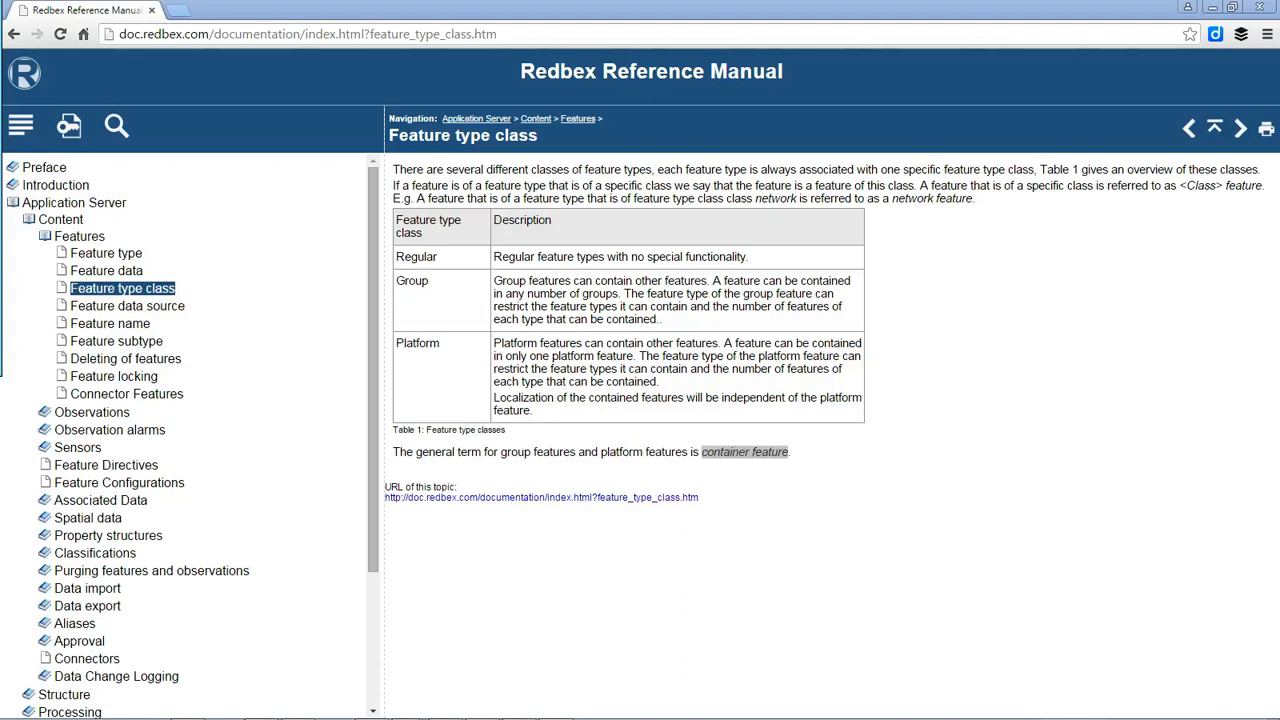
- Highlight 'container' in the manual's definition, then minimize the manual to bring Redbex forward
{"action": "double_click", "coordinate": [717, 452]}
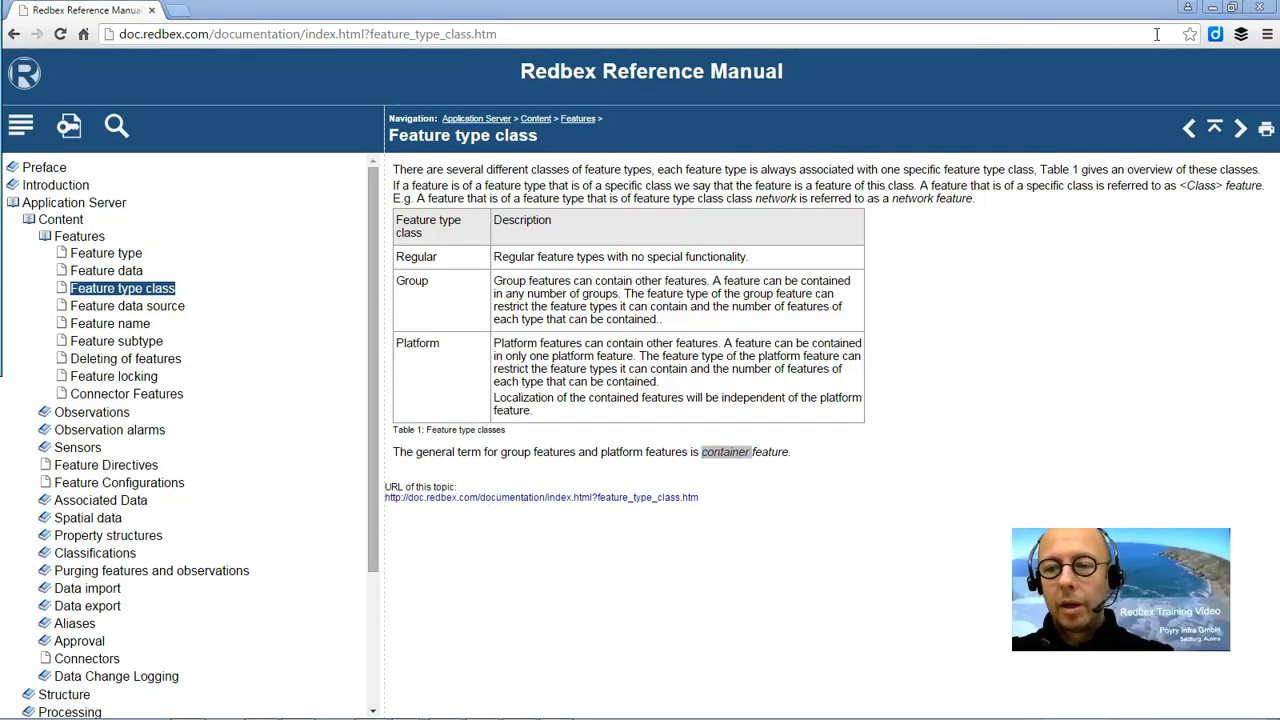
{"action": "left_click", "coordinate": [1213, 8]}
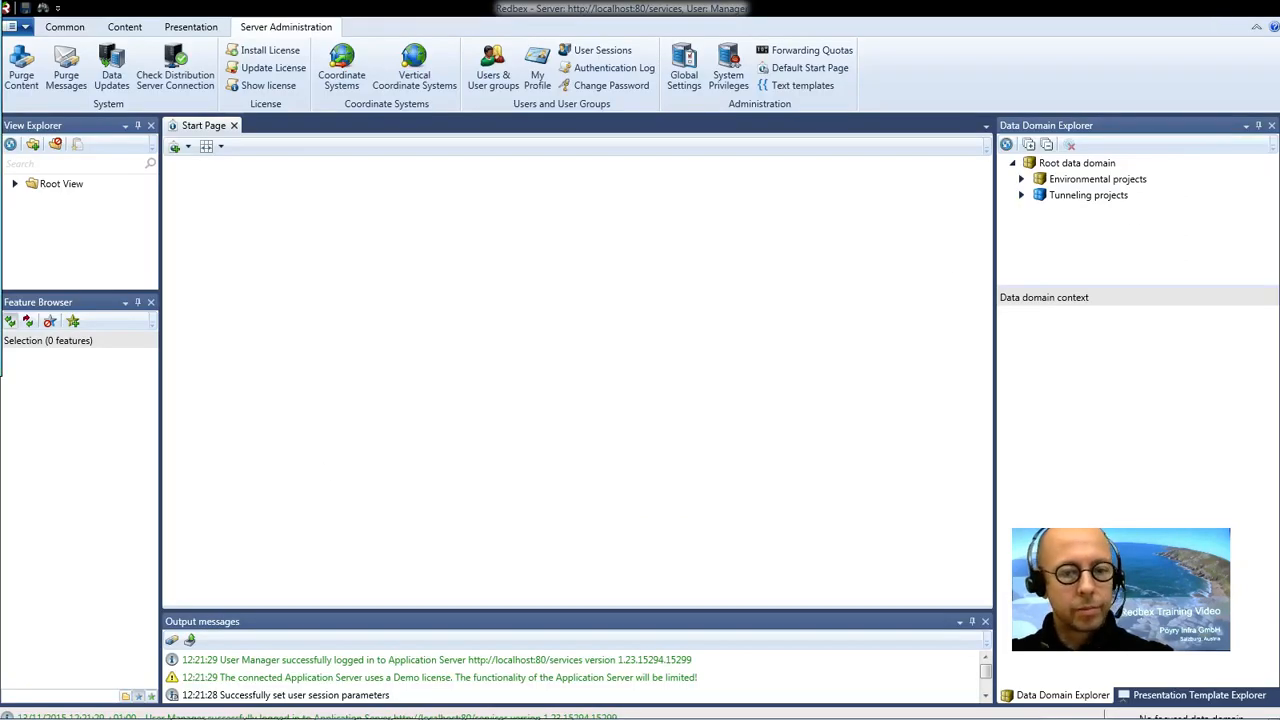
- Expand Root View, execute the Group Example view, and select the Weather Umeå feature
{"action": "right_click", "coordinate": [65, 185]}
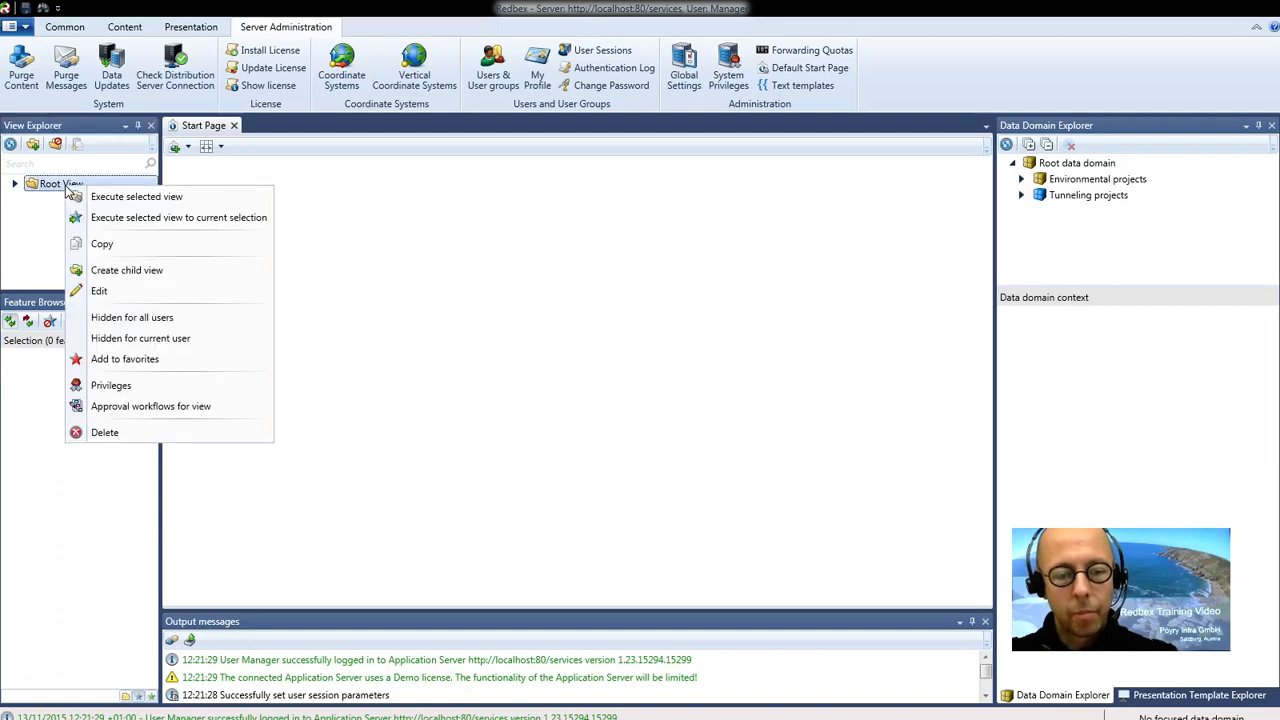
{"action": "left_click", "coordinate": [15, 184]}
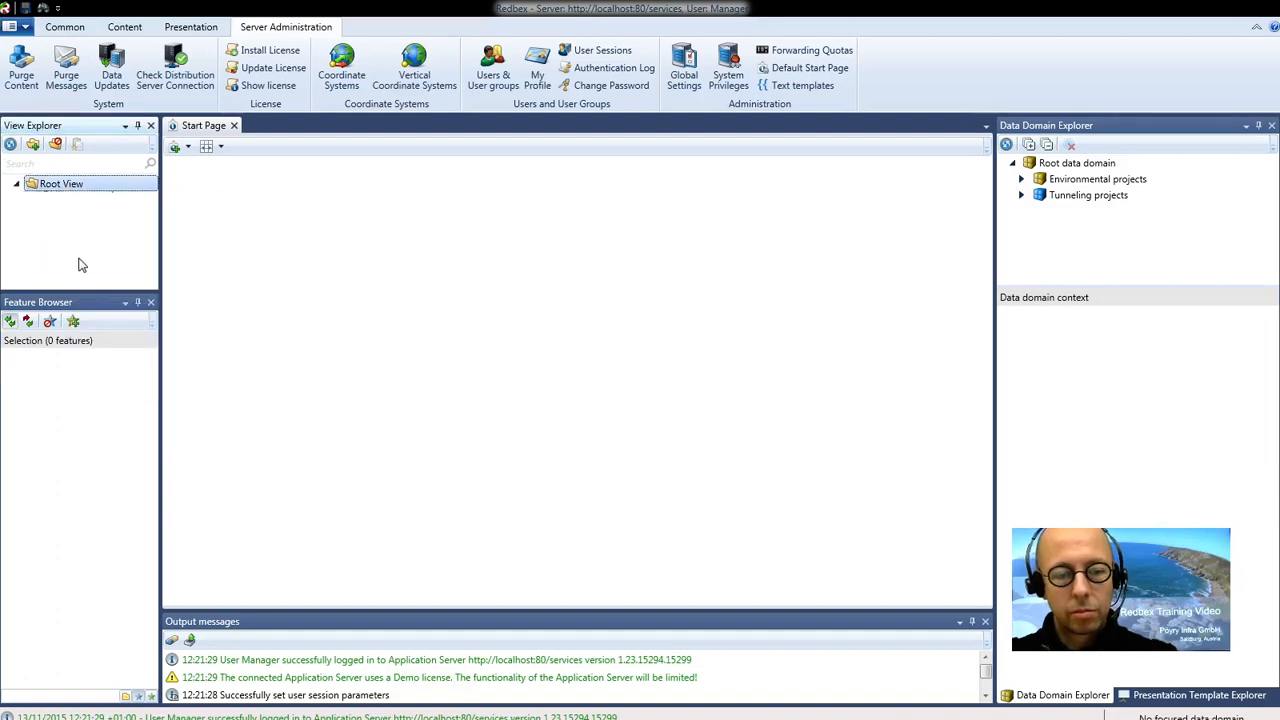
{"action": "left_click", "coordinate": [64, 201]}
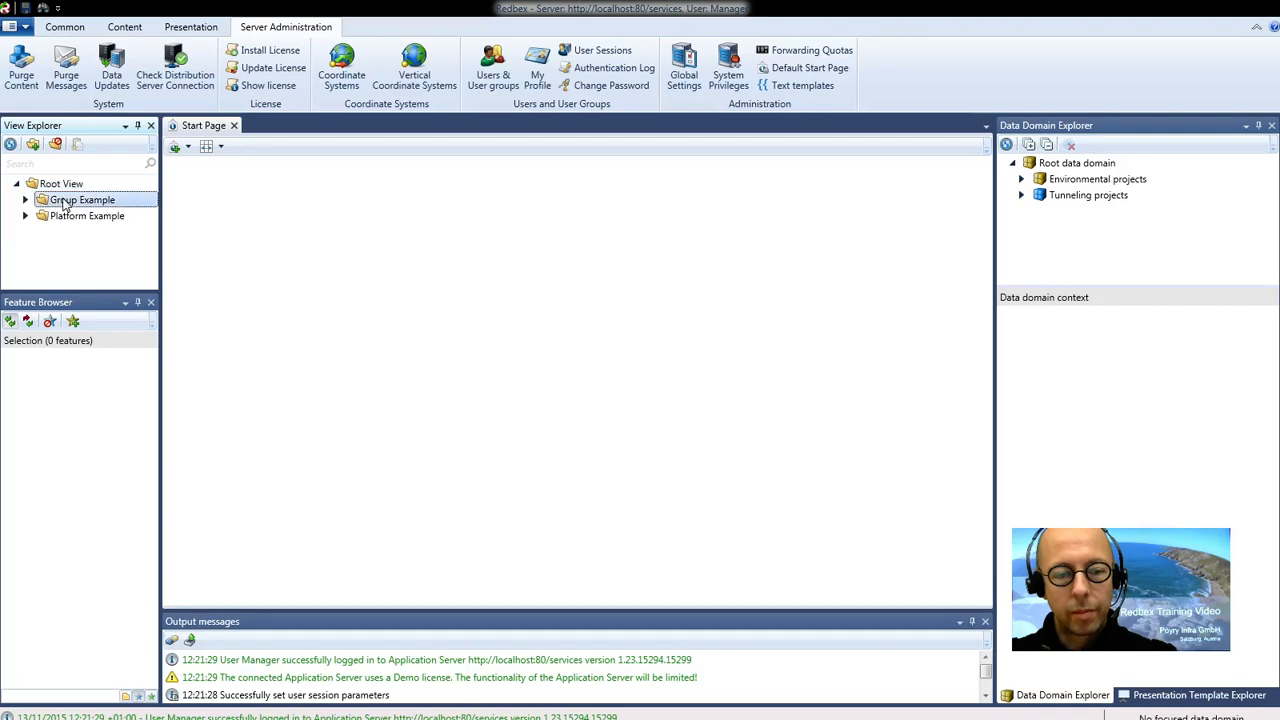
{"action": "right_click", "coordinate": [64, 201]}
{"action": "left_click", "coordinate": [110, 210]}
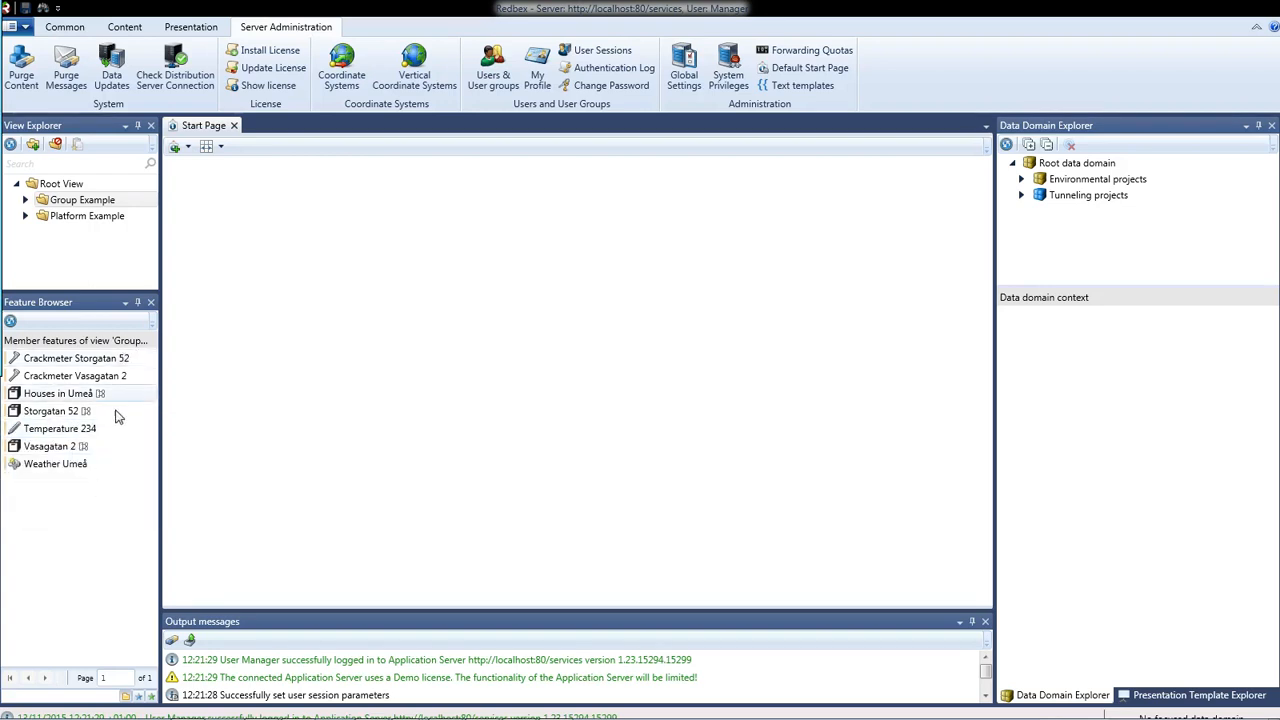
{"action": "left_click", "coordinate": [70, 466]}
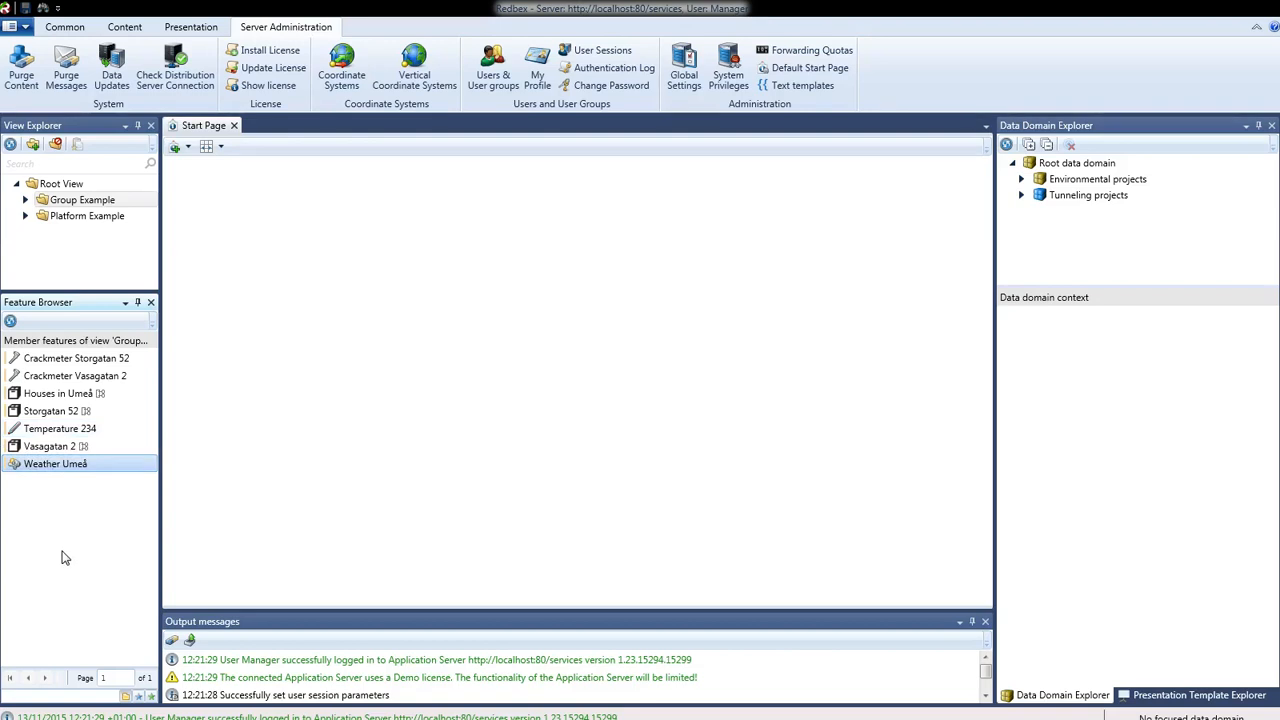
- Open Houses in Umeå from the Feature Browser to see its group ID 223 details
{"action": "left_click", "coordinate": [65, 394]}
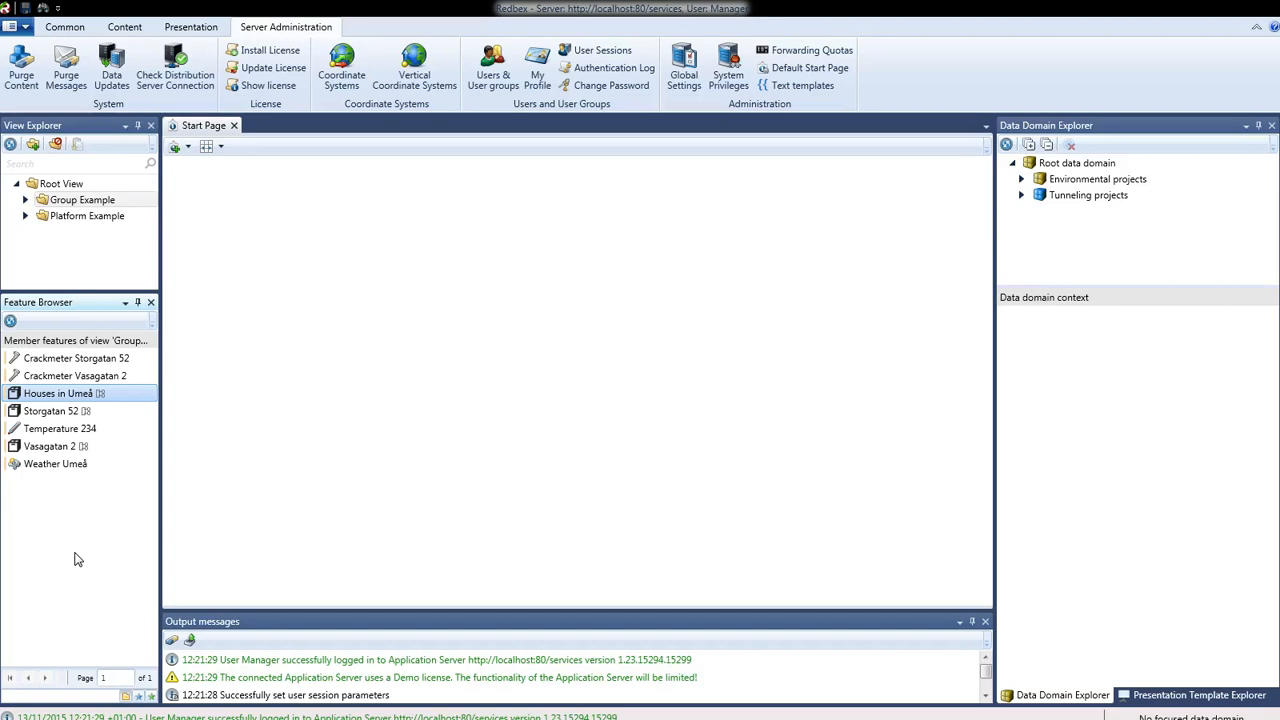
{"action": "right_click", "coordinate": [66, 400]}
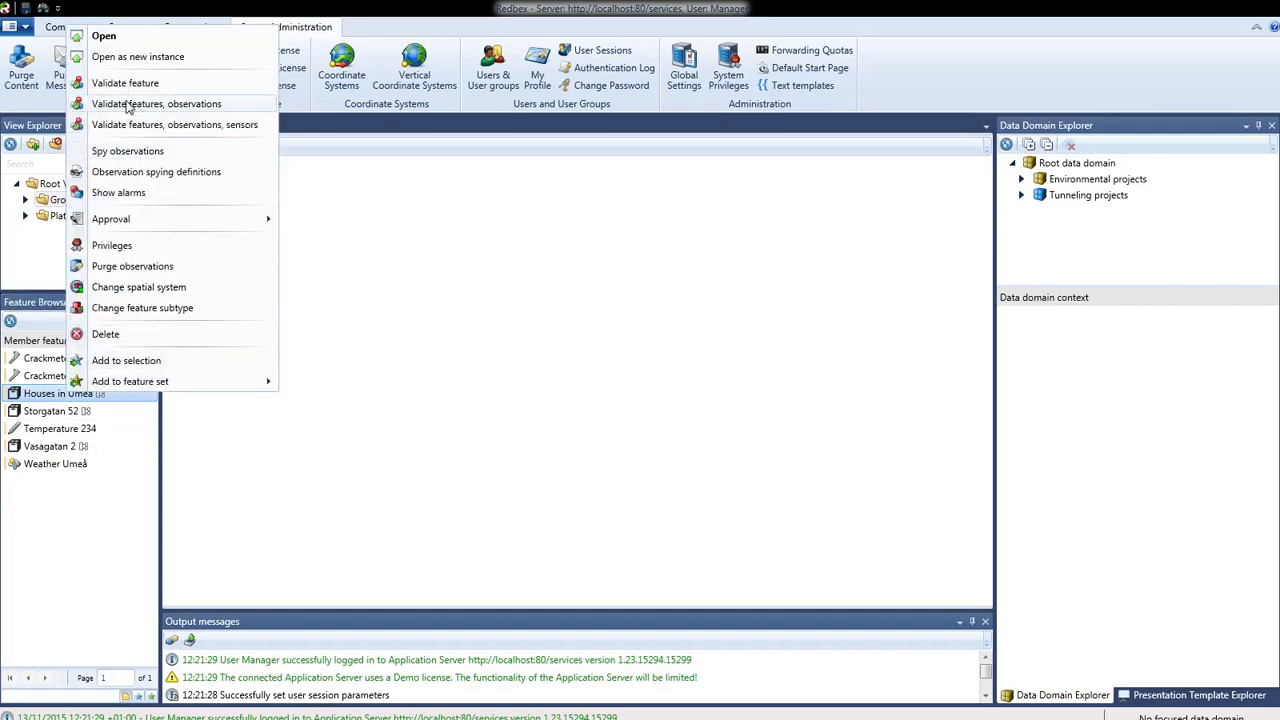
{"action": "left_click", "coordinate": [104, 37]}
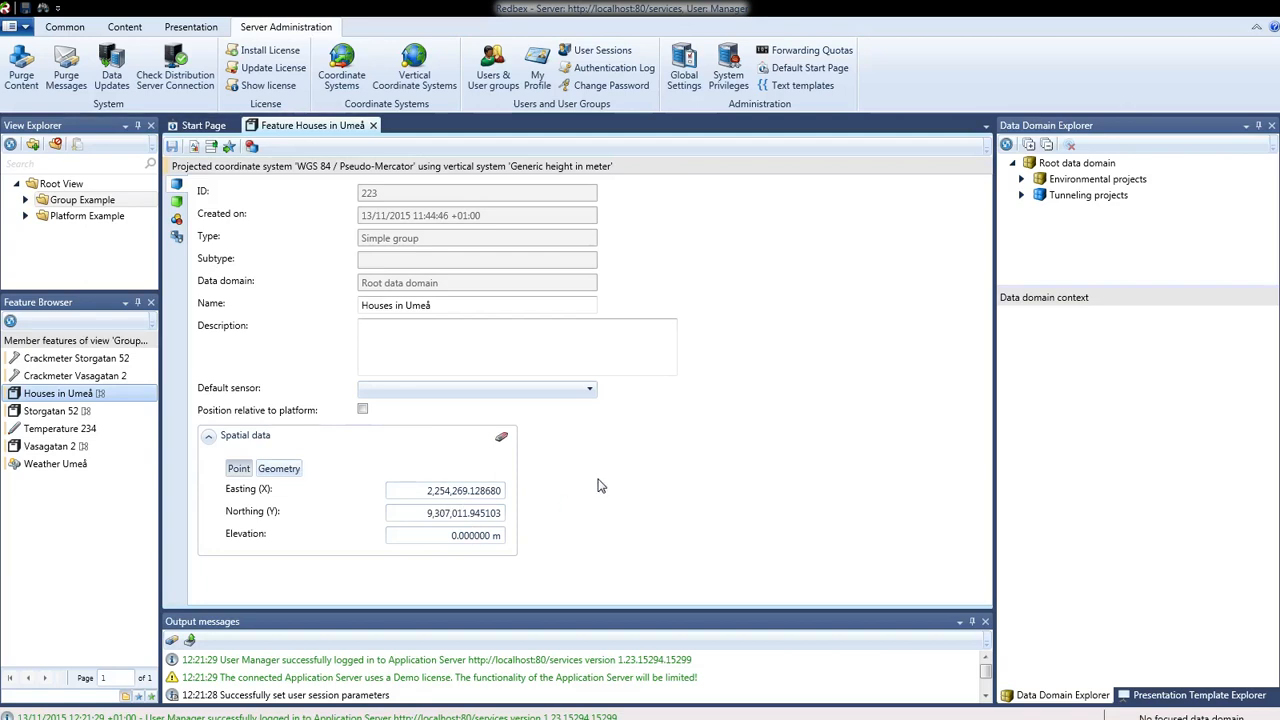
{"action": "left_click", "coordinate": [177, 202]}
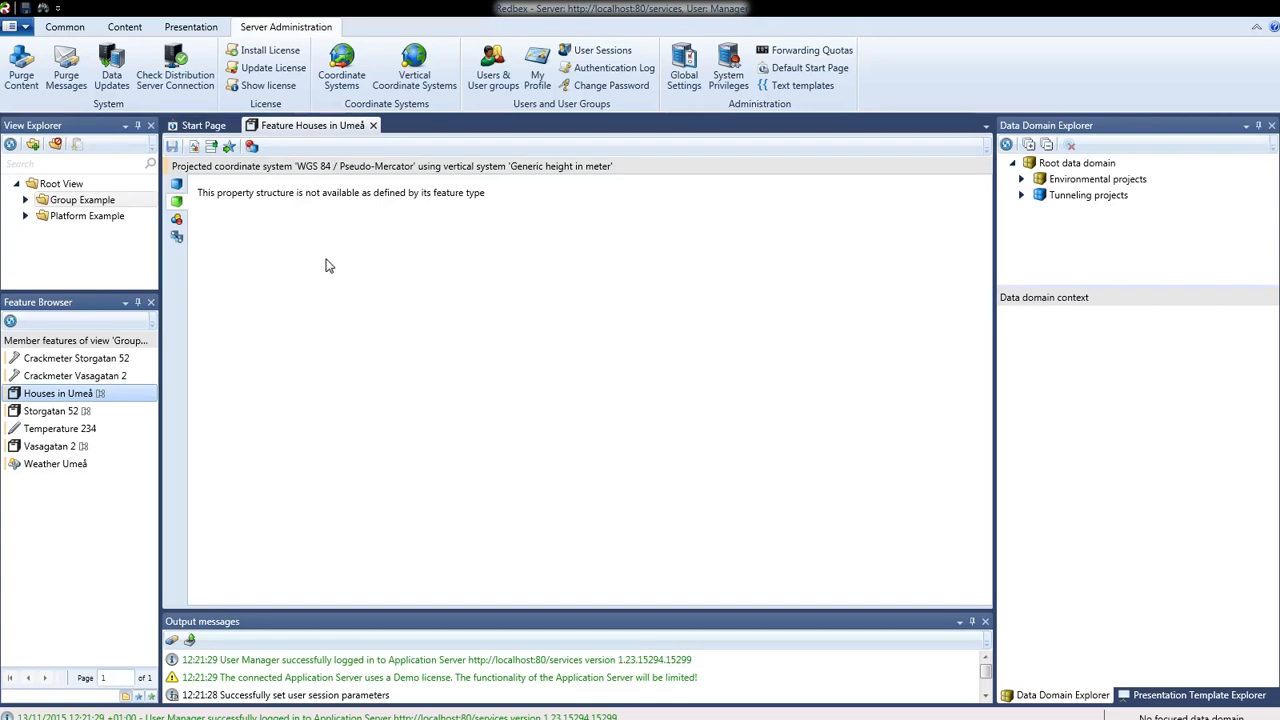
{"action": "left_click", "coordinate": [177, 220]}
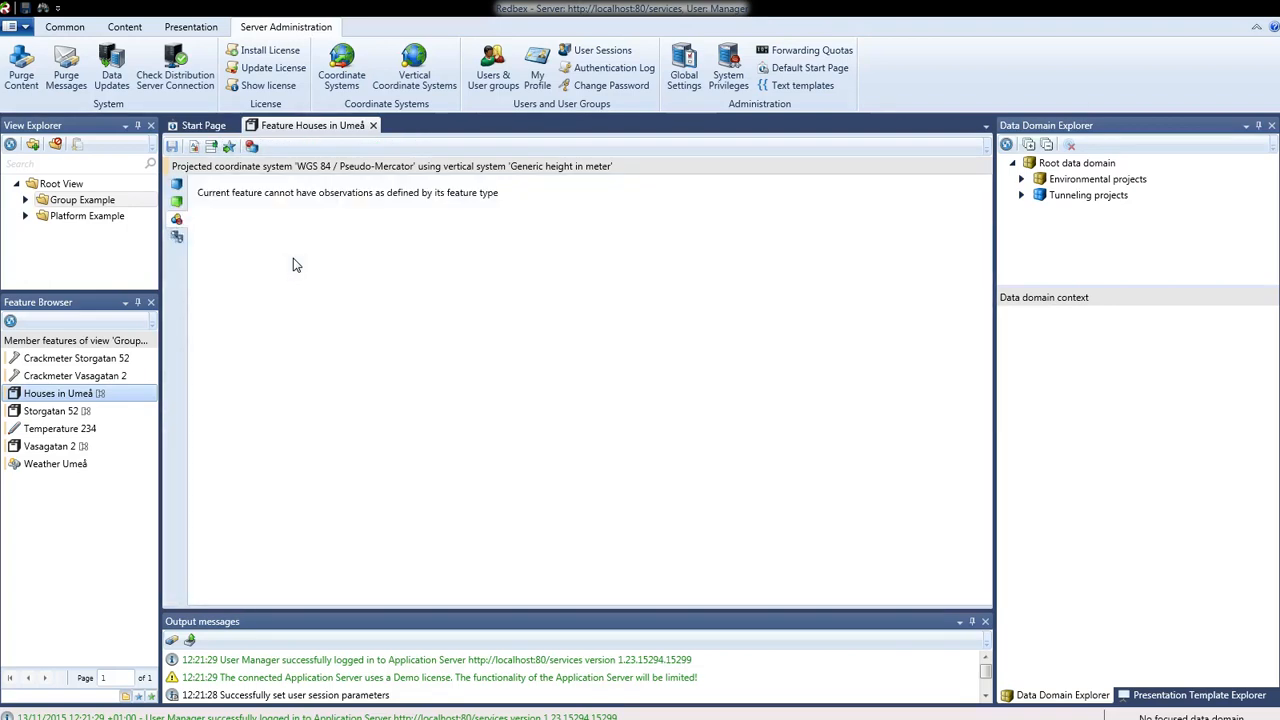
{"action": "left_click", "coordinate": [177, 237]}
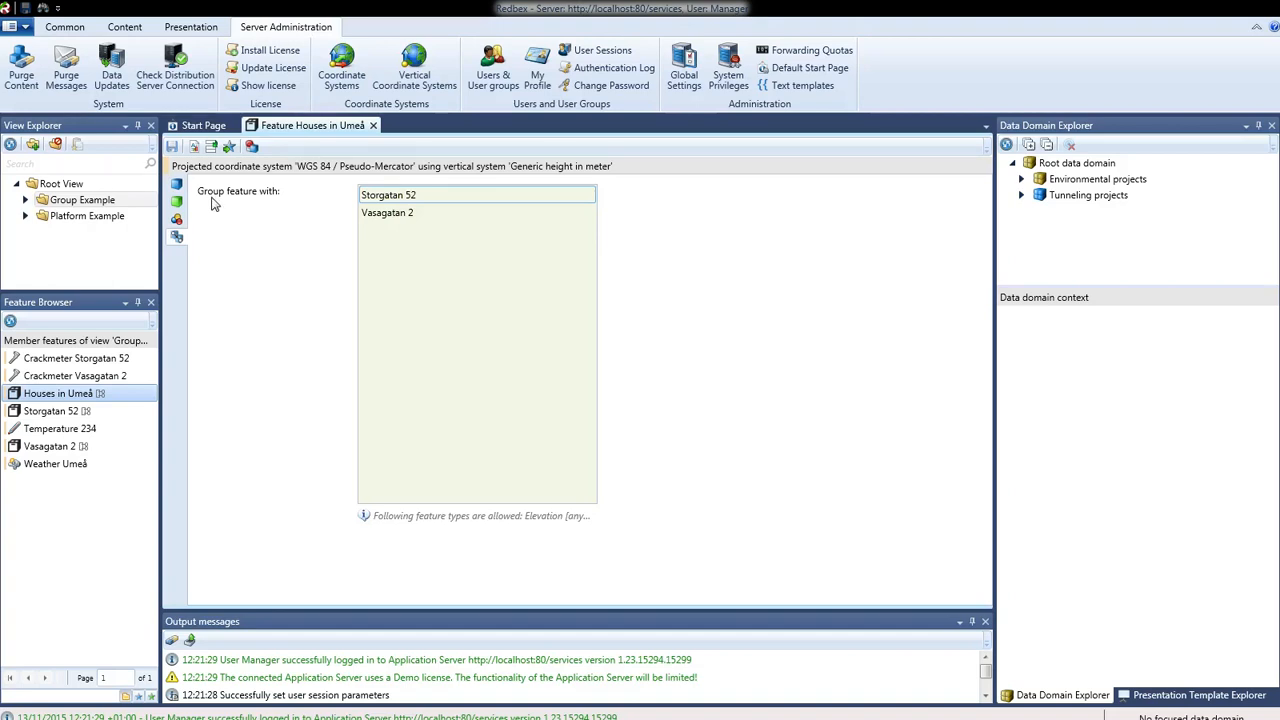
{"action": "left_click", "coordinate": [400, 214]}
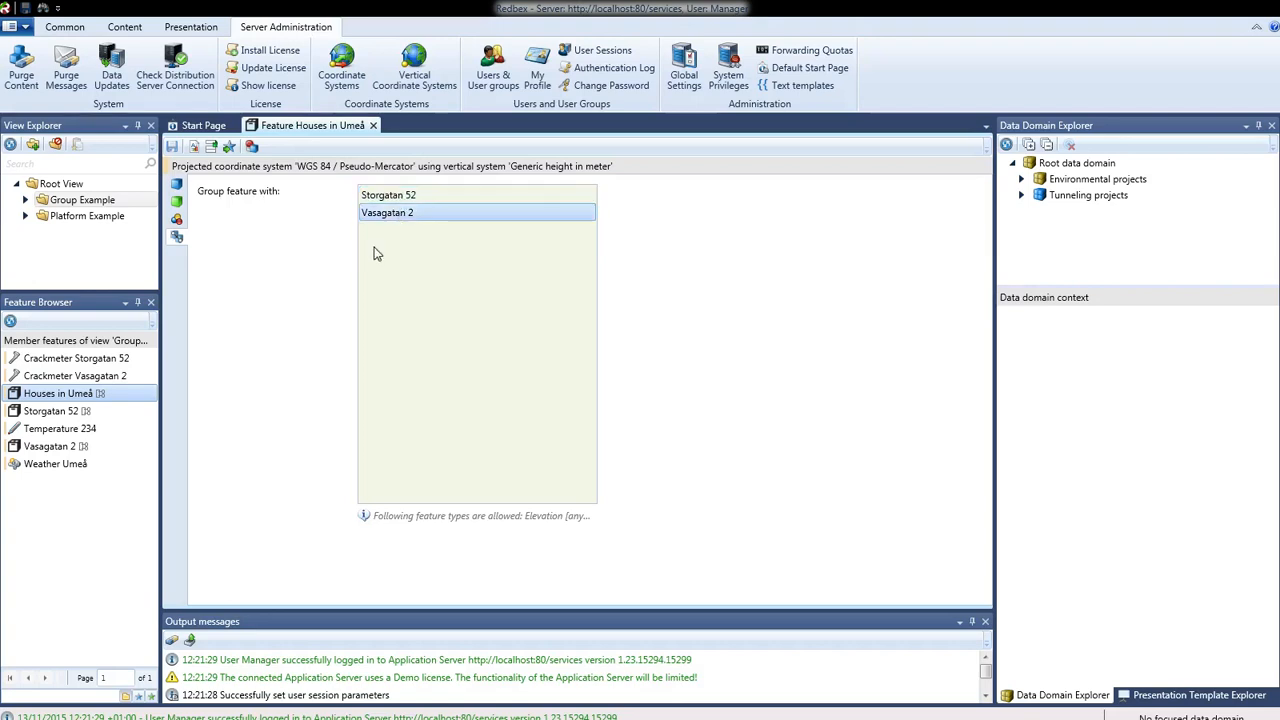
{"action": "left_click", "coordinate": [390, 196]}
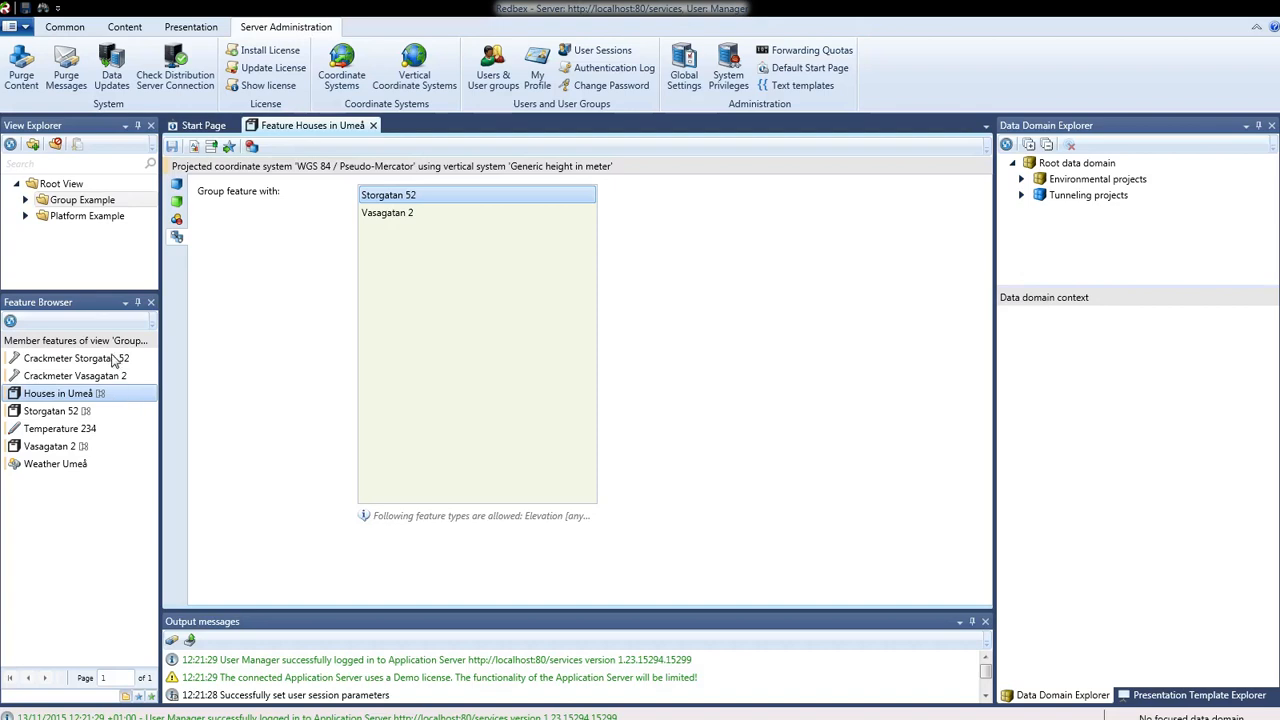
{"action": "left_click", "coordinate": [68, 410]}
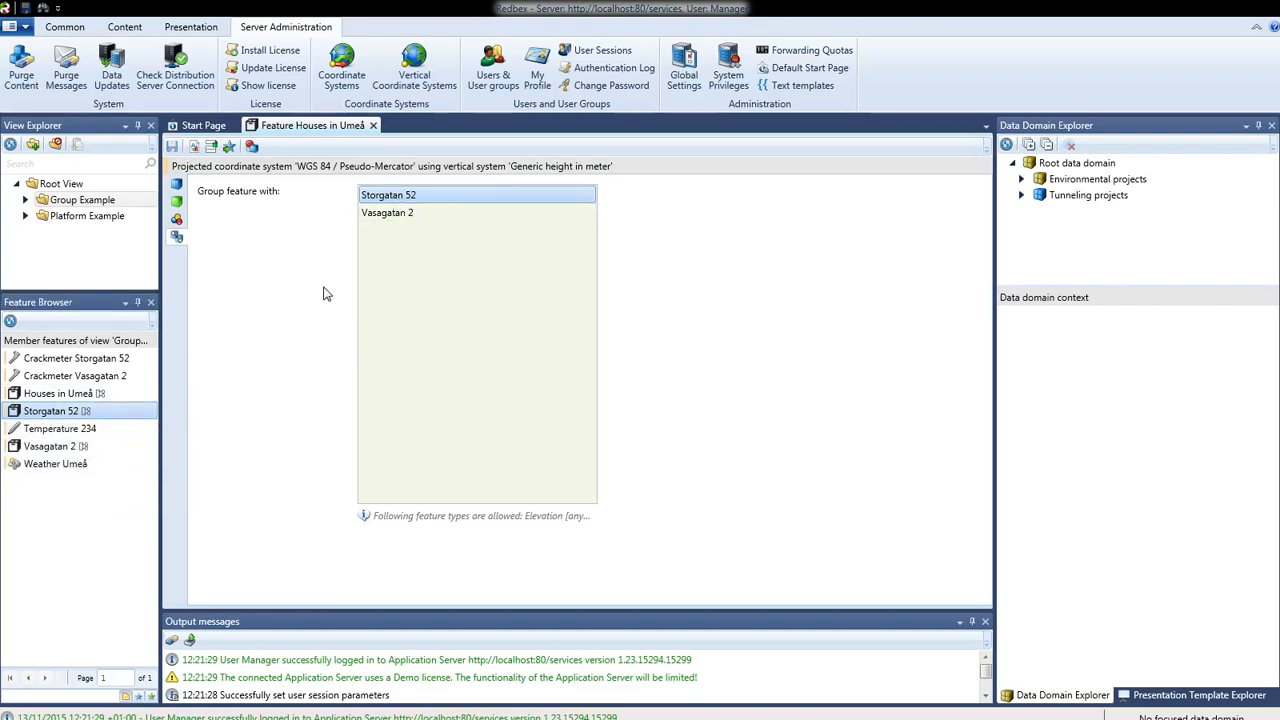
{"action": "right_click", "coordinate": [393, 200]}
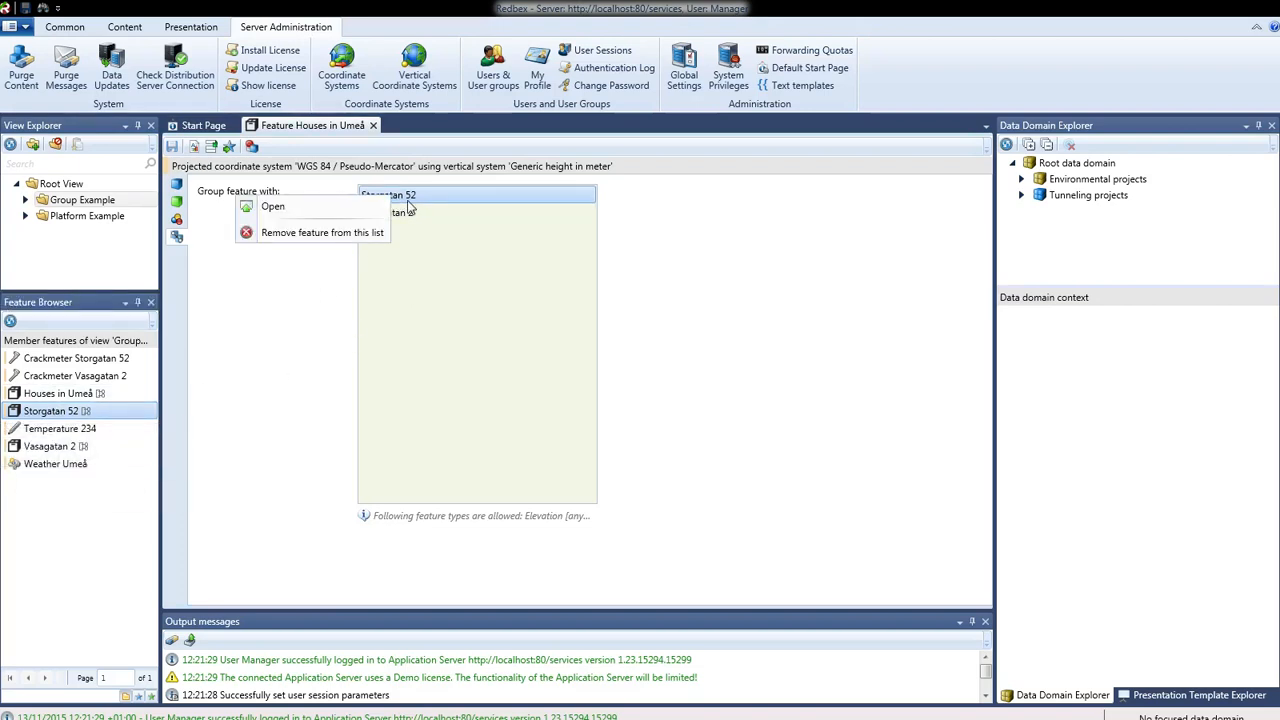
{"action": "left_click", "coordinate": [344, 210]}
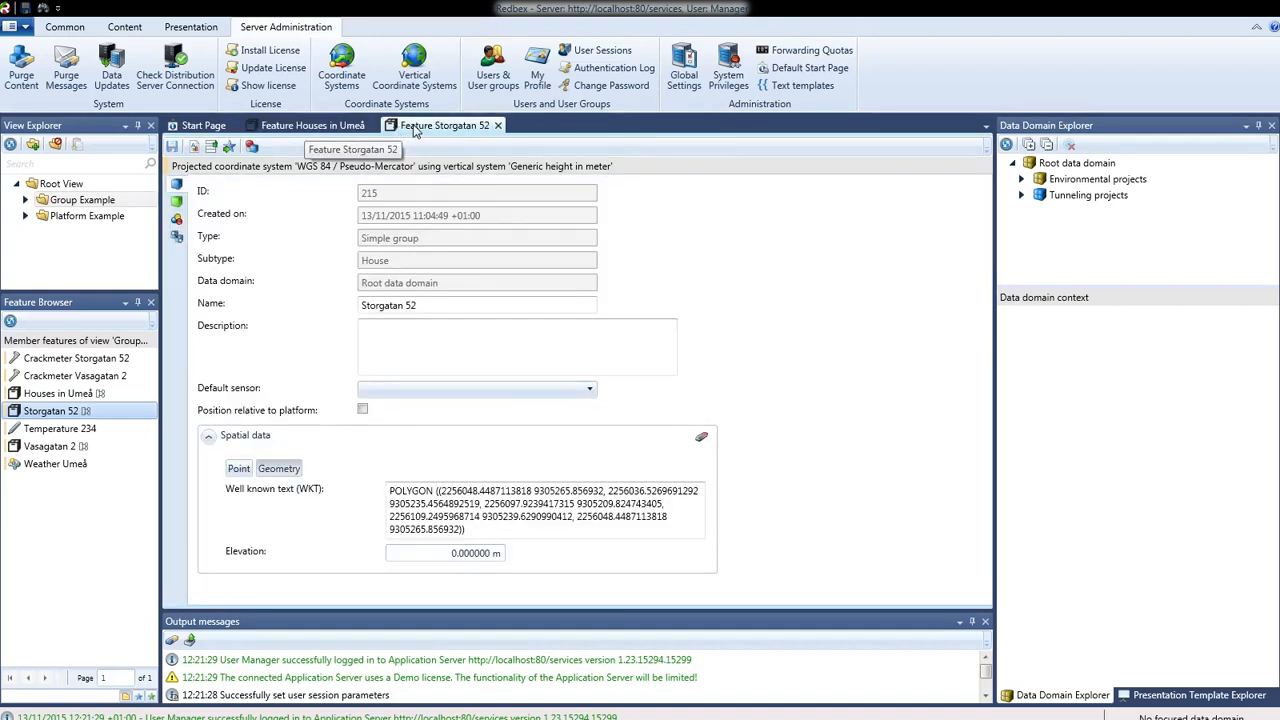
{"action": "left_click", "coordinate": [178, 240]}
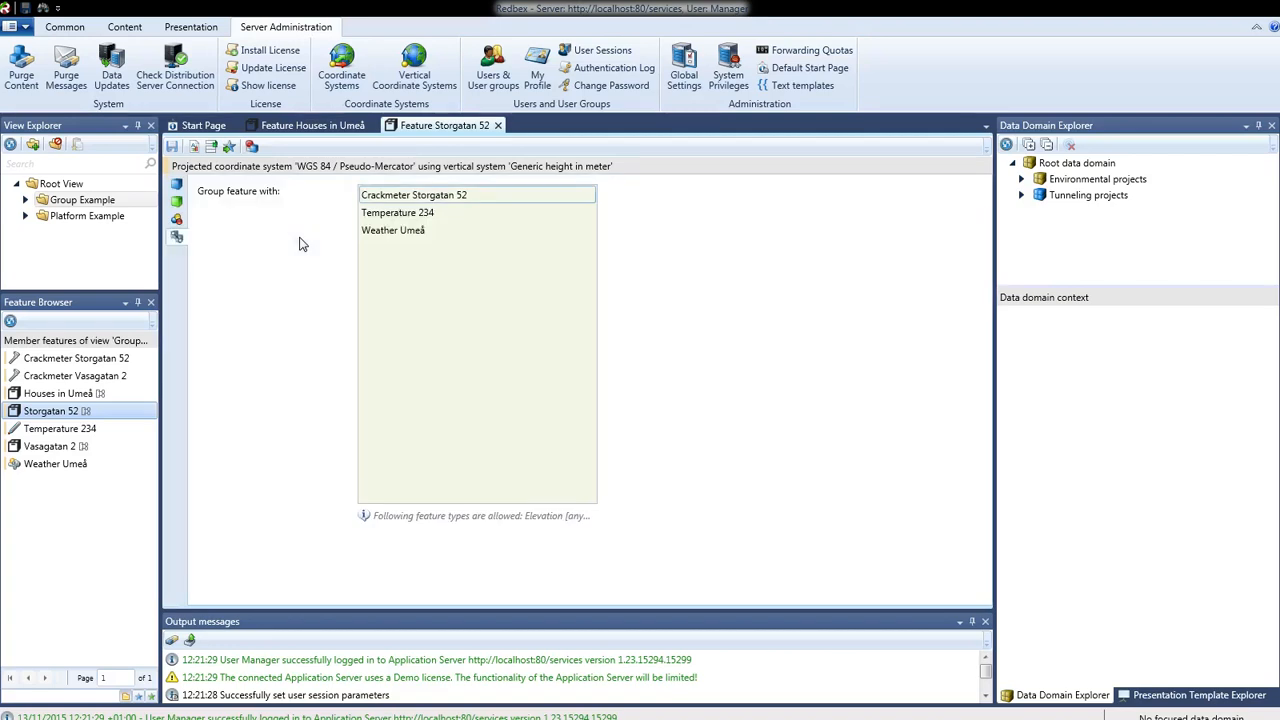
{"action": "left_click", "coordinate": [425, 198]}
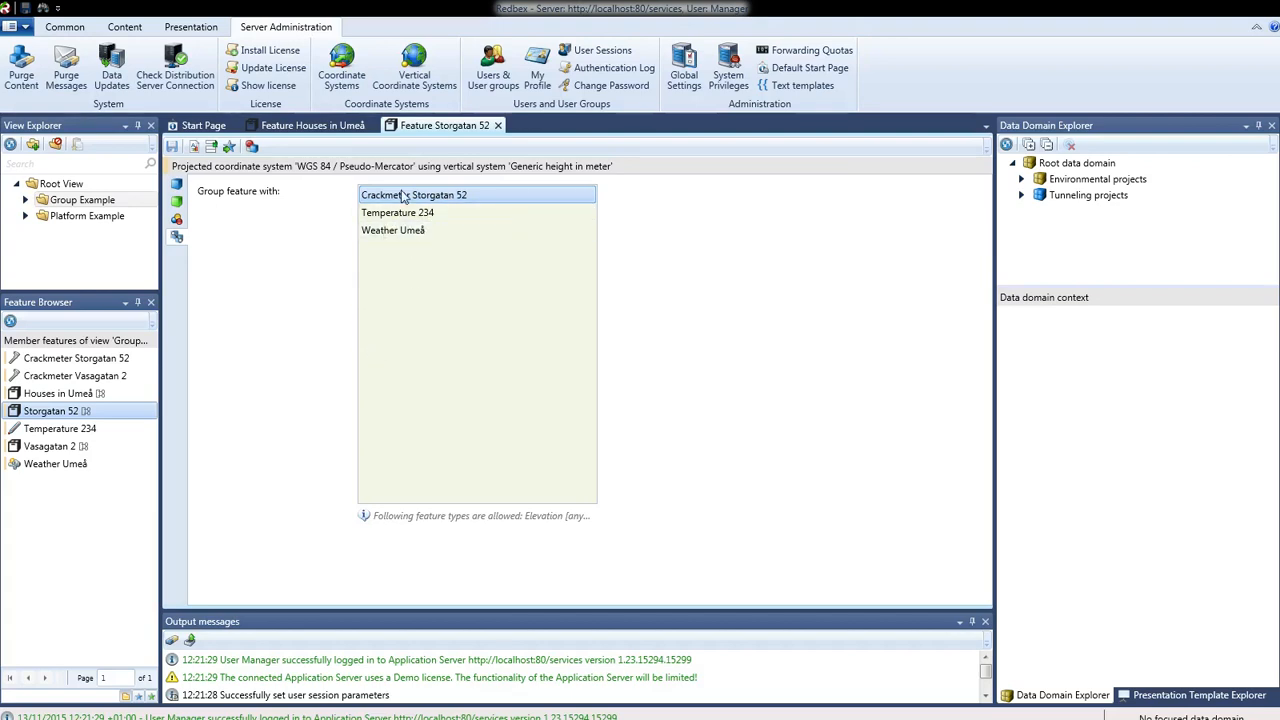
{"action": "left_click", "coordinate": [312, 127]}
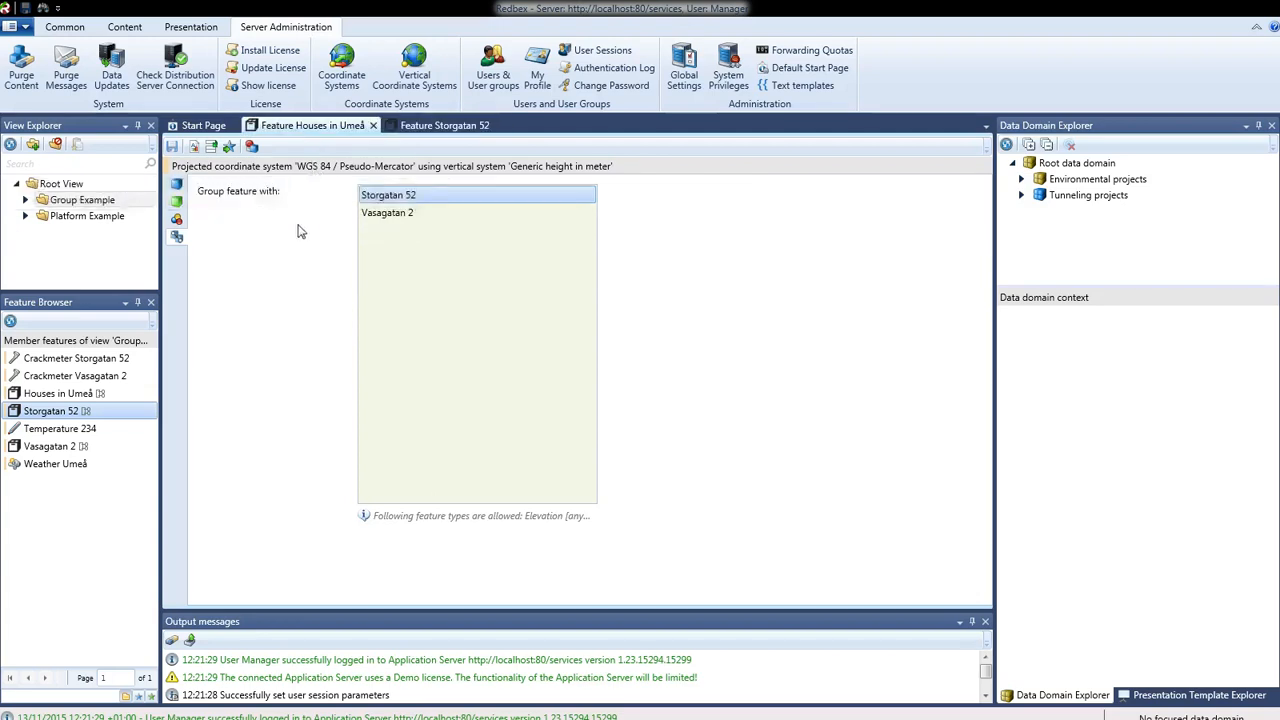
{"action": "left_click", "coordinate": [374, 214]}
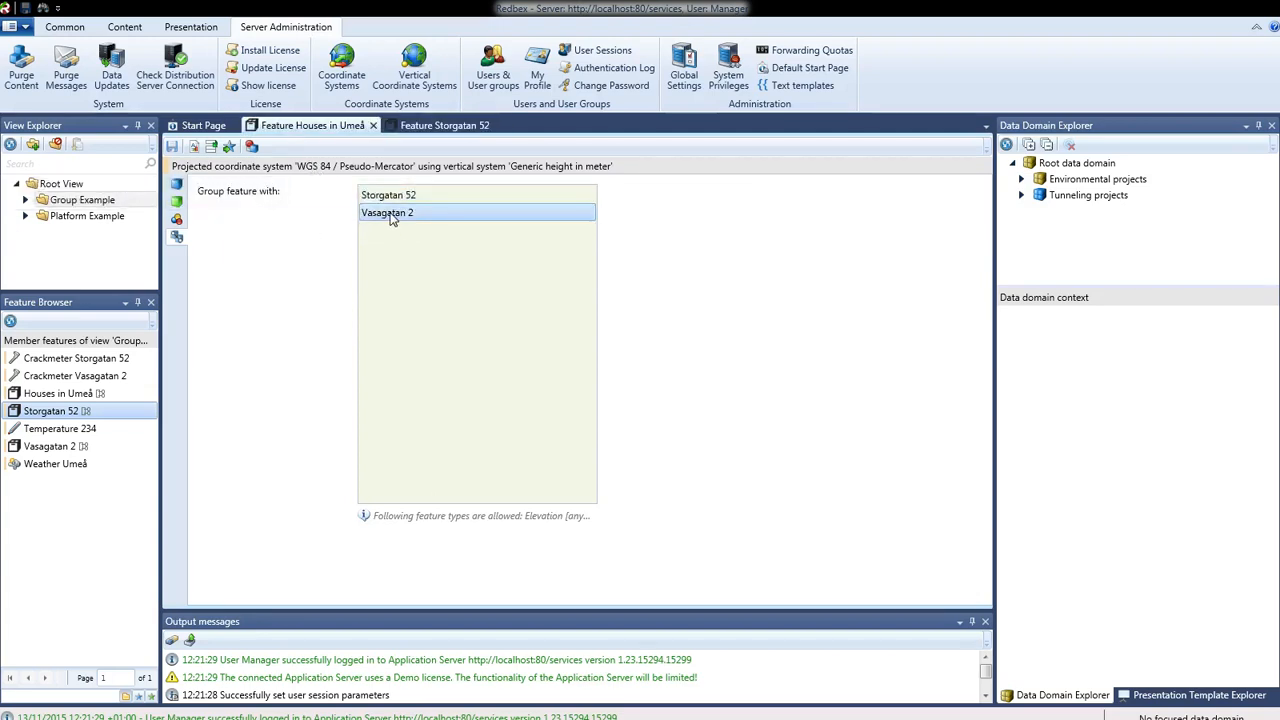
{"action": "right_click", "coordinate": [391, 220]}
{"action": "left_click", "coordinate": [338, 226]}
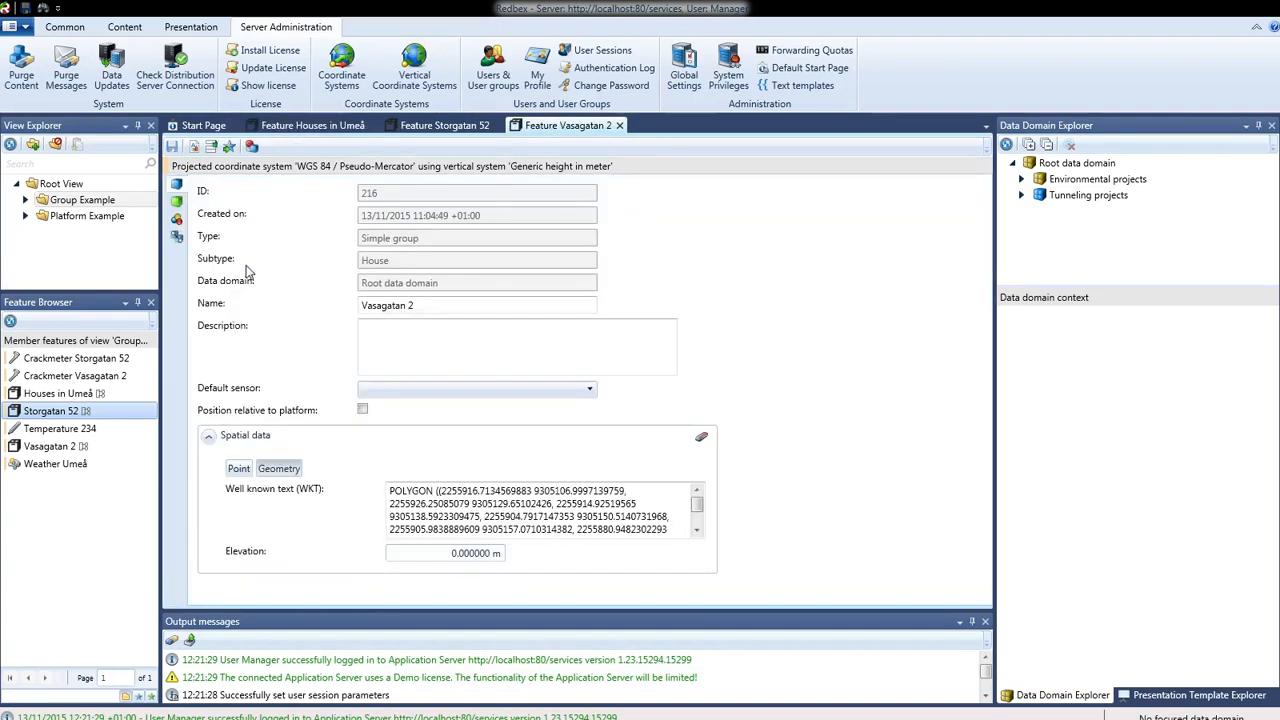
{"action": "left_click", "coordinate": [176, 236]}
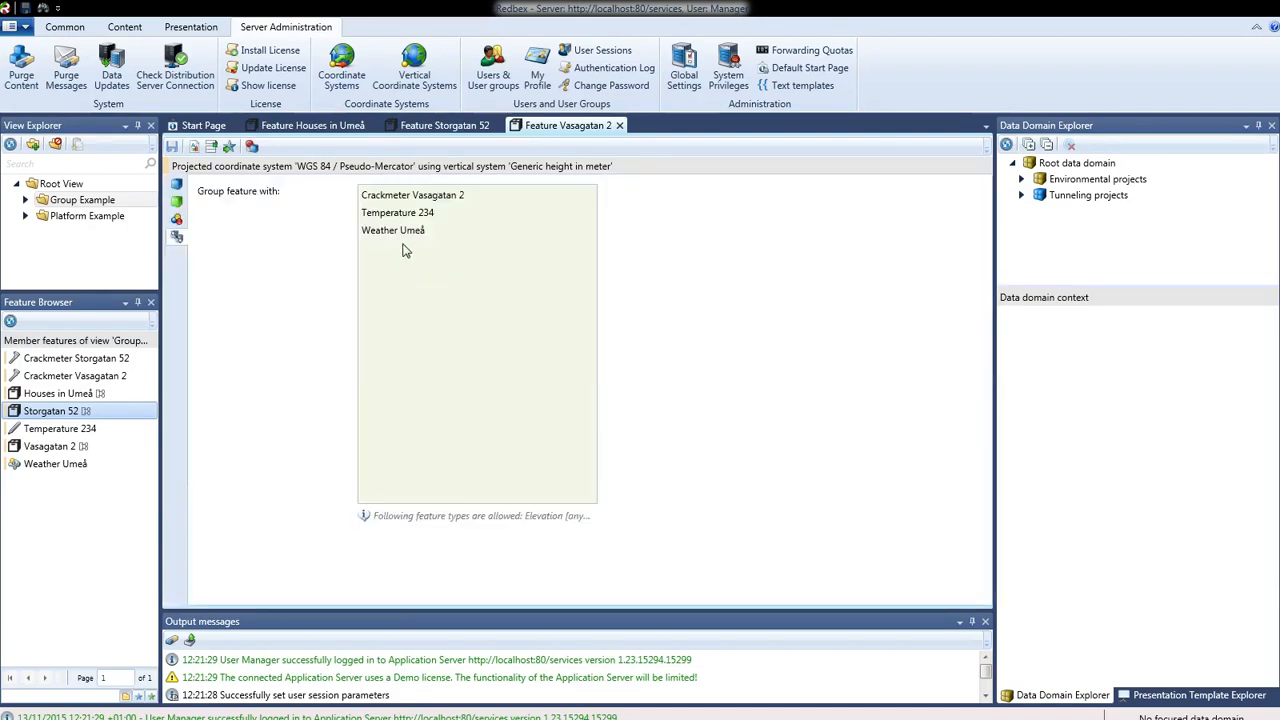
{"action": "left_click", "coordinate": [464, 196]}
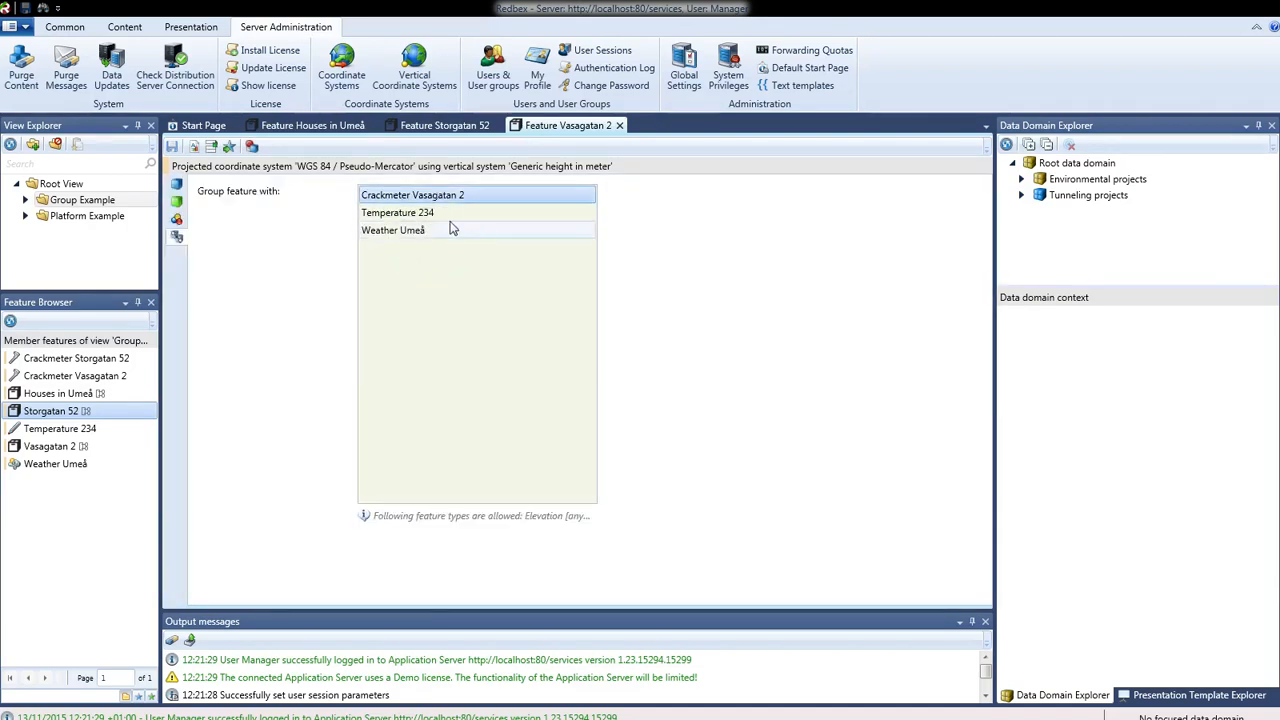
{"action": "left_click", "coordinate": [445, 127]}
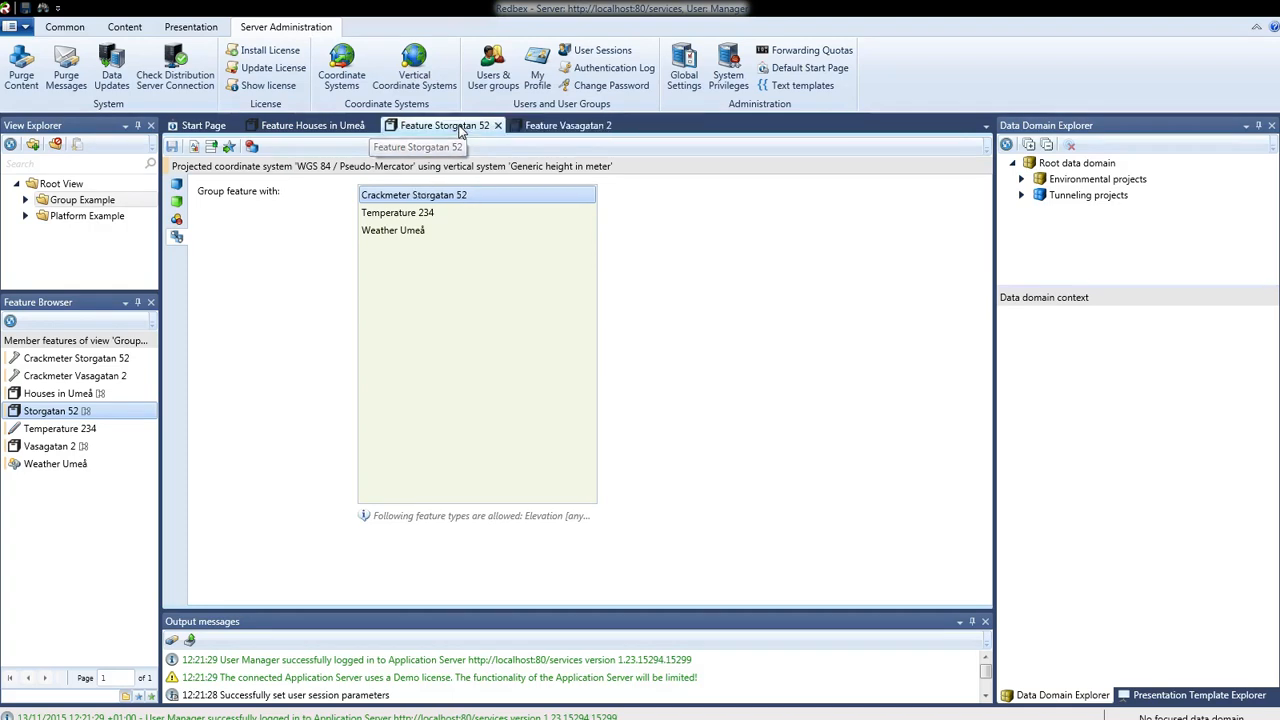
{"action": "left_click", "coordinate": [574, 127]}
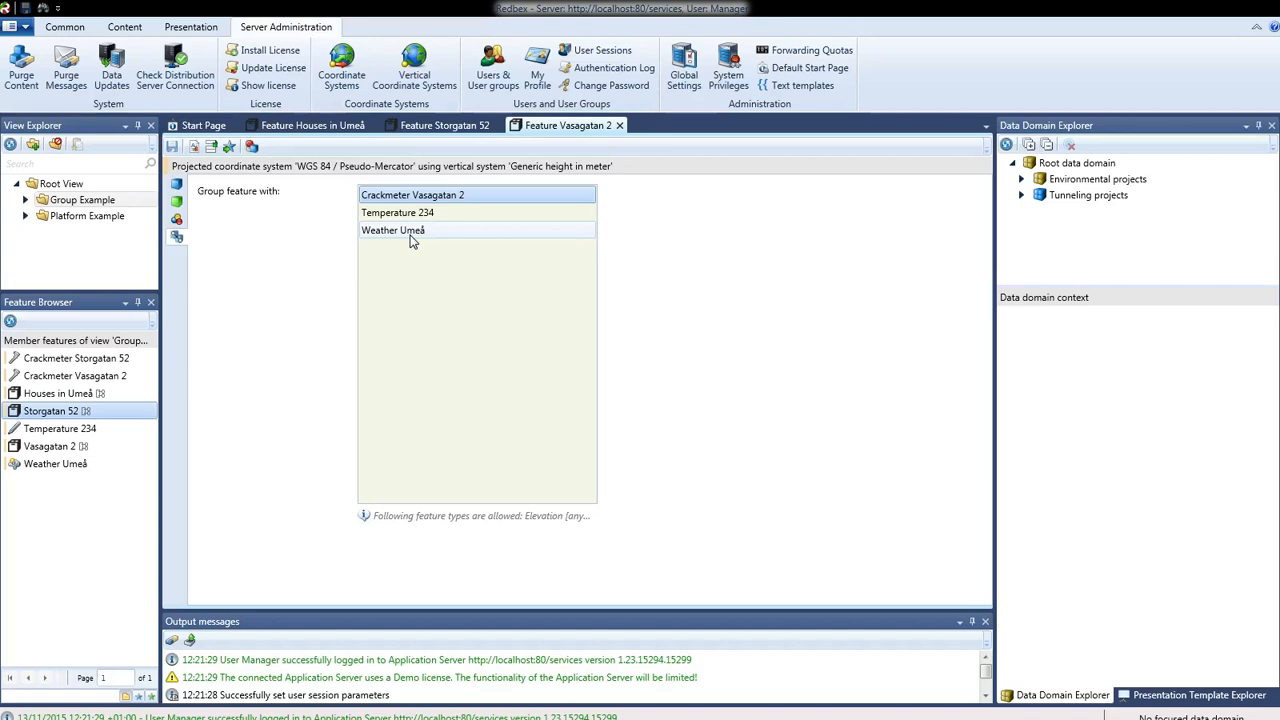
{"action": "left_click", "coordinate": [440, 126]}
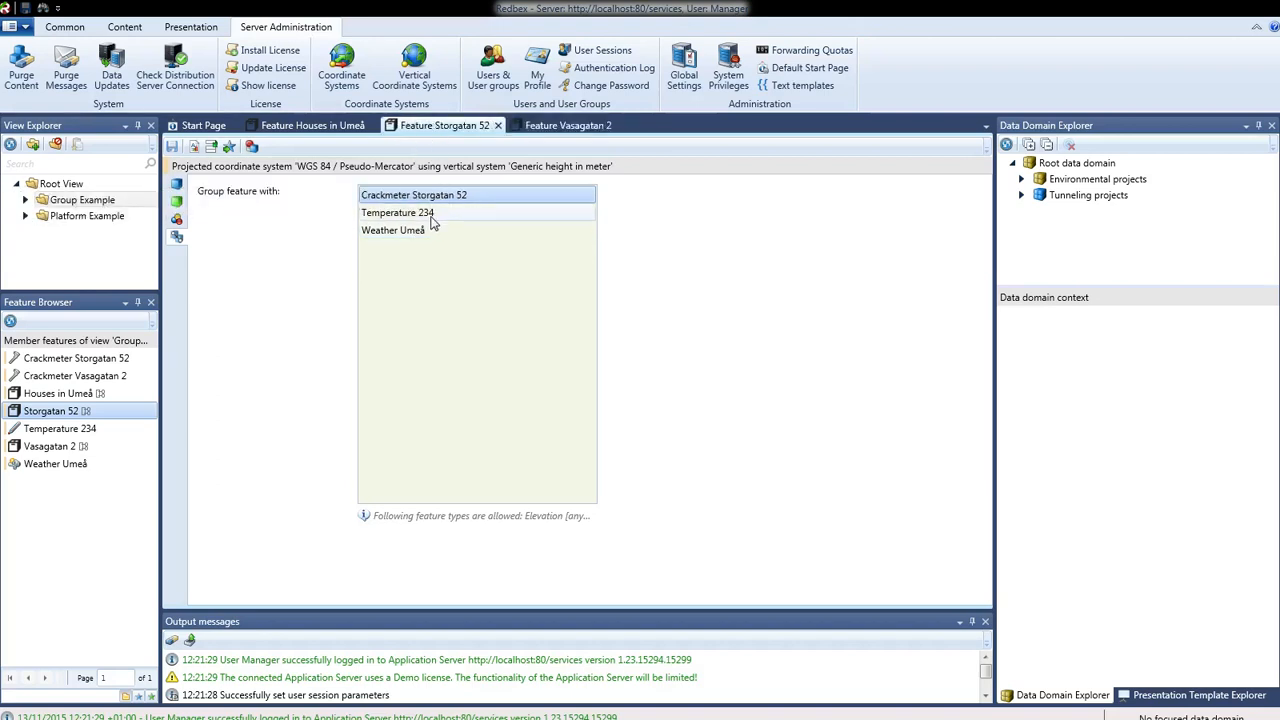
{"action": "left_click", "coordinate": [555, 127]}
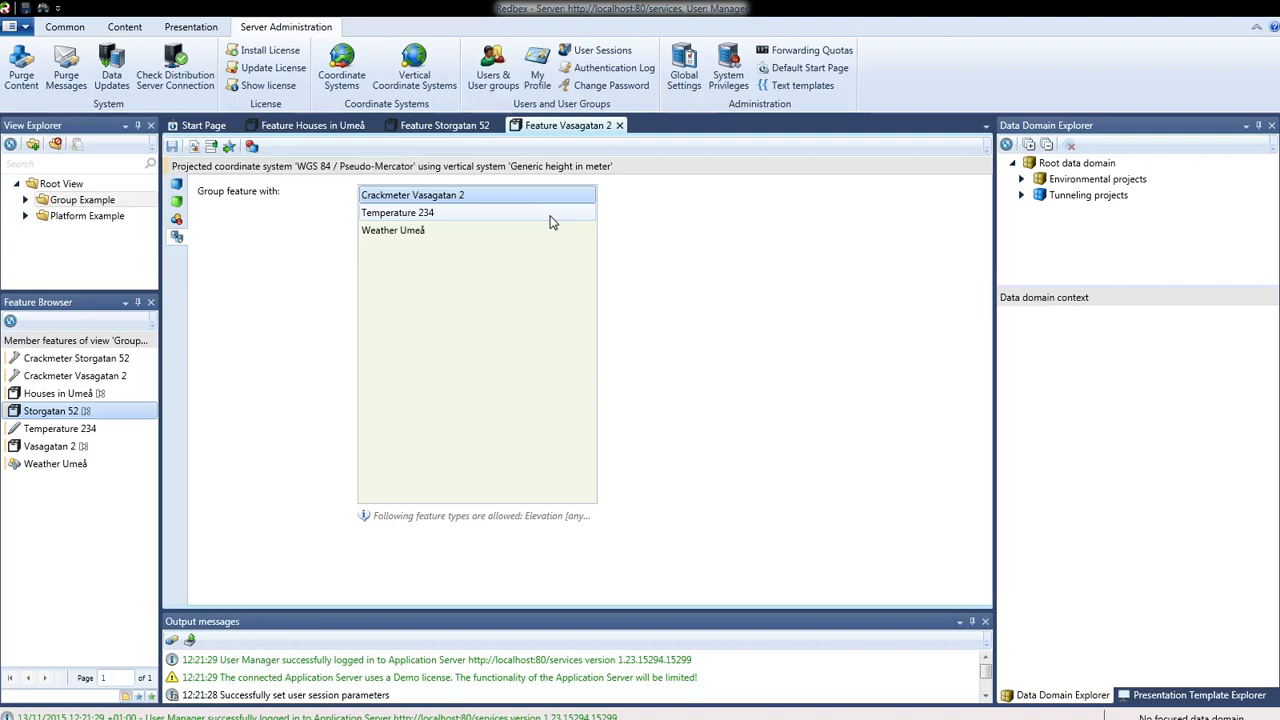
{"action": "left_click", "coordinate": [443, 214]}
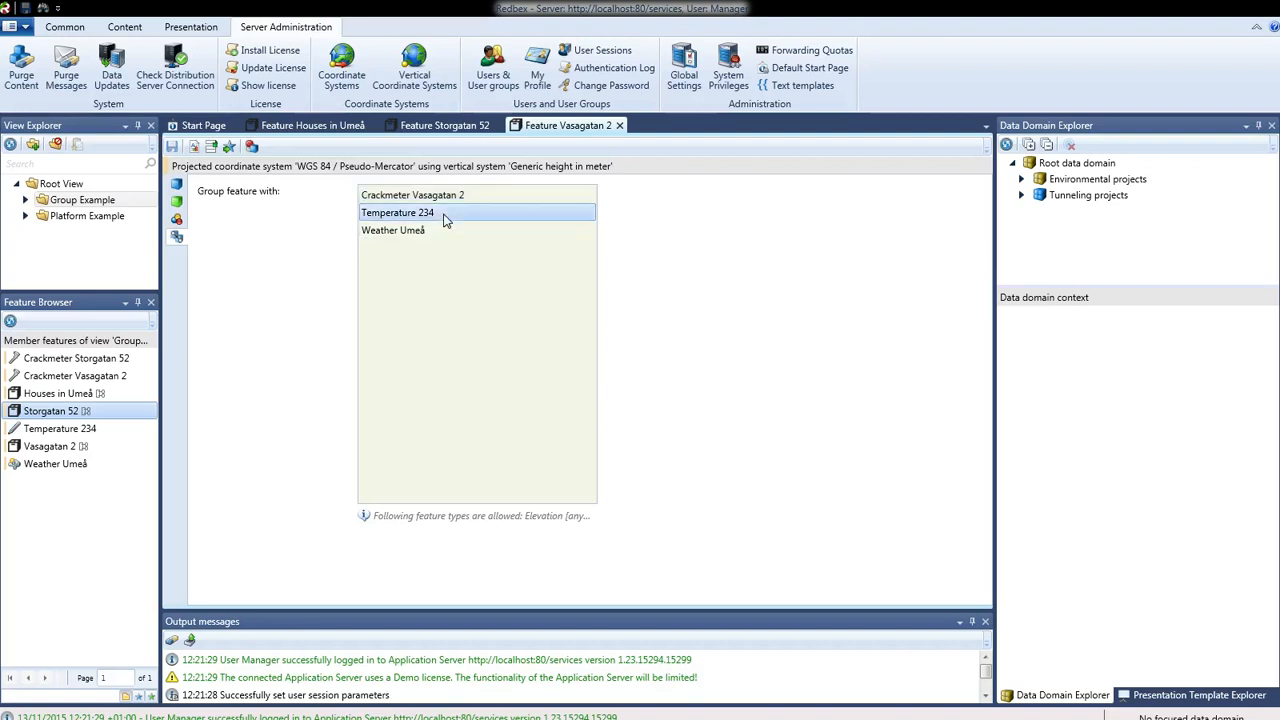
{"action": "left_click", "coordinate": [427, 236]}
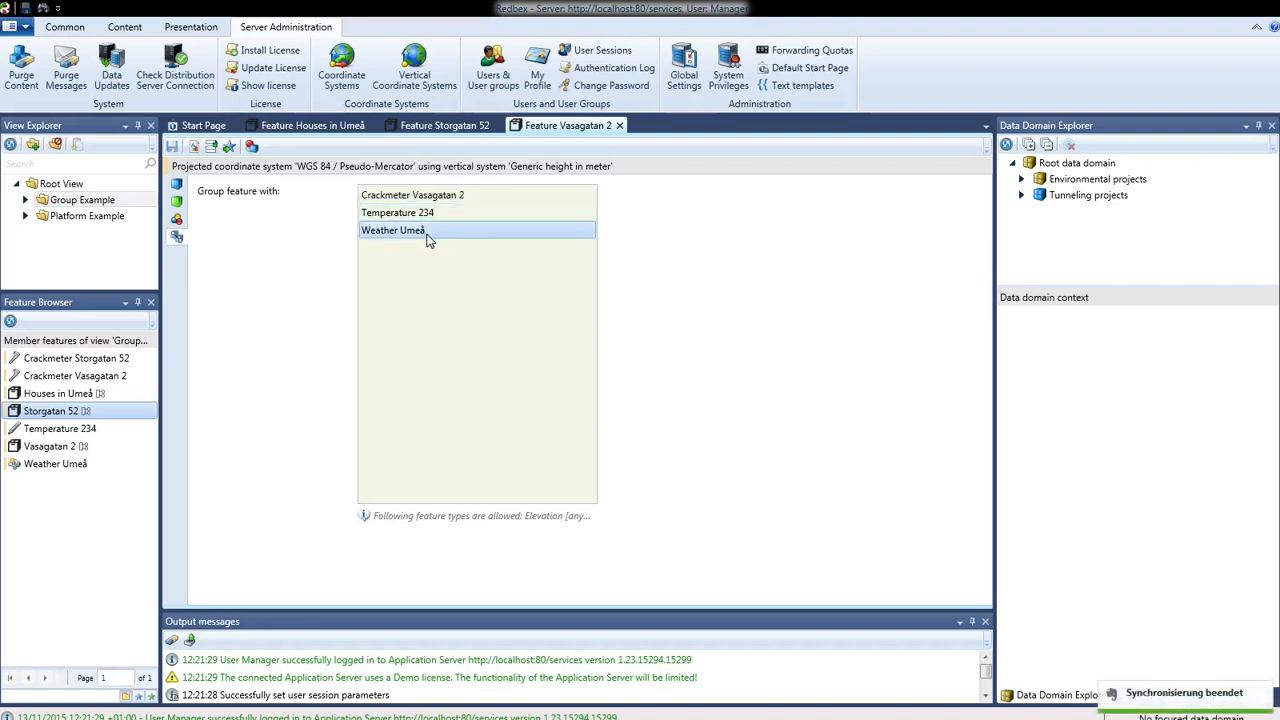
{"action": "left_click", "coordinate": [440, 128]}
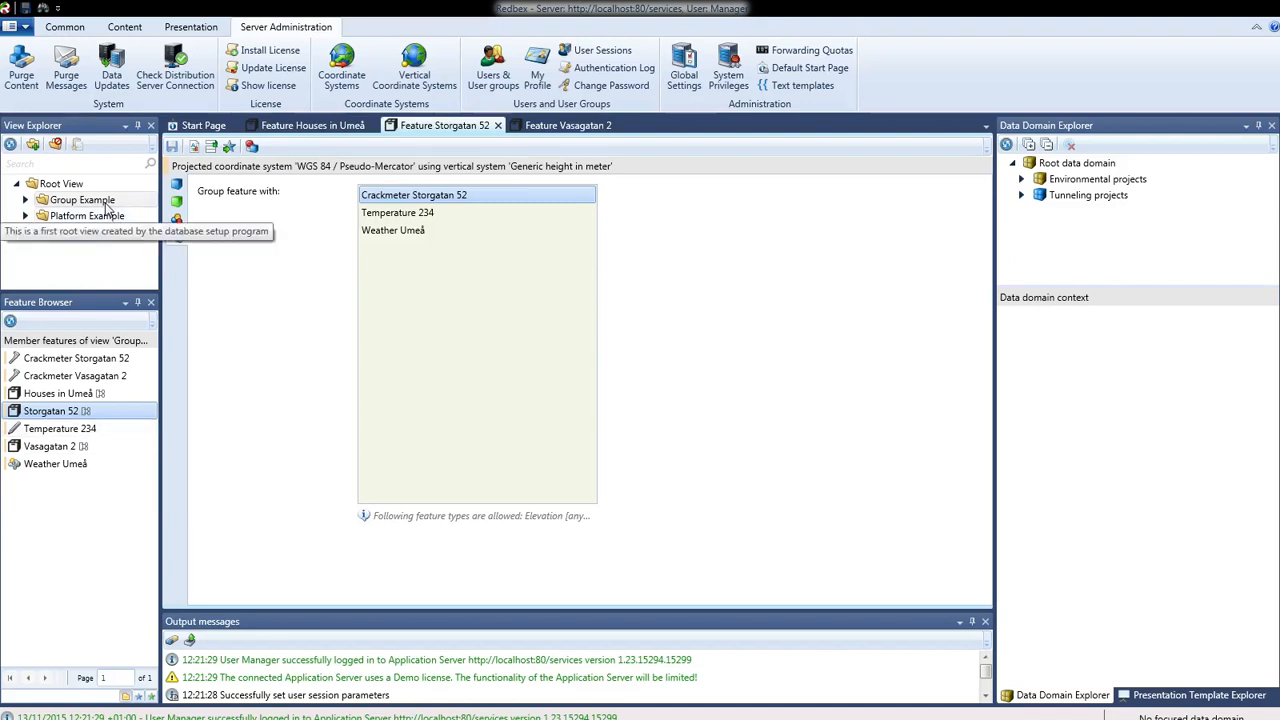
{"action": "left_click", "coordinate": [26, 201]}
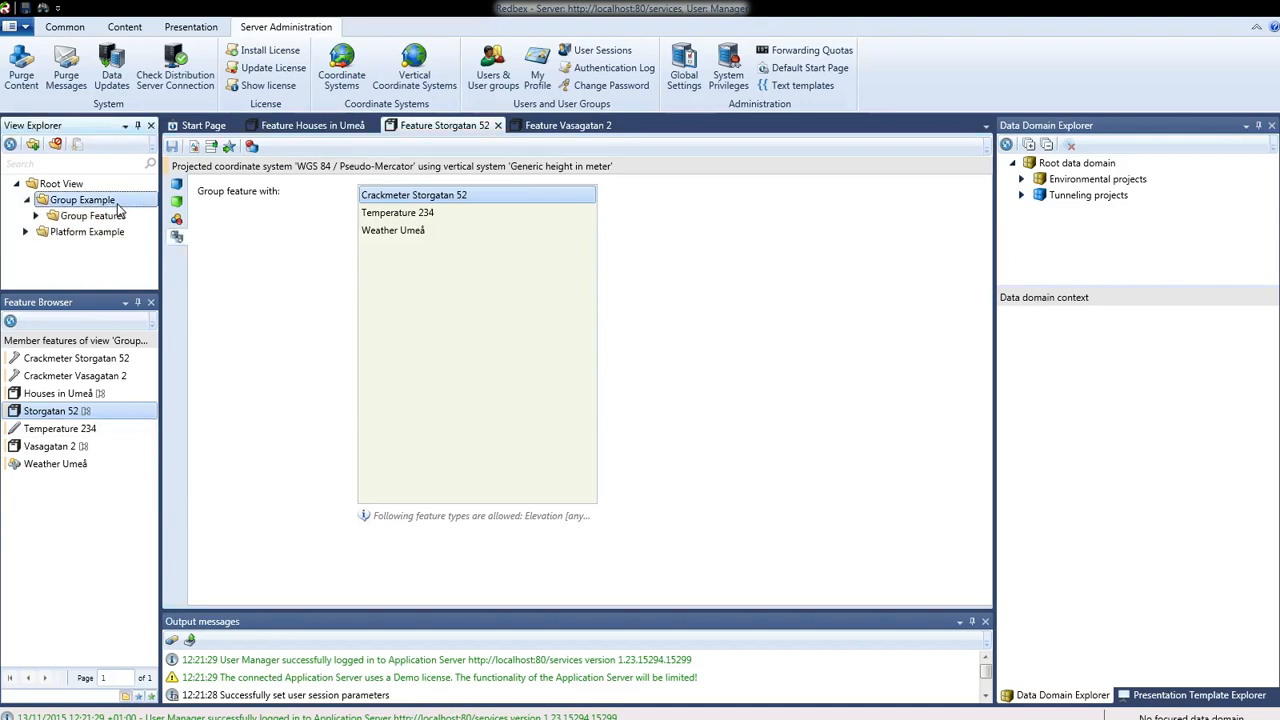
{"action": "left_click", "coordinate": [104, 218]}
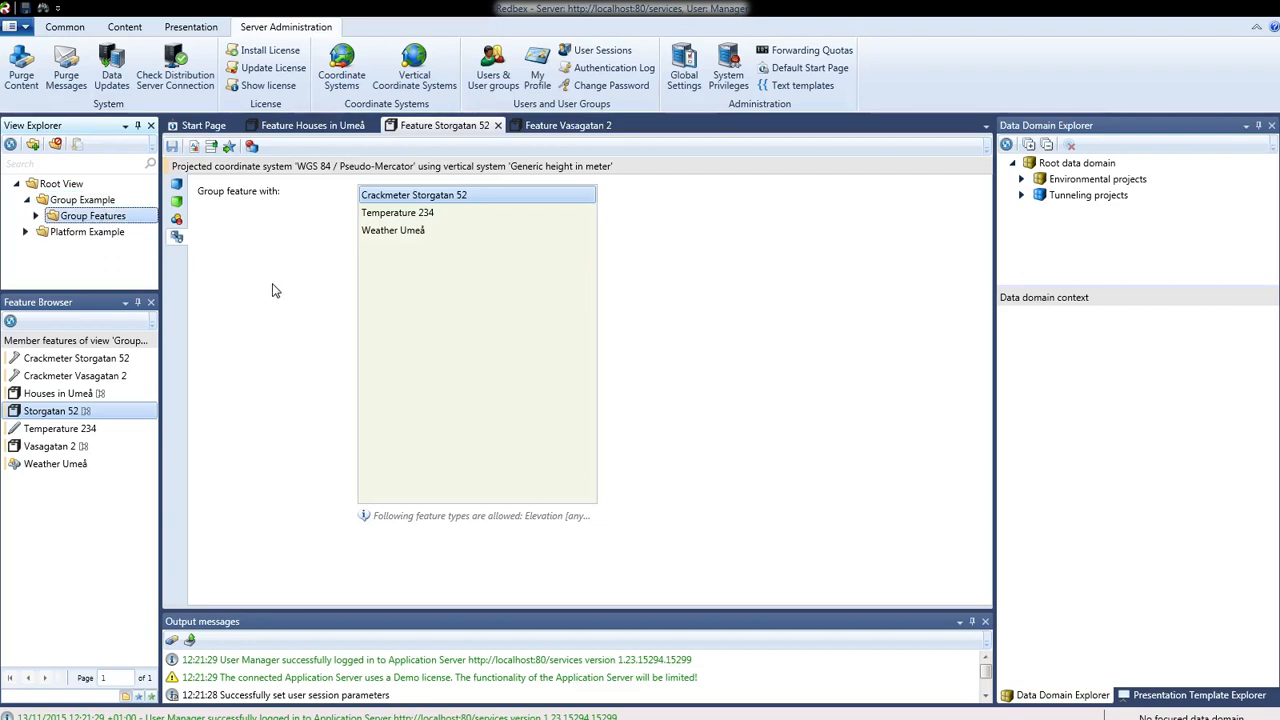
{"action": "right_click", "coordinate": [99, 215]}
{"action": "left_click", "coordinate": [133, 226]}
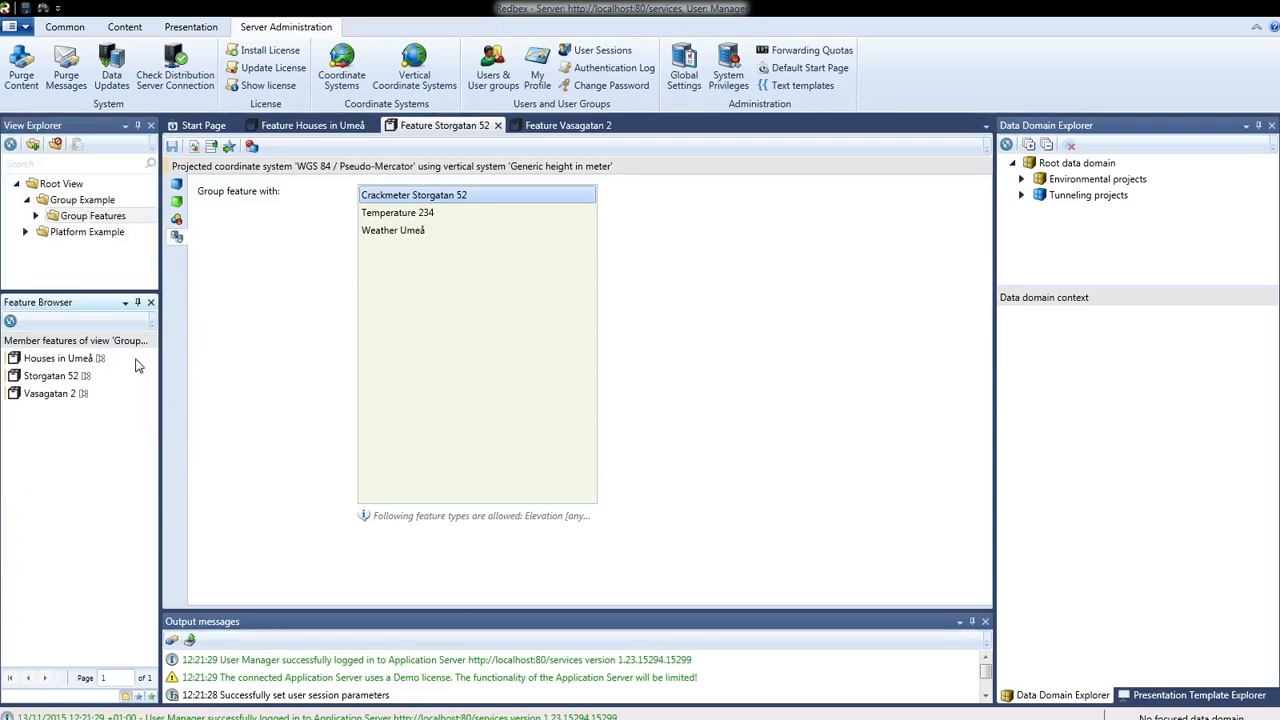
{"action": "left_click", "coordinate": [93, 363]}
{"action": "left_click", "coordinate": [78, 378]}
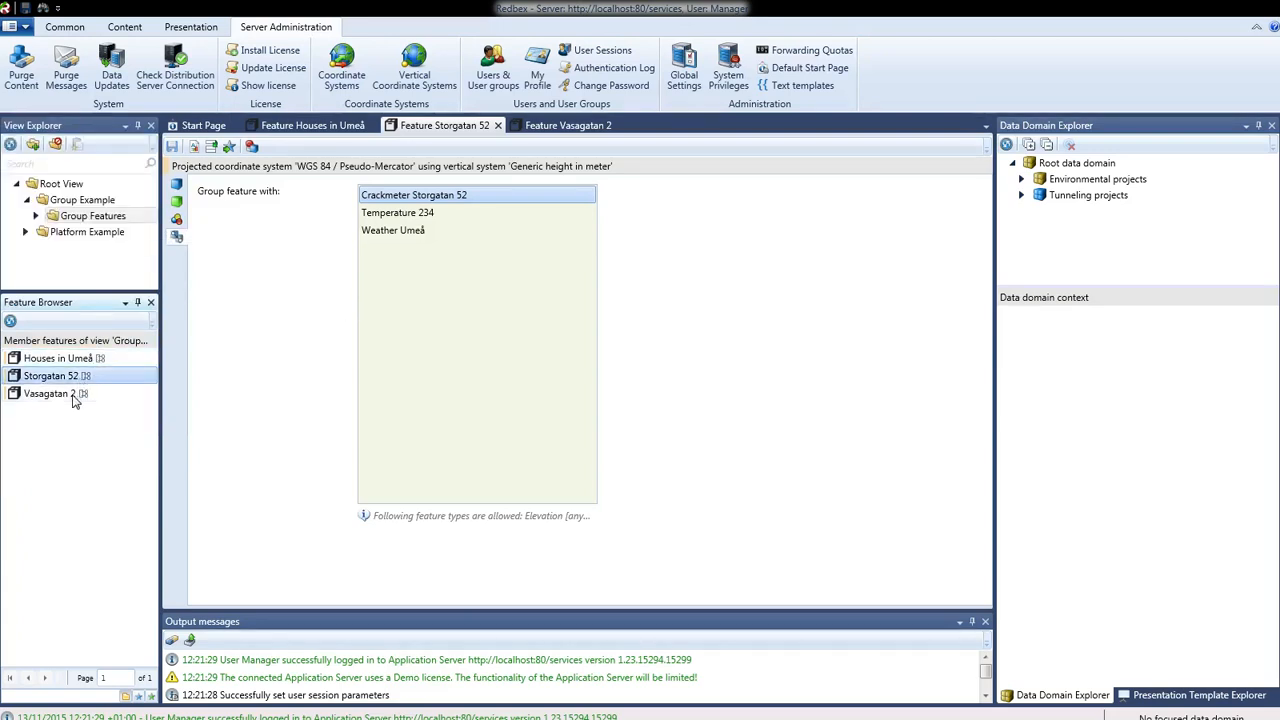
{"action": "left_click", "coordinate": [76, 393]}
{"action": "left_click", "coordinate": [66, 378]}
{"action": "right_click", "coordinate": [66, 378]}
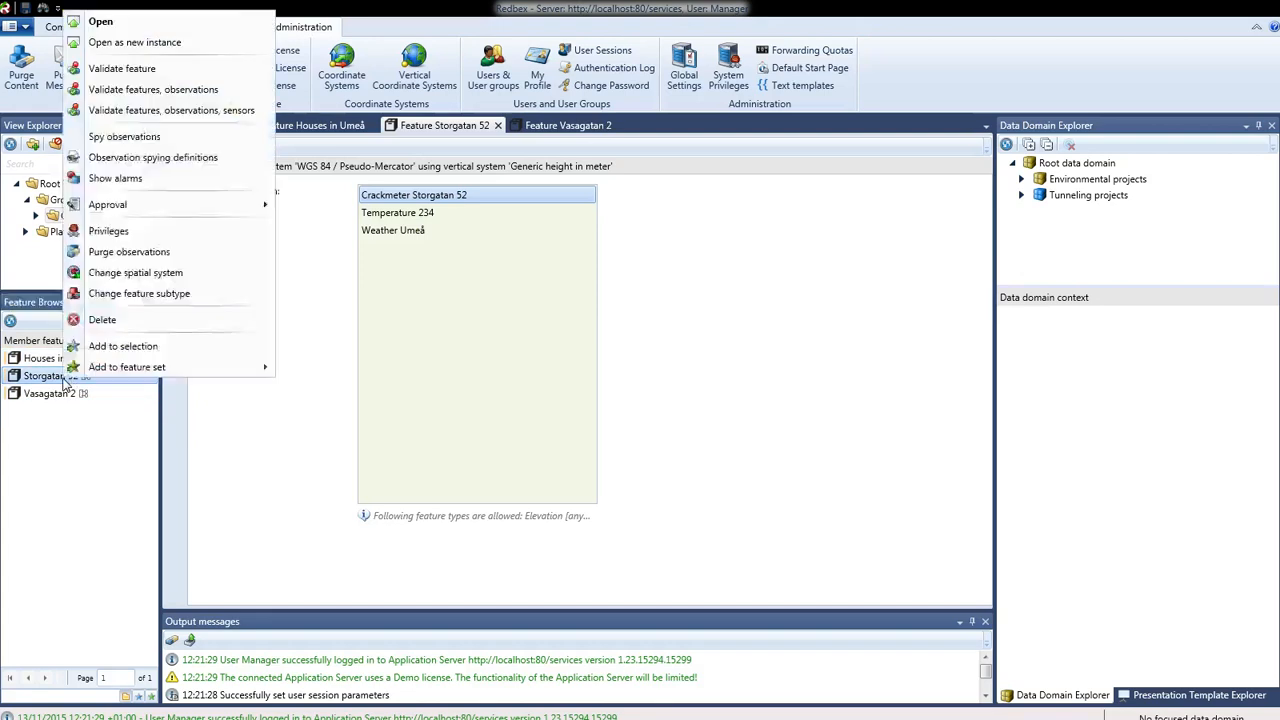
{"action": "left_click", "coordinate": [424, 128]}
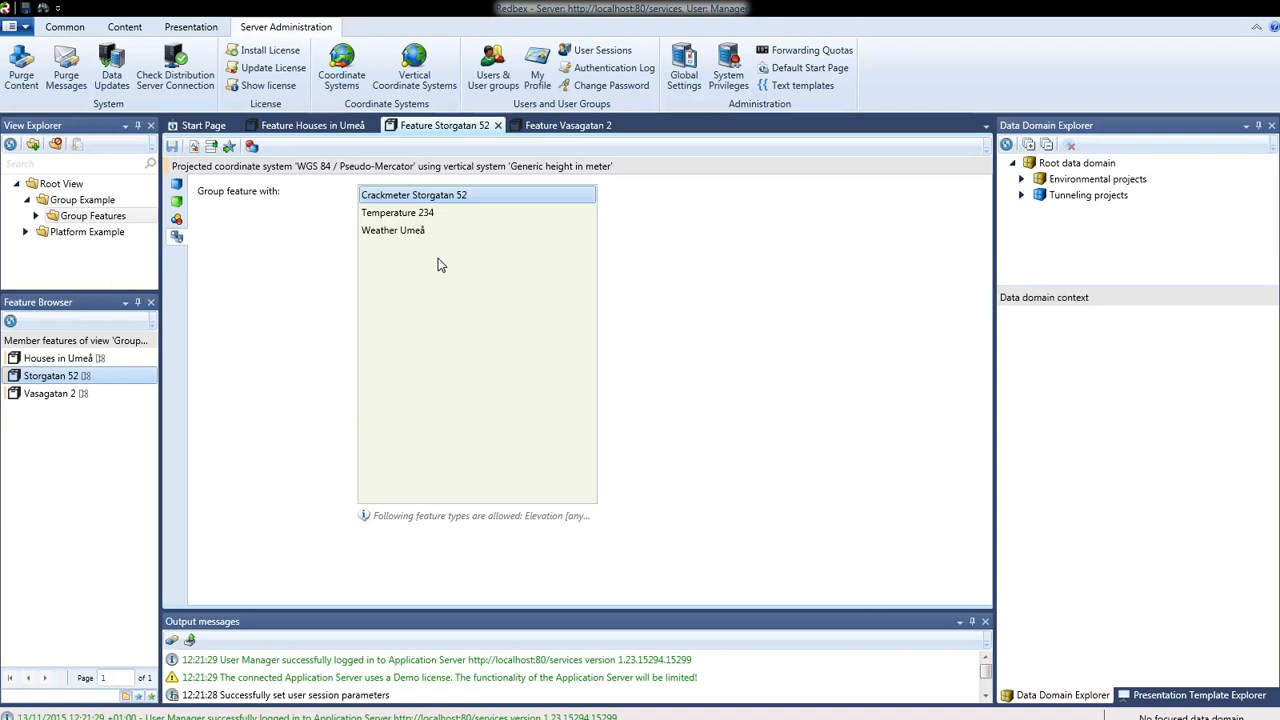
{"action": "left_click", "coordinate": [619, 125]}
{"action": "left_click", "coordinate": [498, 126]}
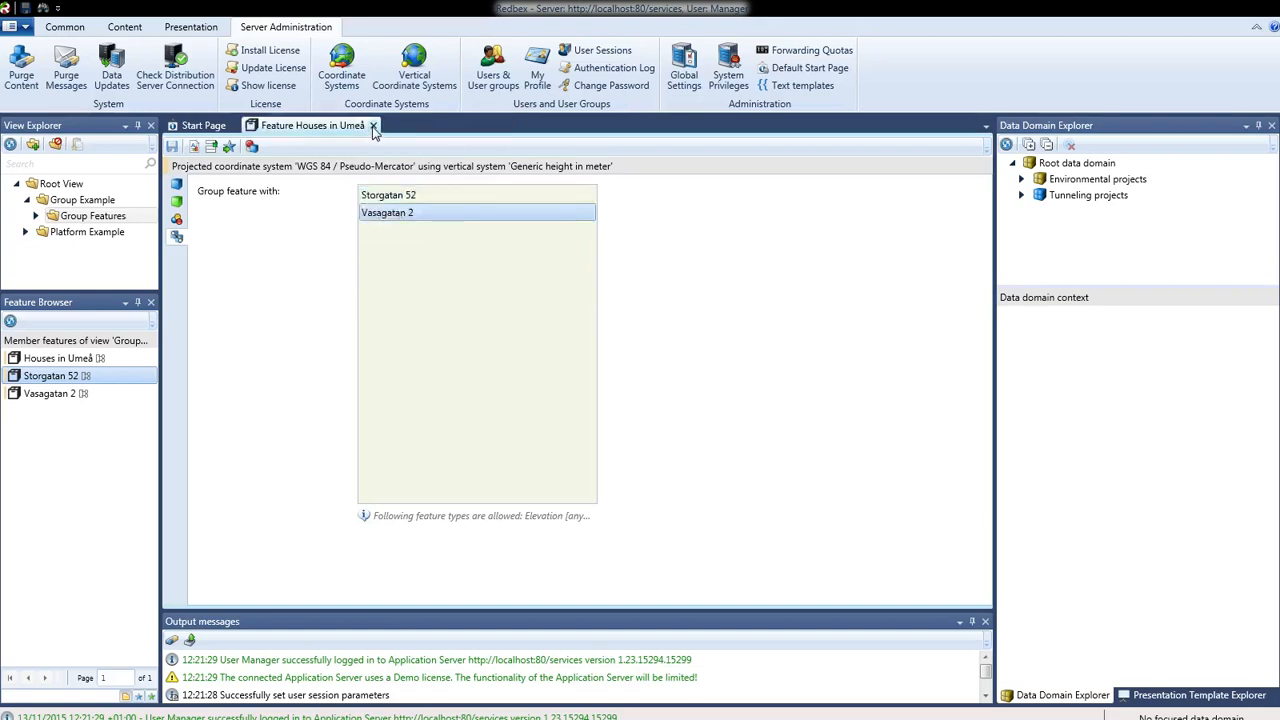
{"action": "left_click", "coordinate": [375, 127]}
{"action": "left_click", "coordinate": [234, 126]}
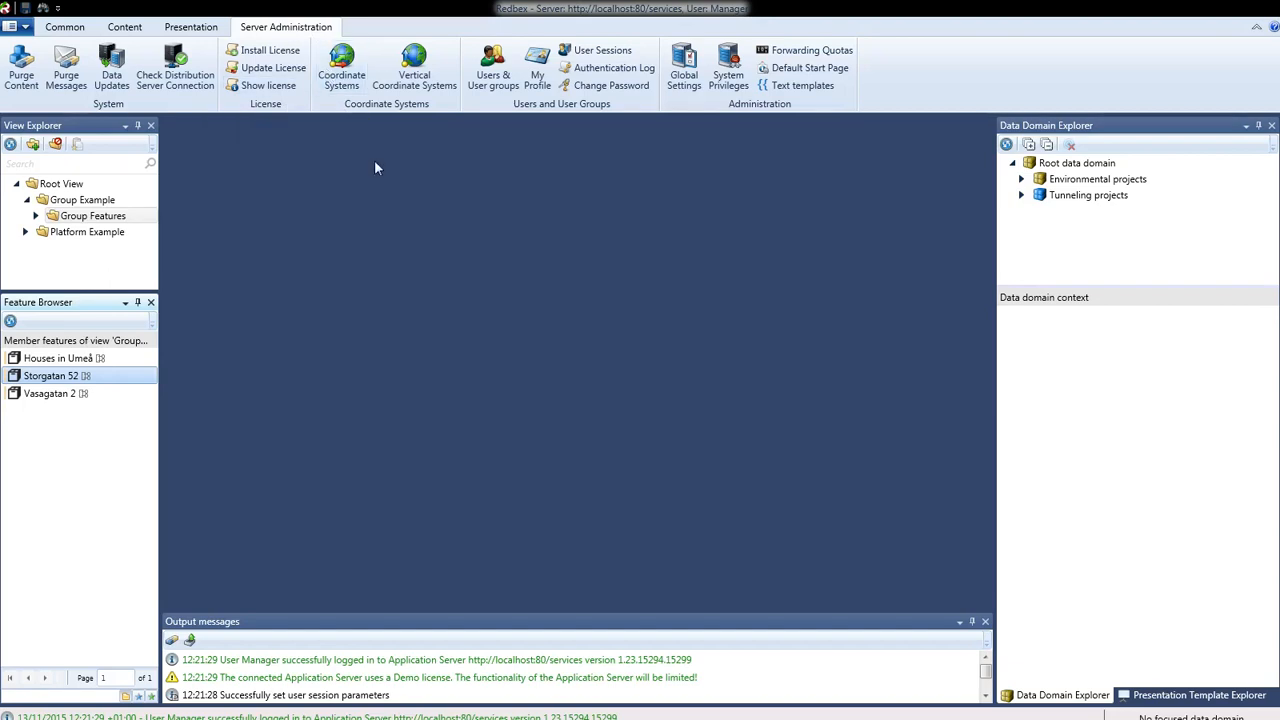
- Create a new blank map view from the Presentation ribbon
{"action": "left_click", "coordinate": [124, 28]}
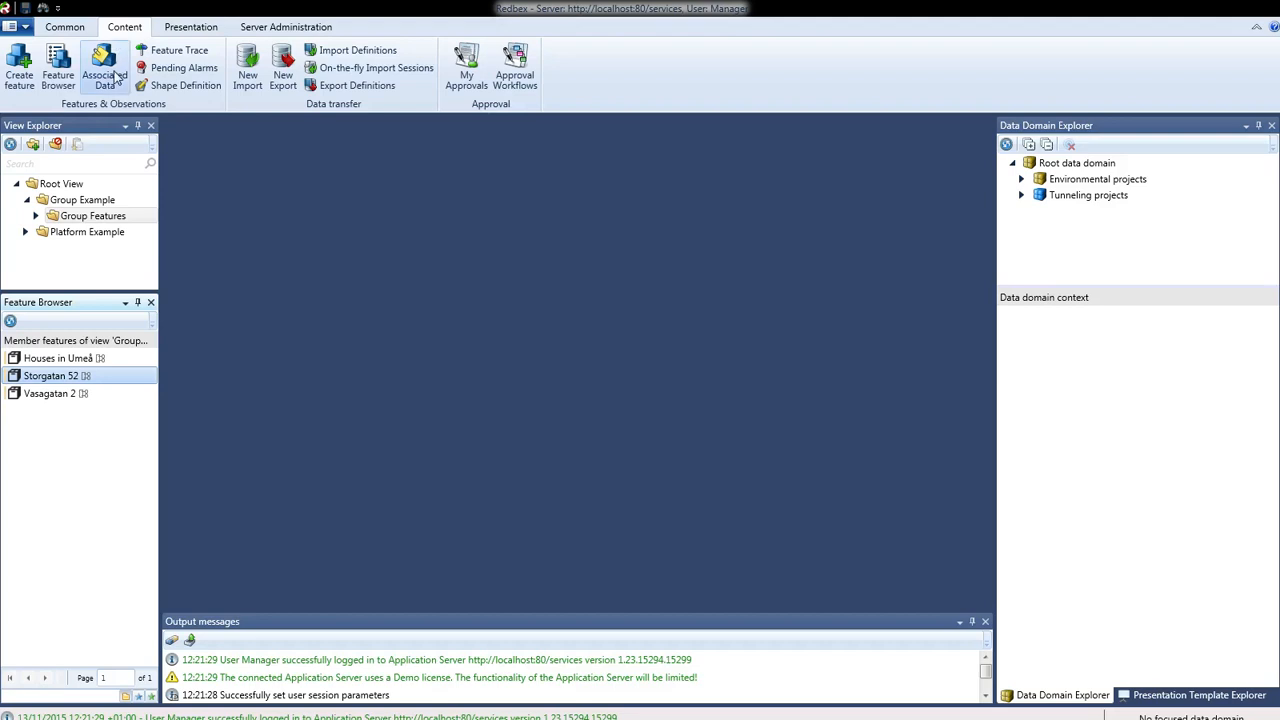
{"action": "left_click", "coordinate": [188, 28]}
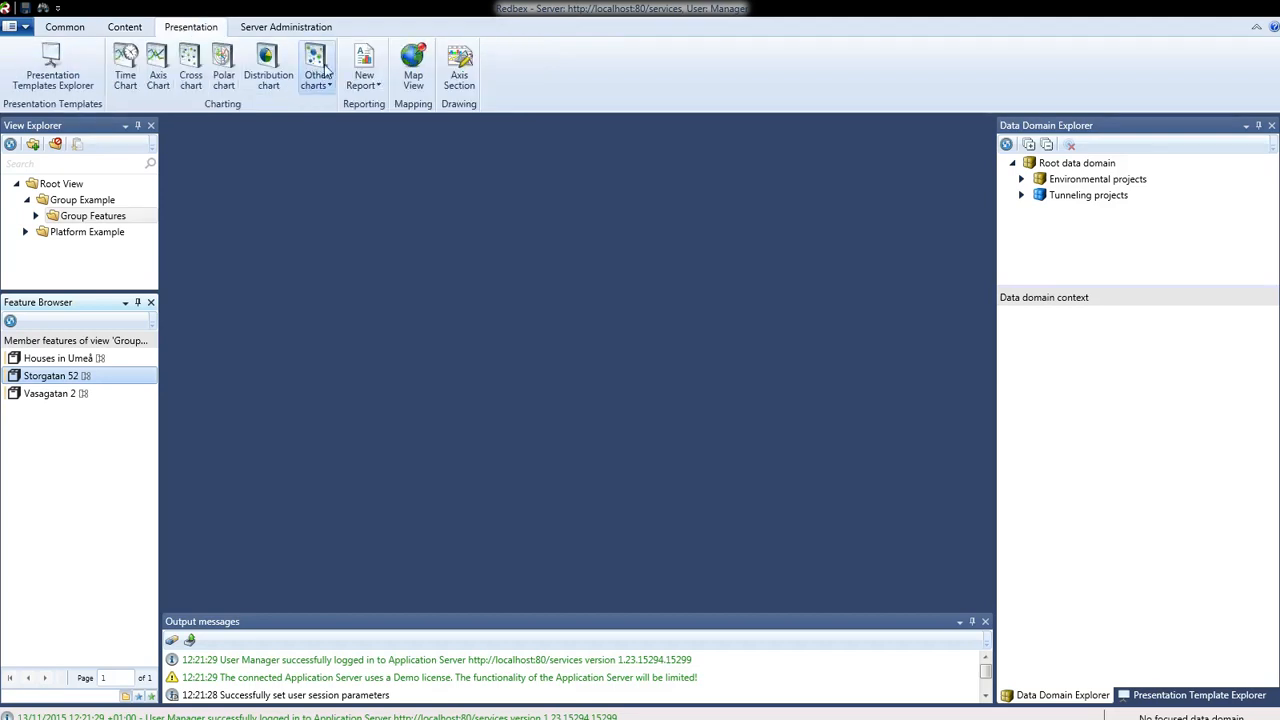
{"action": "left_click", "coordinate": [413, 65]}
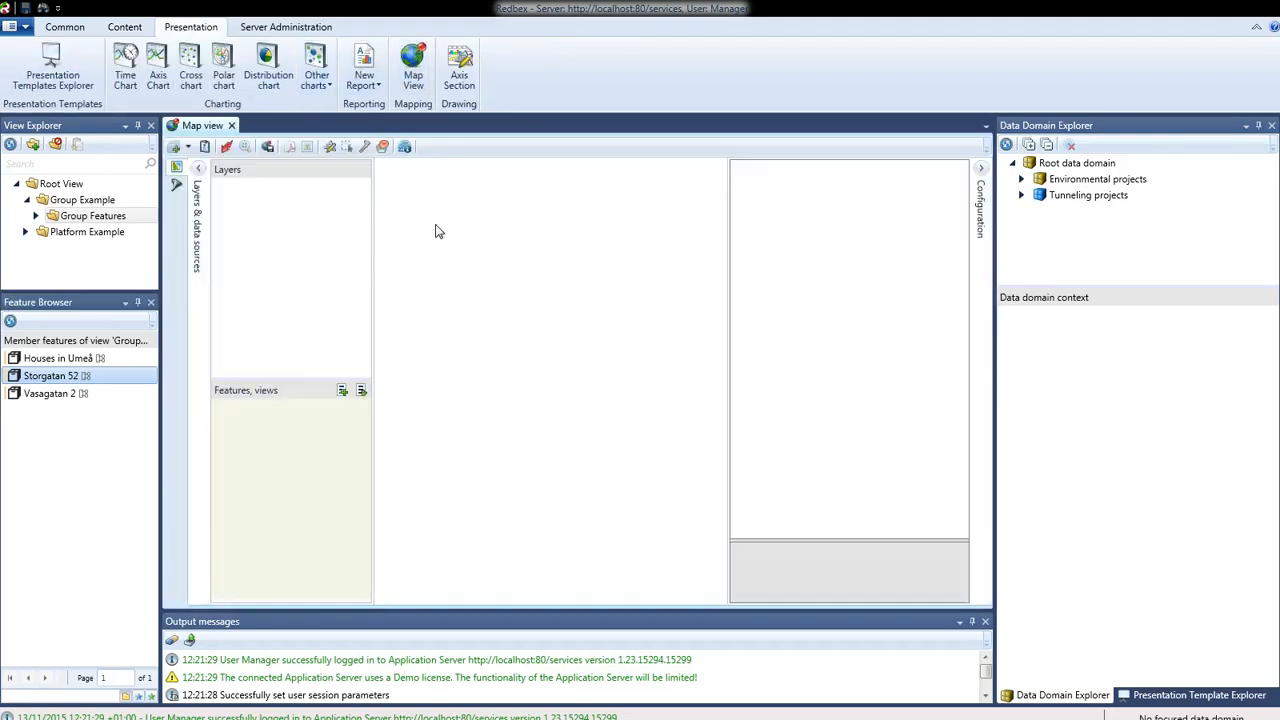
{"action": "left_click", "coordinate": [190, 150]}
- Add an OpenStreetMap background layer and a Feature location layer to the new map
{"action": "left_click", "coordinate": [190, 150]}
{"action": "left_click", "coordinate": [190, 150]}
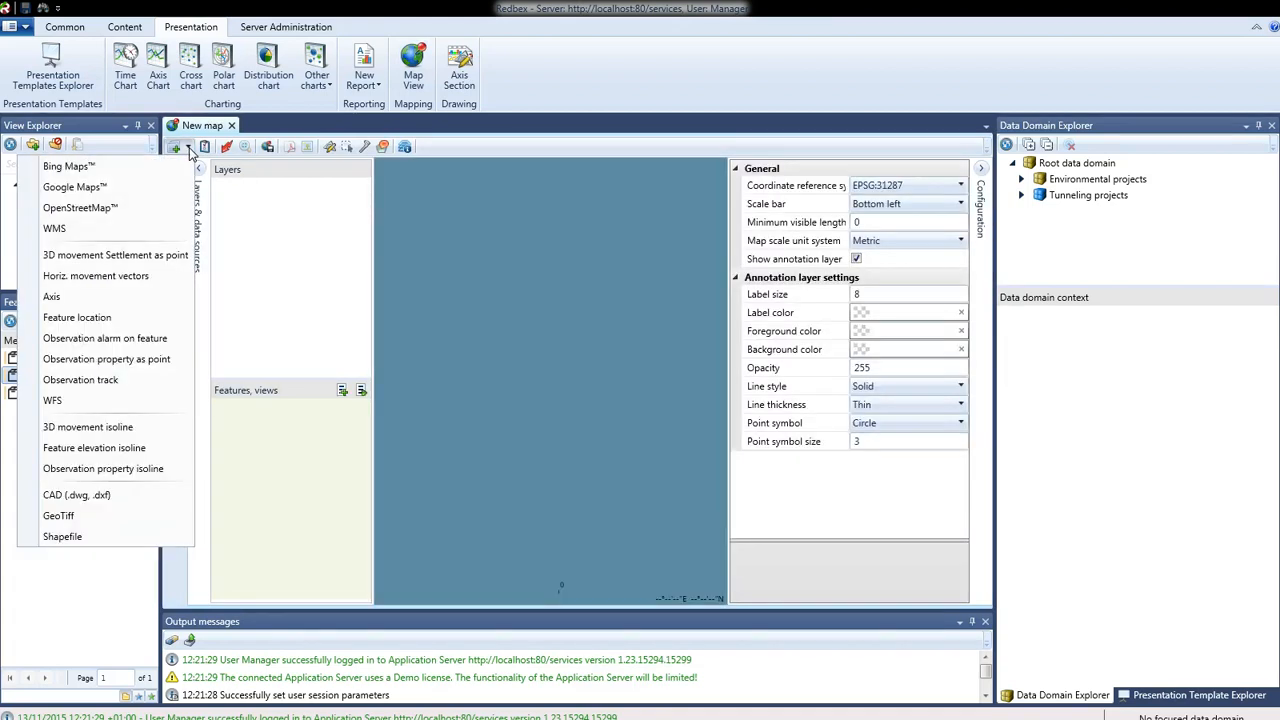
{"action": "left_click", "coordinate": [100, 207]}
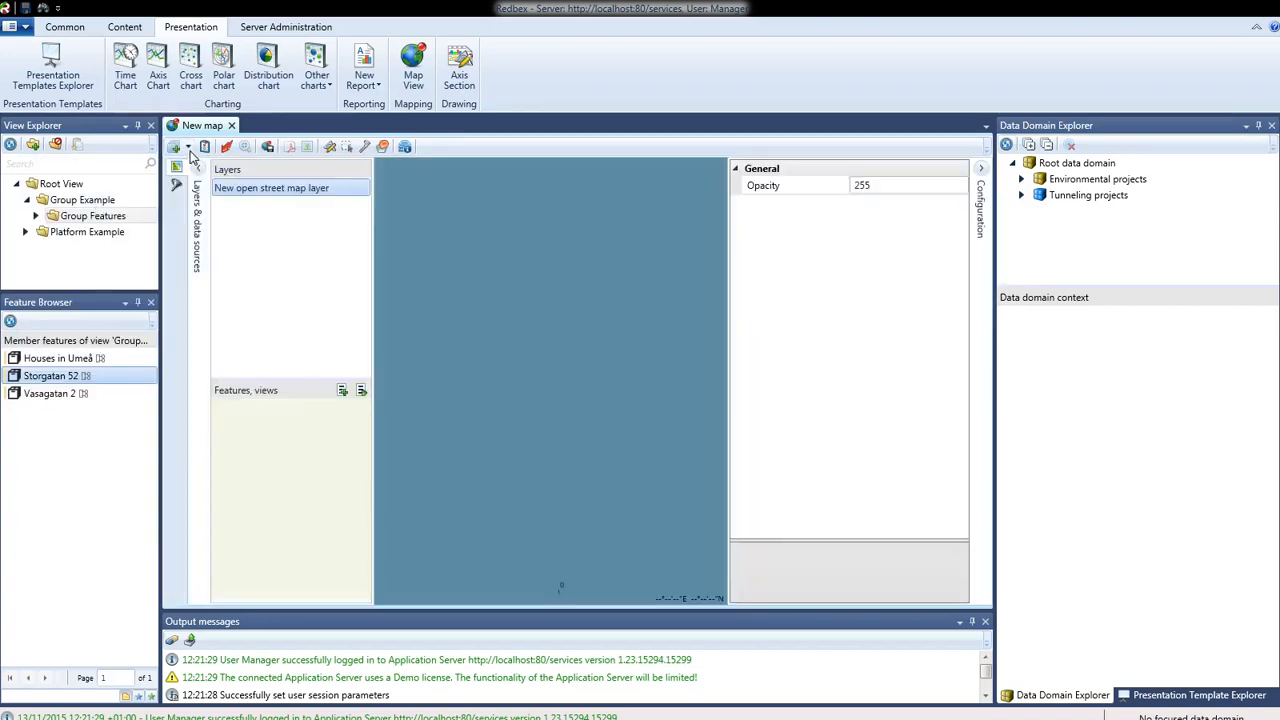
{"action": "left_click", "coordinate": [190, 150]}
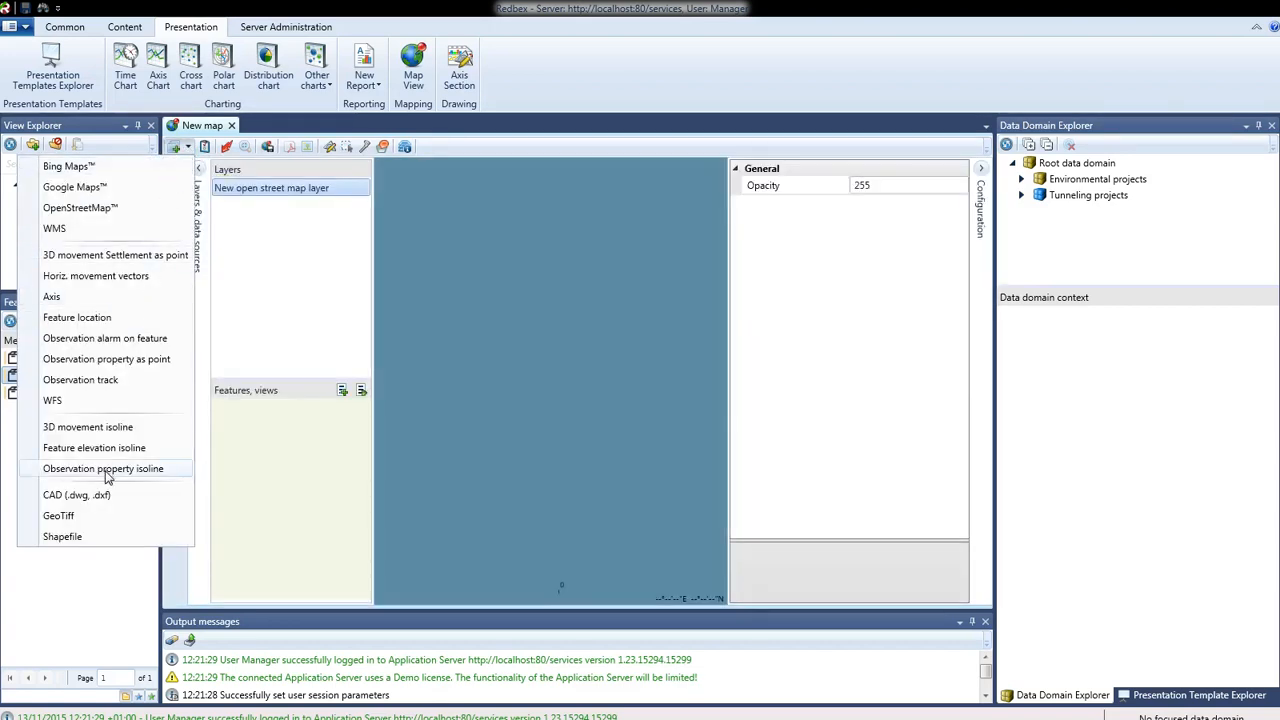
{"action": "left_click", "coordinate": [109, 317]}
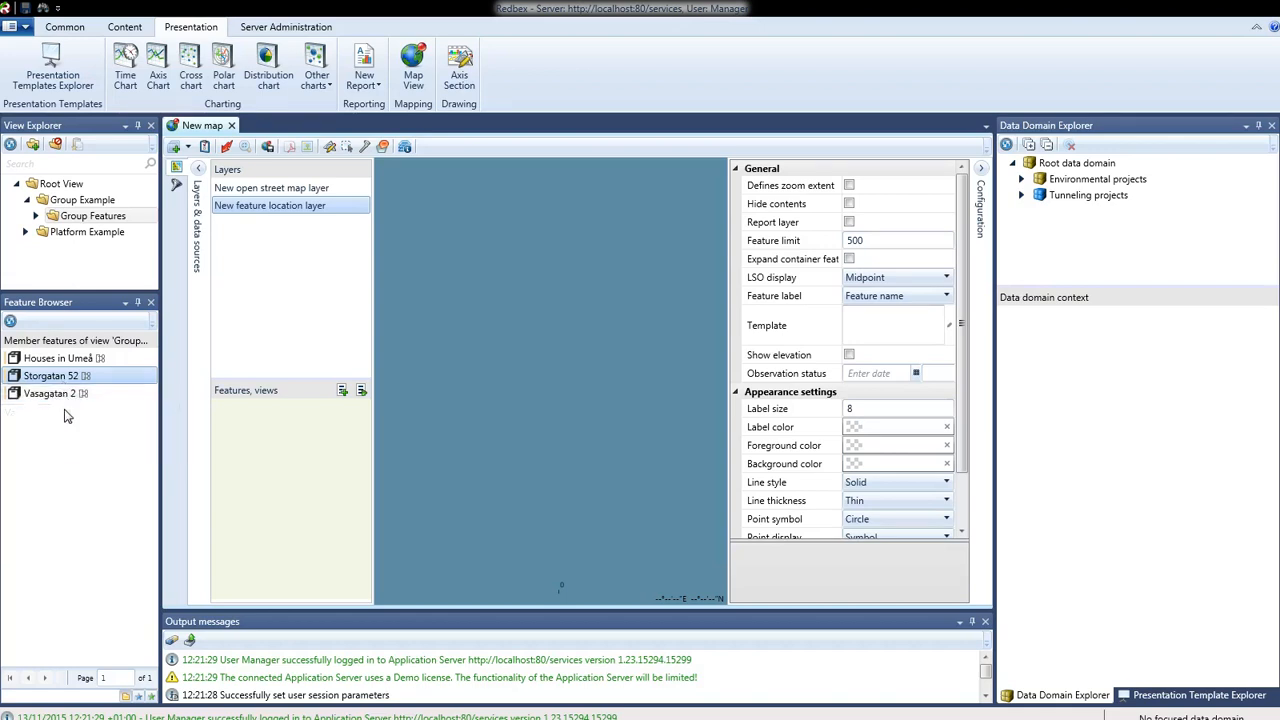
{"action": "left_click", "coordinate": [52, 394], "text": "ctrl"}
{"action": "left_click_drag", "start_coordinate": [58, 390], "coordinate": [305, 456]}
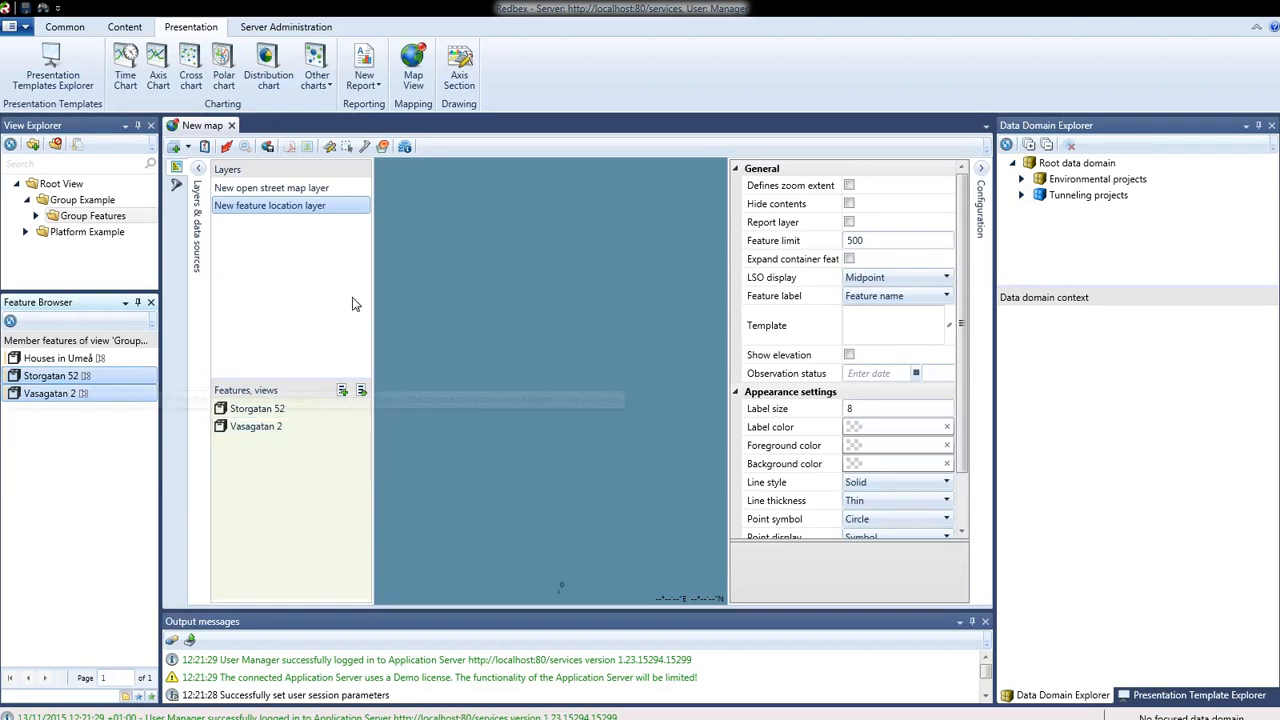
{"action": "left_click", "coordinate": [848, 260]}
{"action": "left_click", "coordinate": [849, 260]}
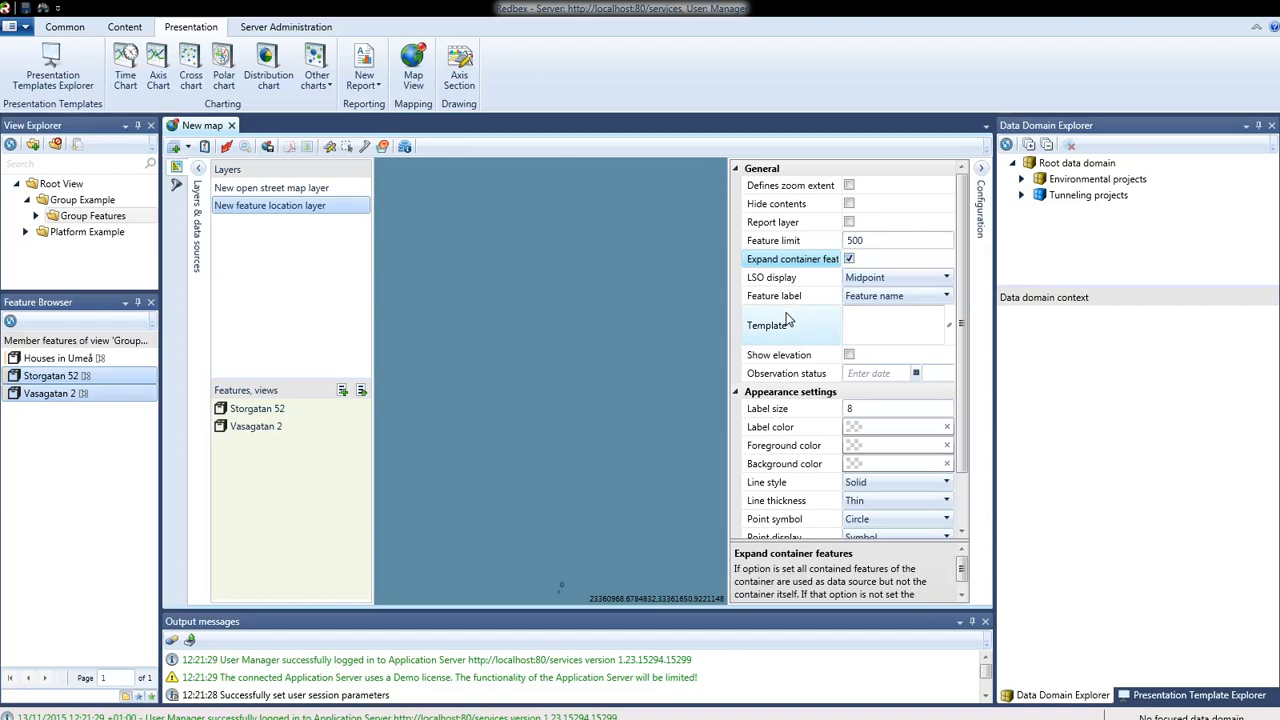
{"action": "left_click", "coordinate": [849, 186]}
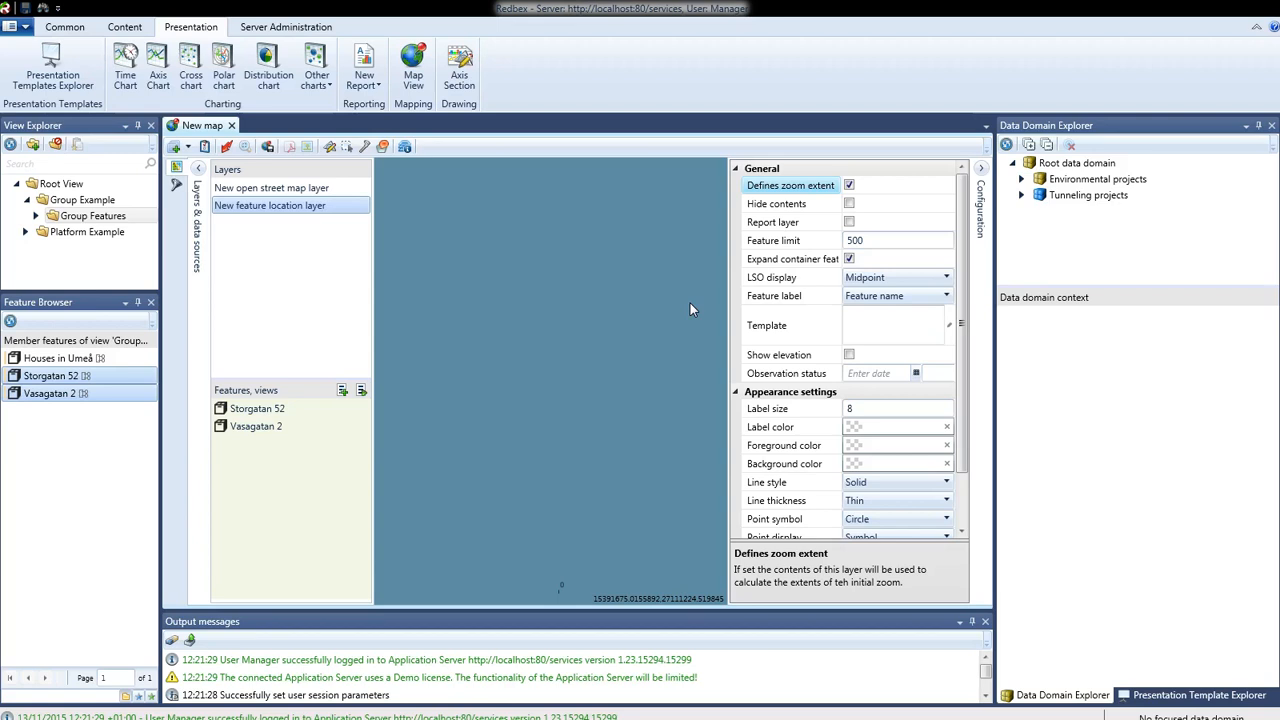
- Set the map's minimum visible length to 1000 and generate the map
{"action": "left_click", "coordinate": [206, 148]}
{"action": "left_click", "coordinate": [245, 202], "text": "ctrl"}
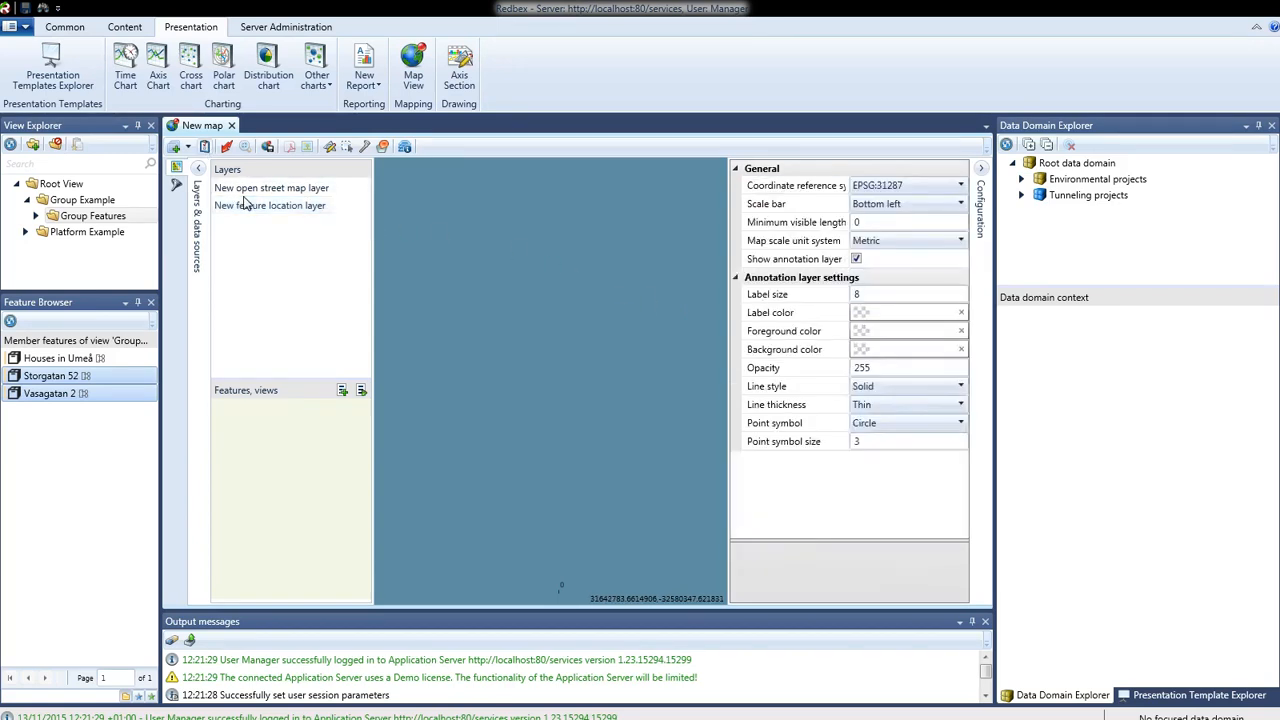
{"action": "left_click", "coordinate": [878, 222]}
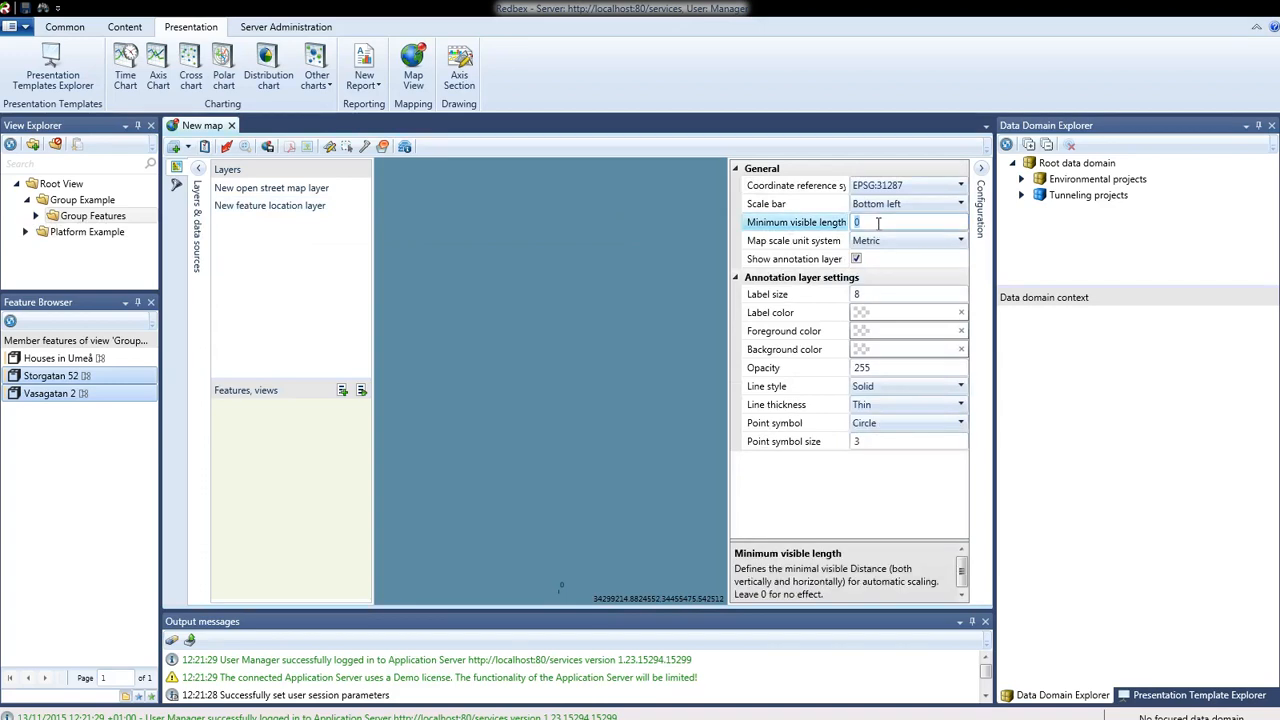
{"action": "type", "text": "1000"}
{"action": "left_click", "coordinate": [227, 148]}
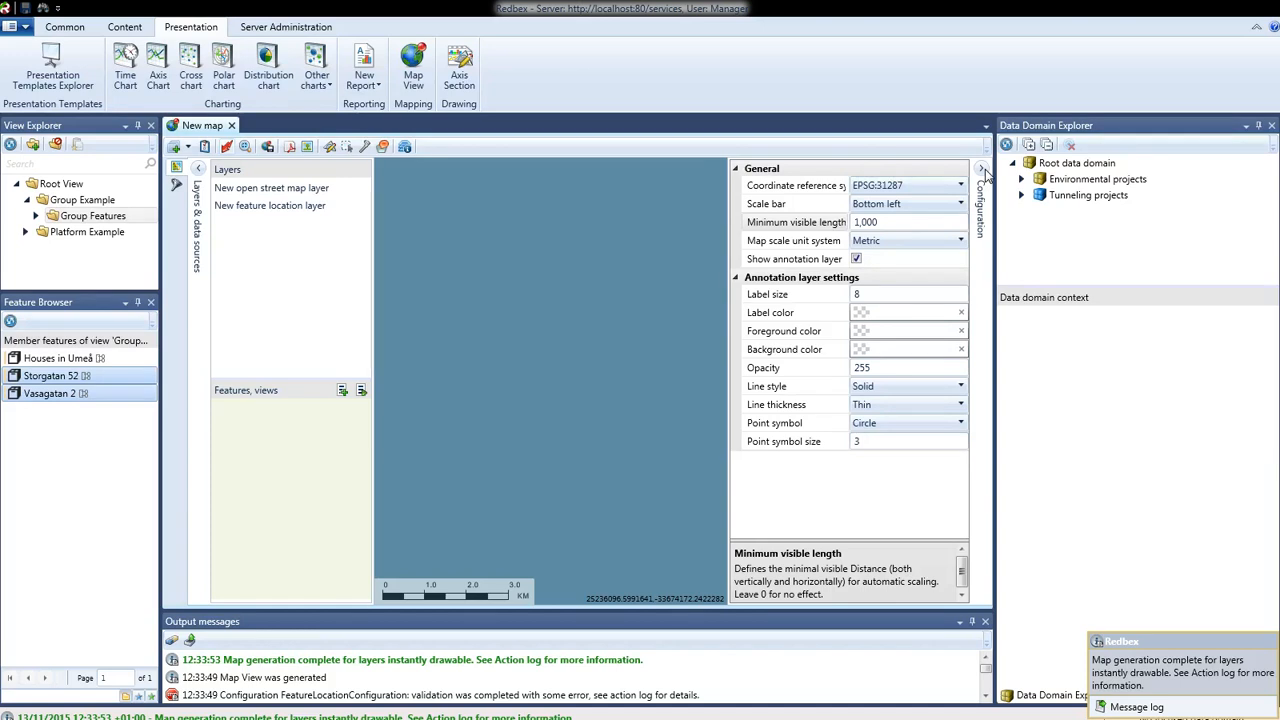
- Set the feature location layer's label colour to red, regenerate the map, then close it
{"action": "left_click", "coordinate": [985, 171]}
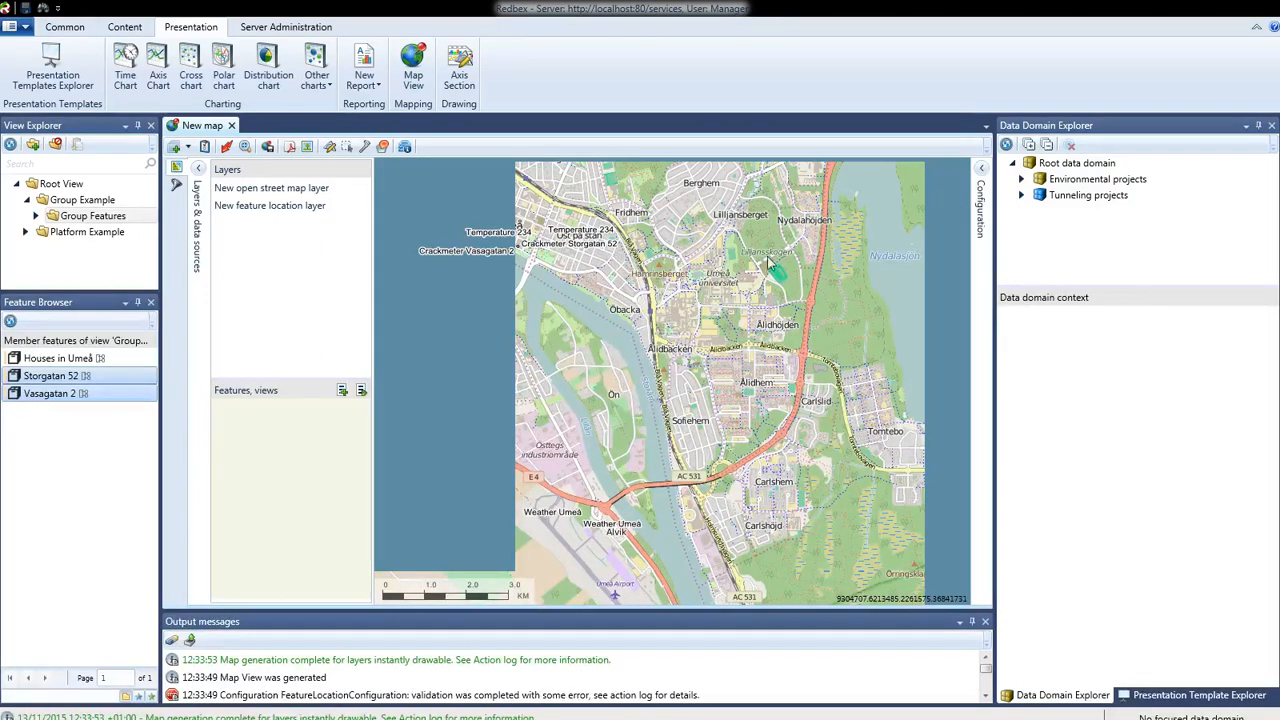
{"action": "left_click", "coordinate": [984, 172]}
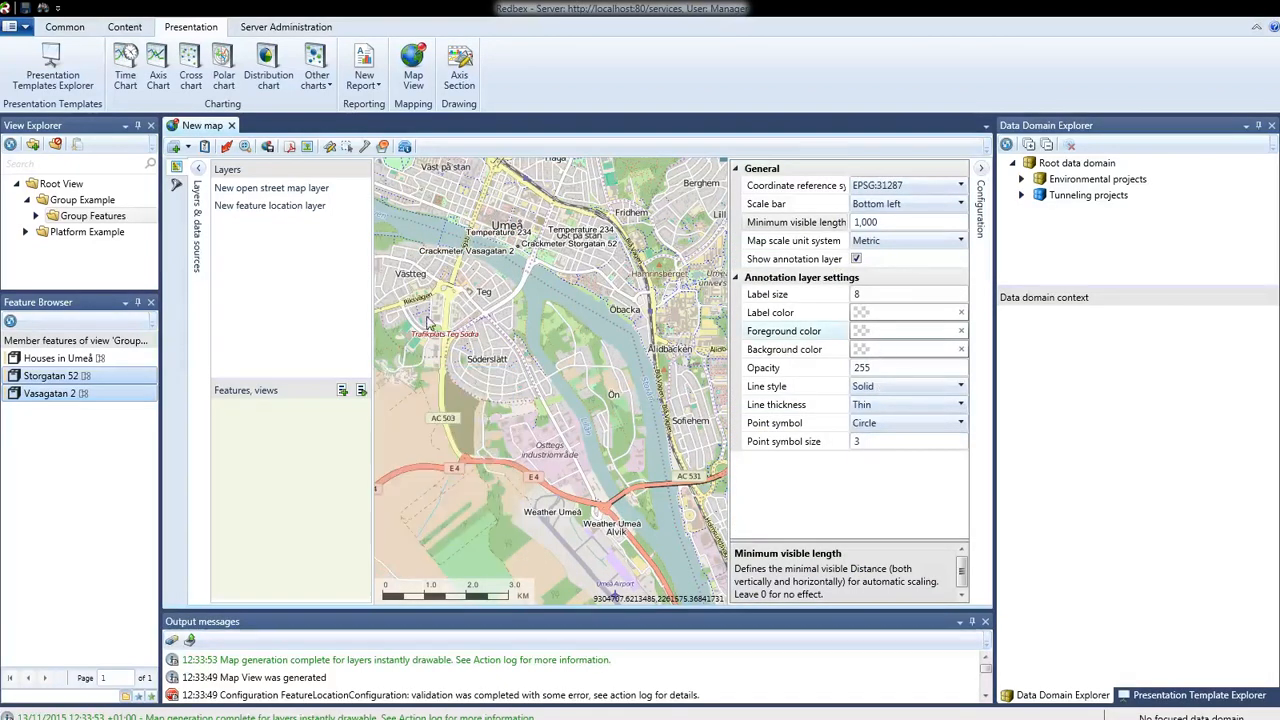
{"action": "left_click", "coordinate": [260, 207]}
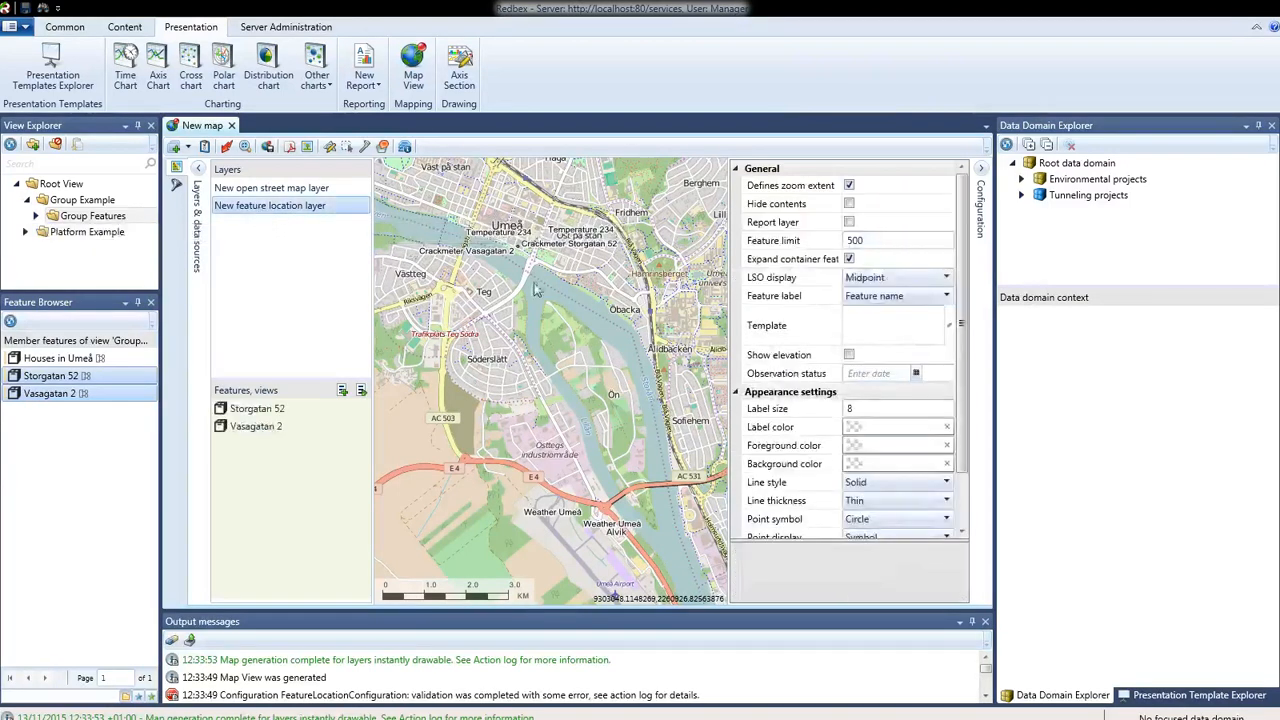
{"action": "left_click", "coordinate": [858, 428]}
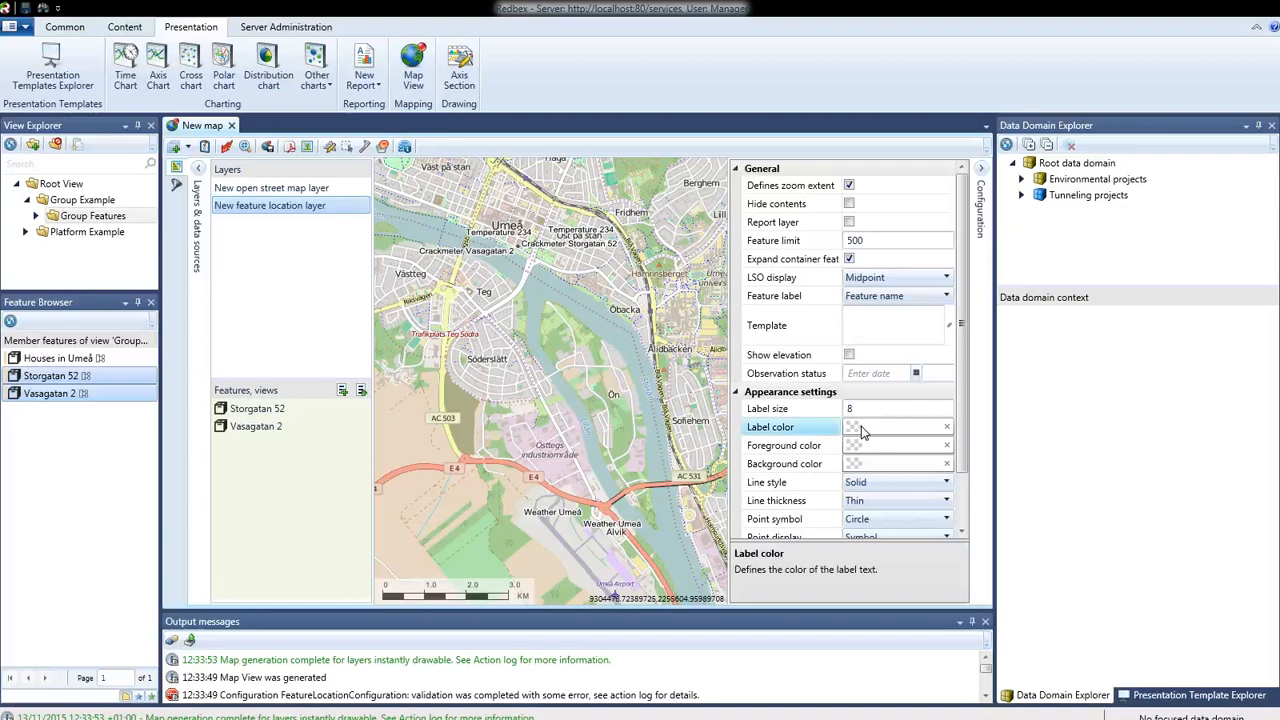
{"action": "left_click", "coordinate": [611, 467]}
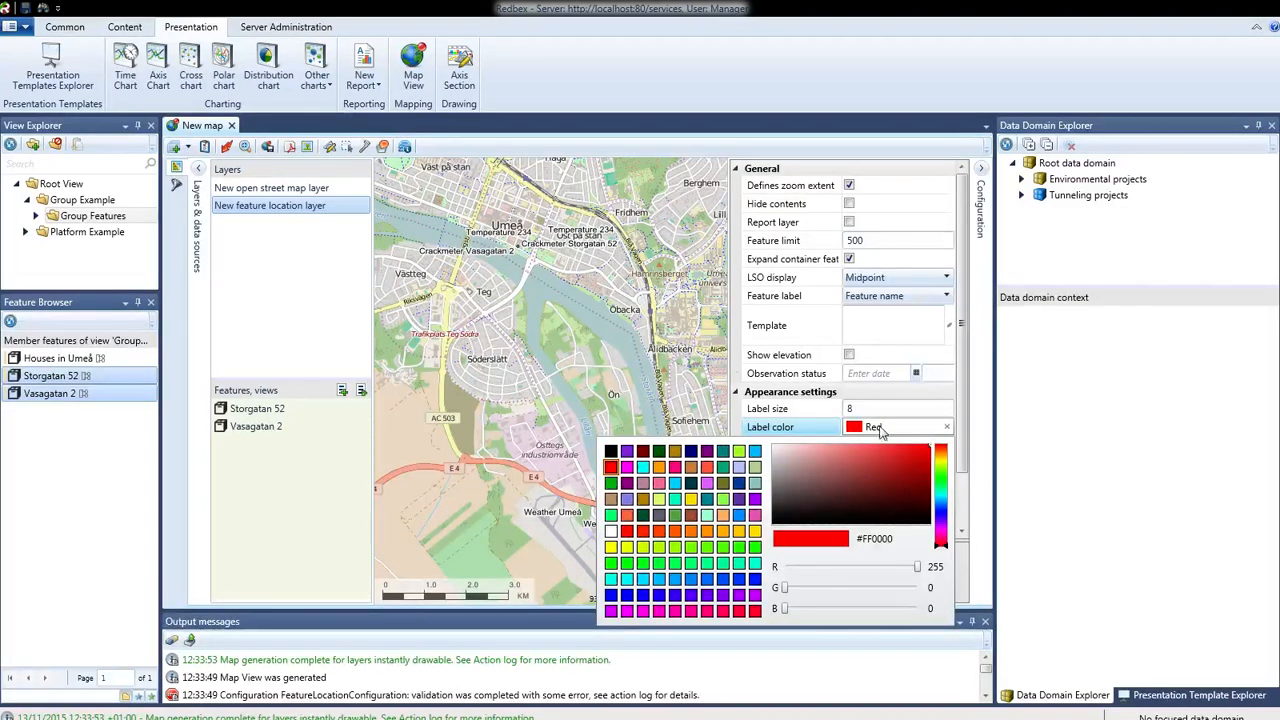
{"action": "left_click", "coordinate": [228, 146]}
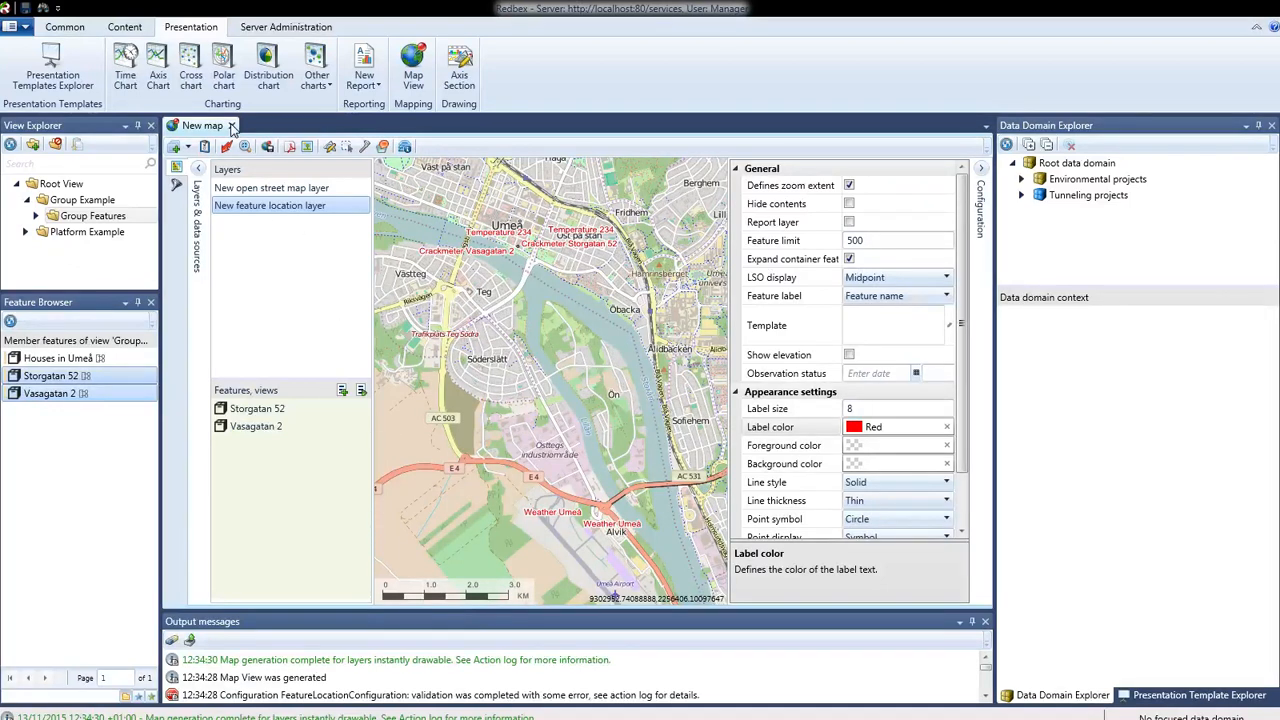
{"action": "left_click", "coordinate": [231, 126]}
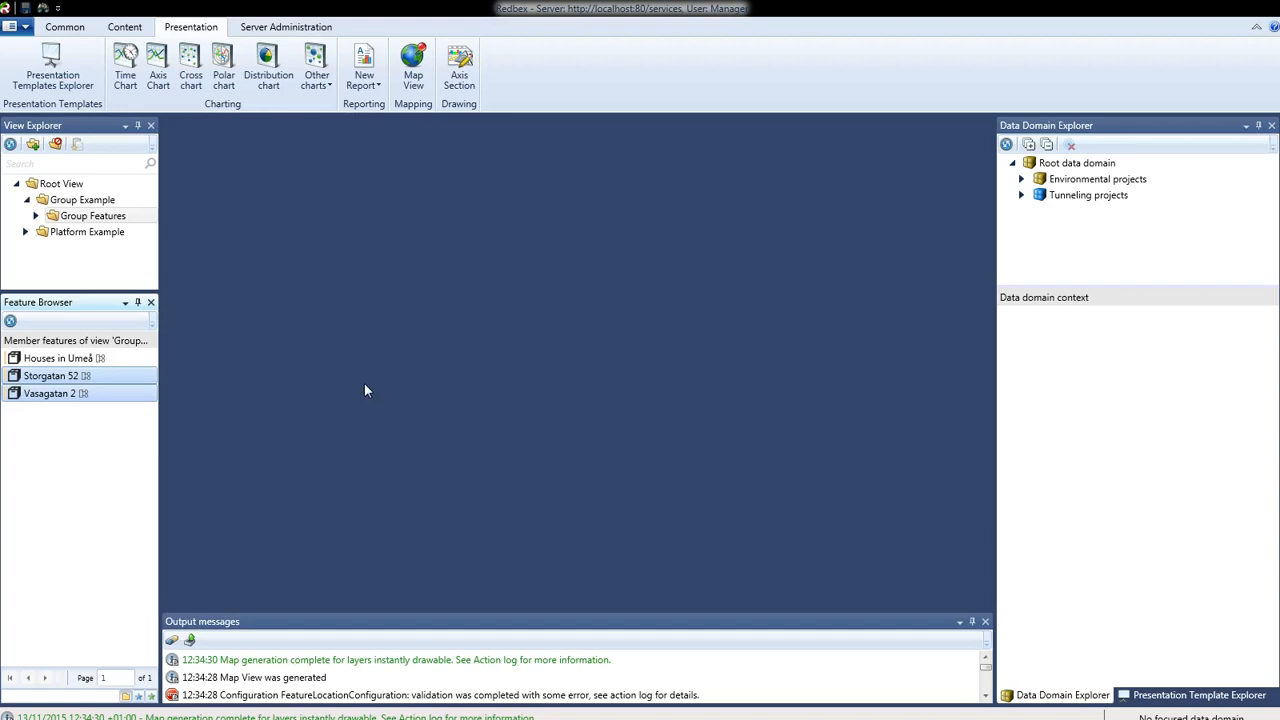
{"action": "left_click", "coordinate": [62, 397]}
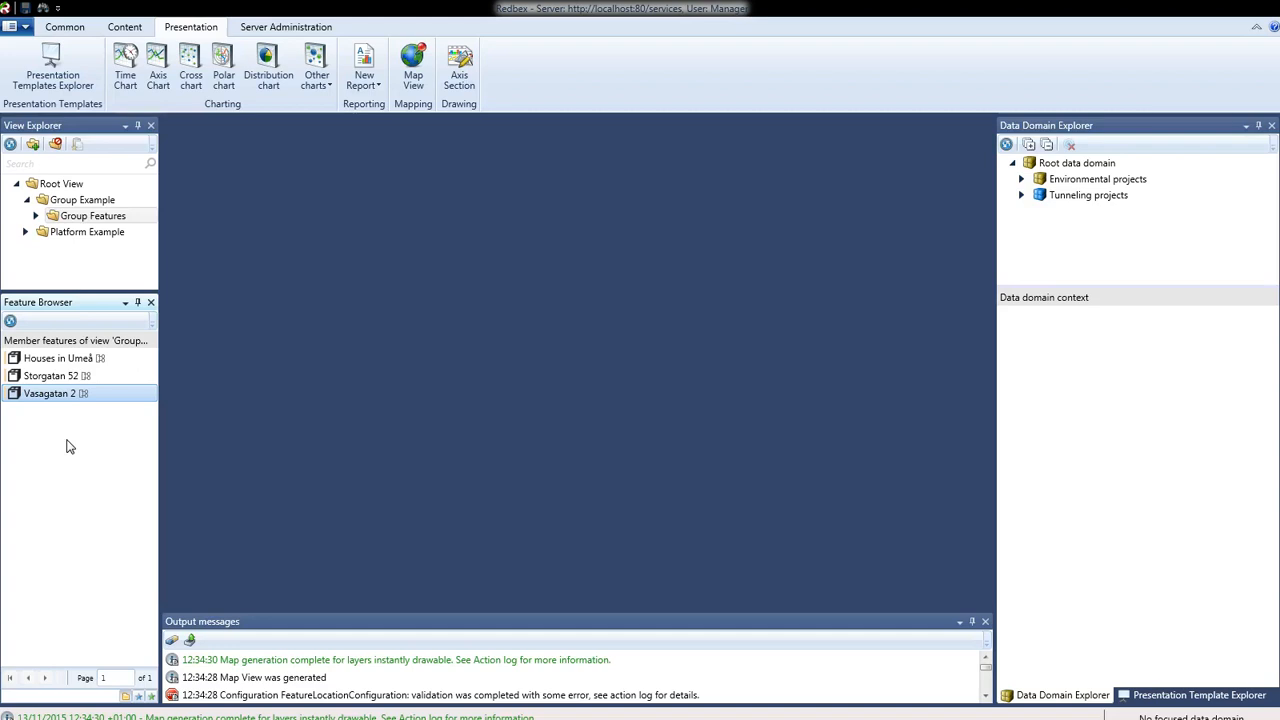
{"action": "left_click", "coordinate": [413, 68]}
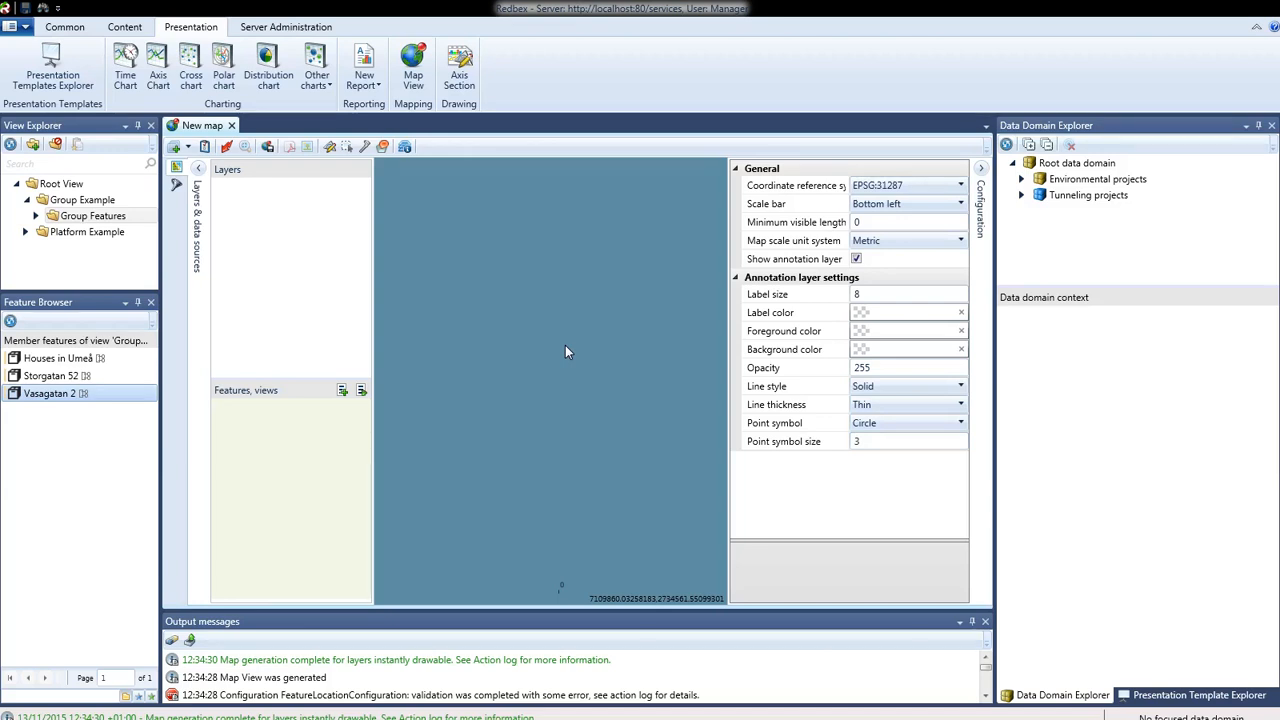
- Add an OpenStreetMap layer and a feature location layer holding Houses in Umeå
{"action": "left_click", "coordinate": [188, 148]}
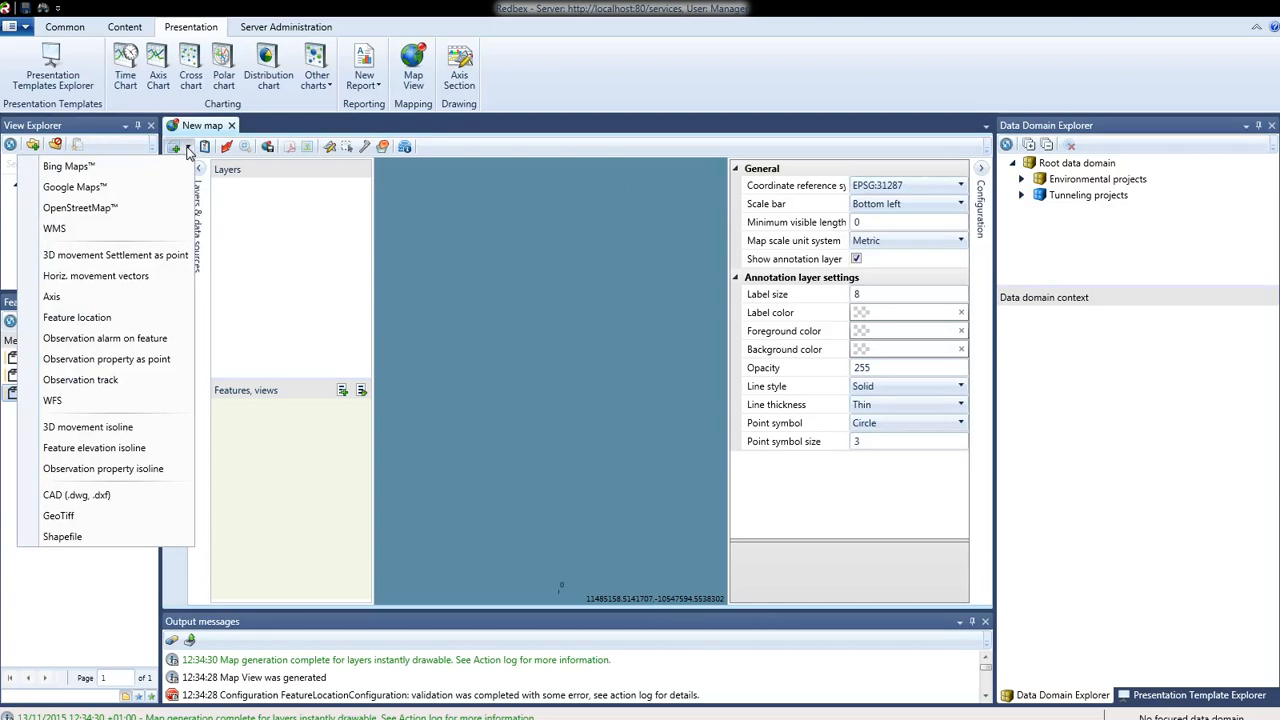
{"action": "left_click", "coordinate": [112, 206]}
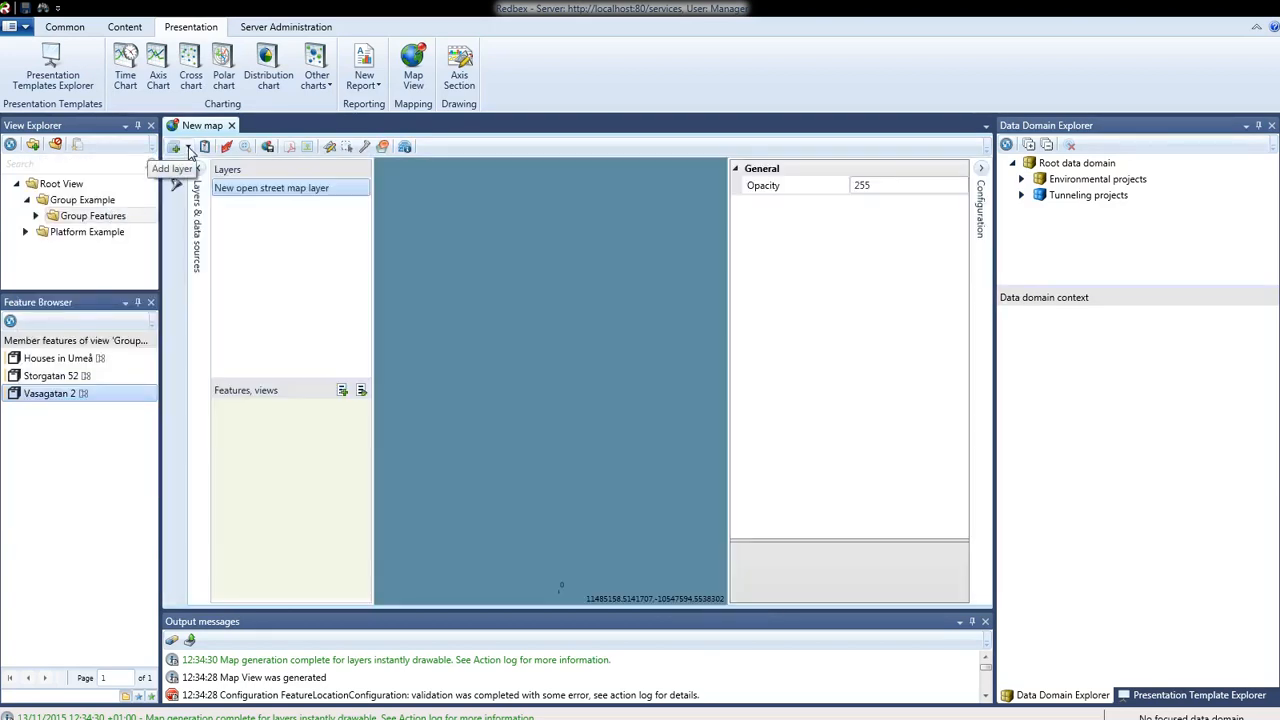
{"action": "left_click", "coordinate": [189, 148]}
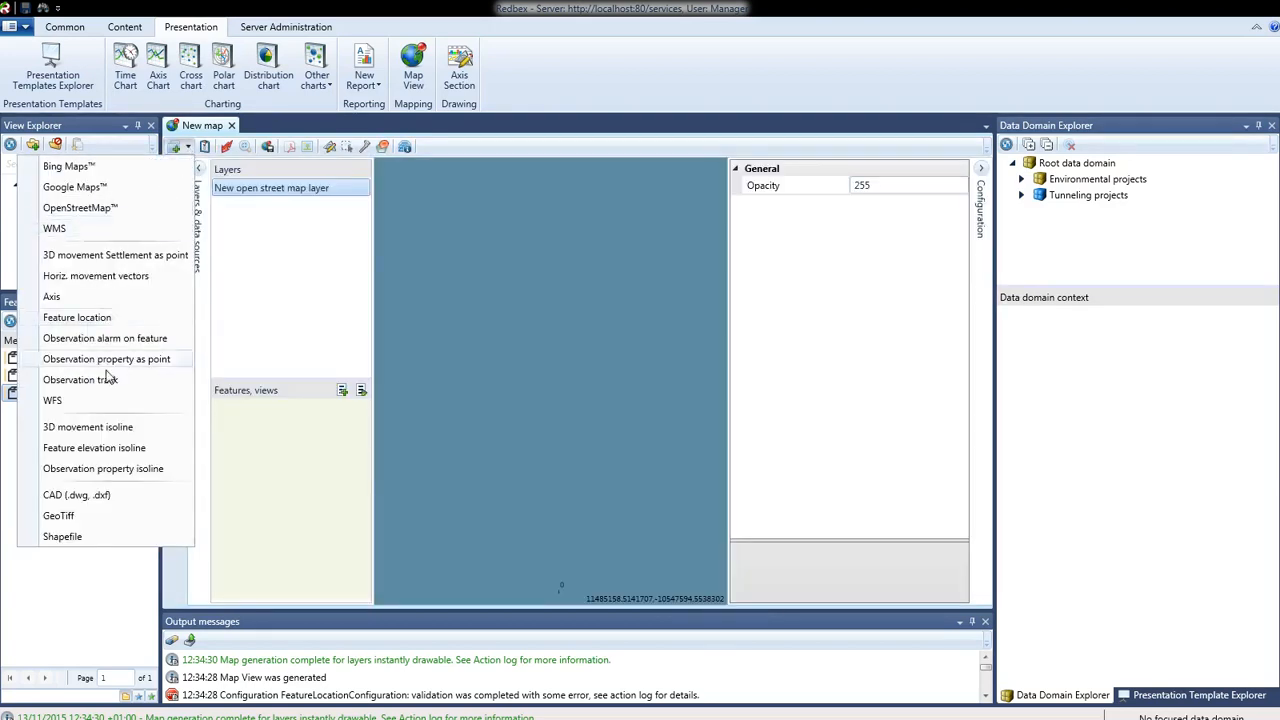
{"action": "left_click", "coordinate": [84, 323]}
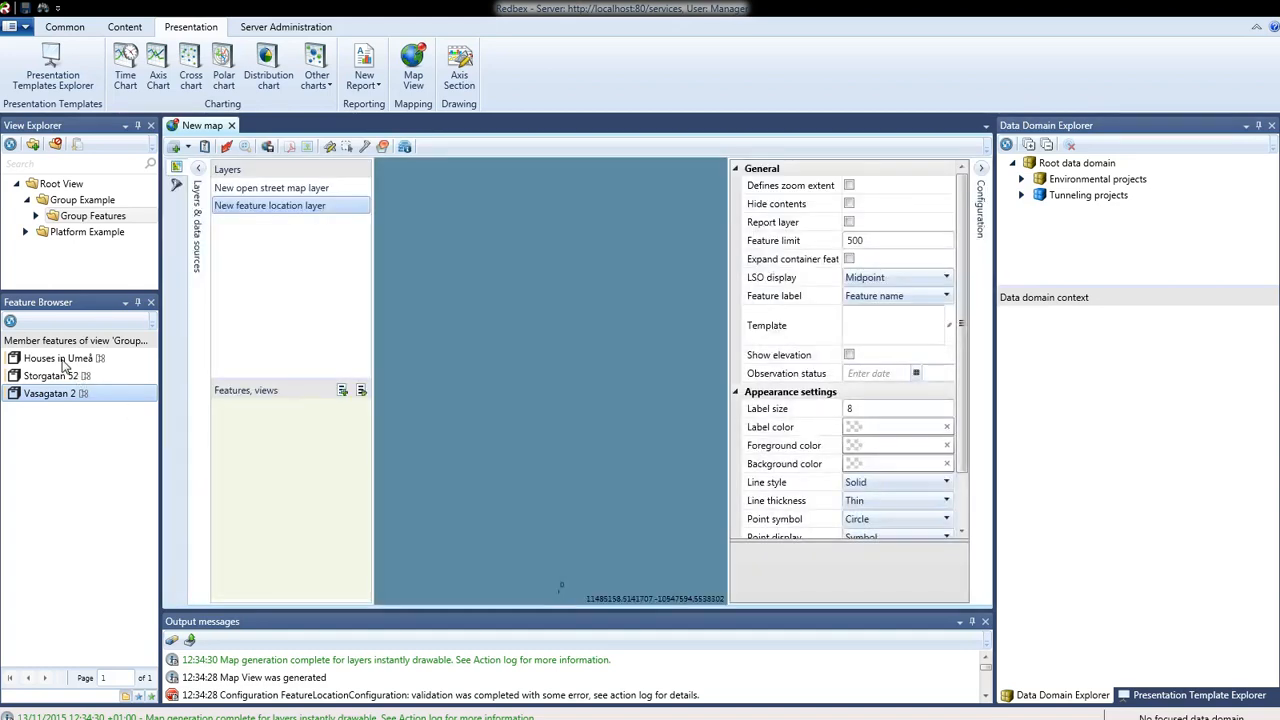
{"action": "left_click_drag", "start_coordinate": [63, 368], "coordinate": [259, 447]}
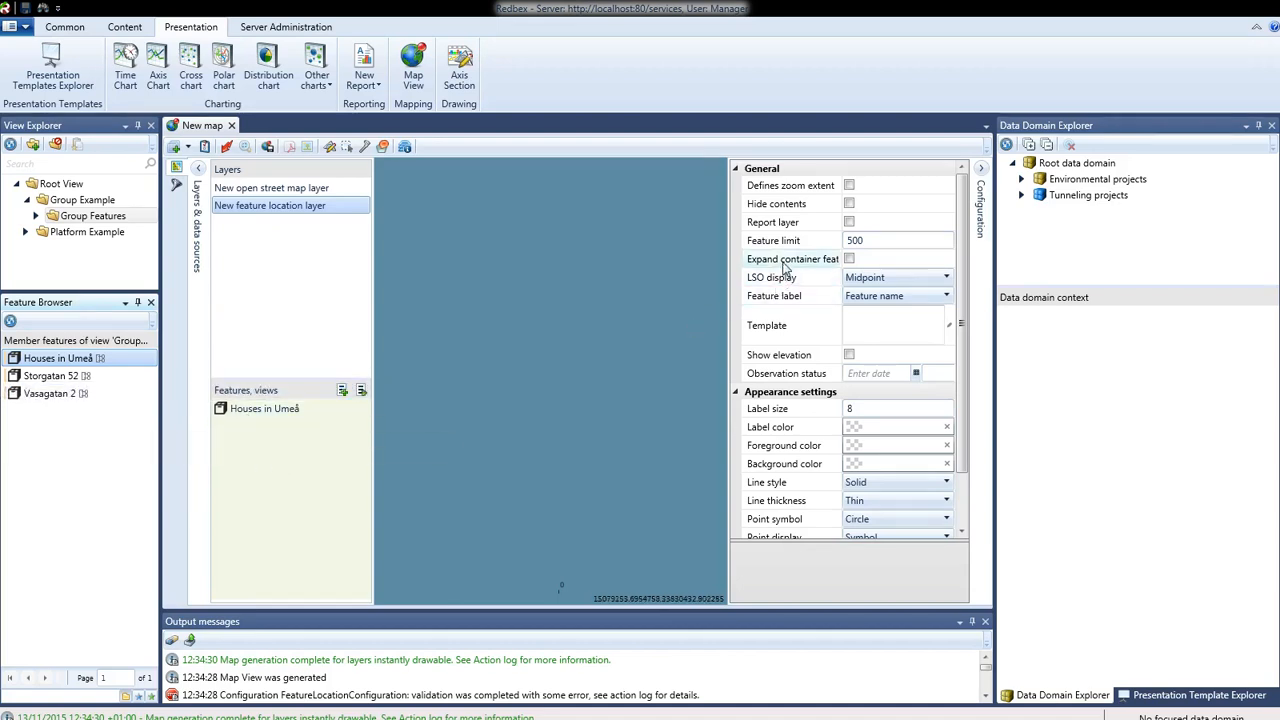
- Make the feature layer expand containers, define the zoom extent and use red labels
{"action": "left_click", "coordinate": [849, 259]}
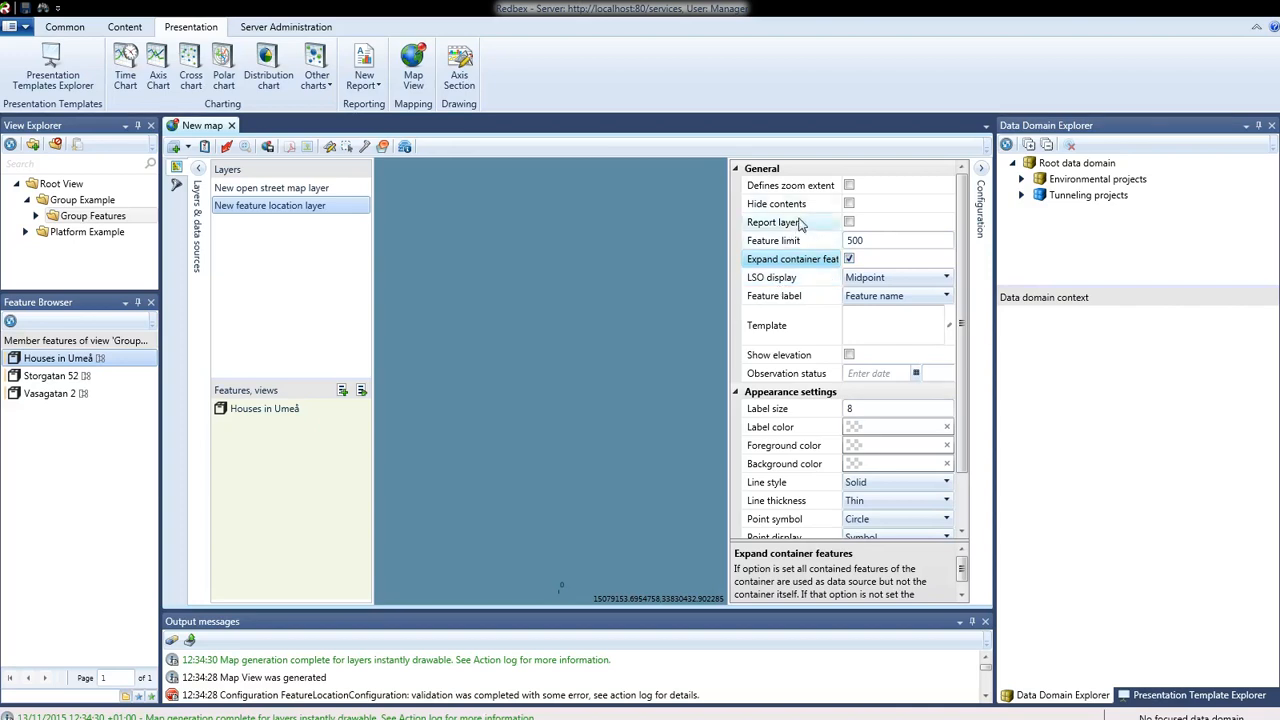
{"action": "left_click", "coordinate": [850, 188]}
{"action": "left_click", "coordinate": [849, 186]}
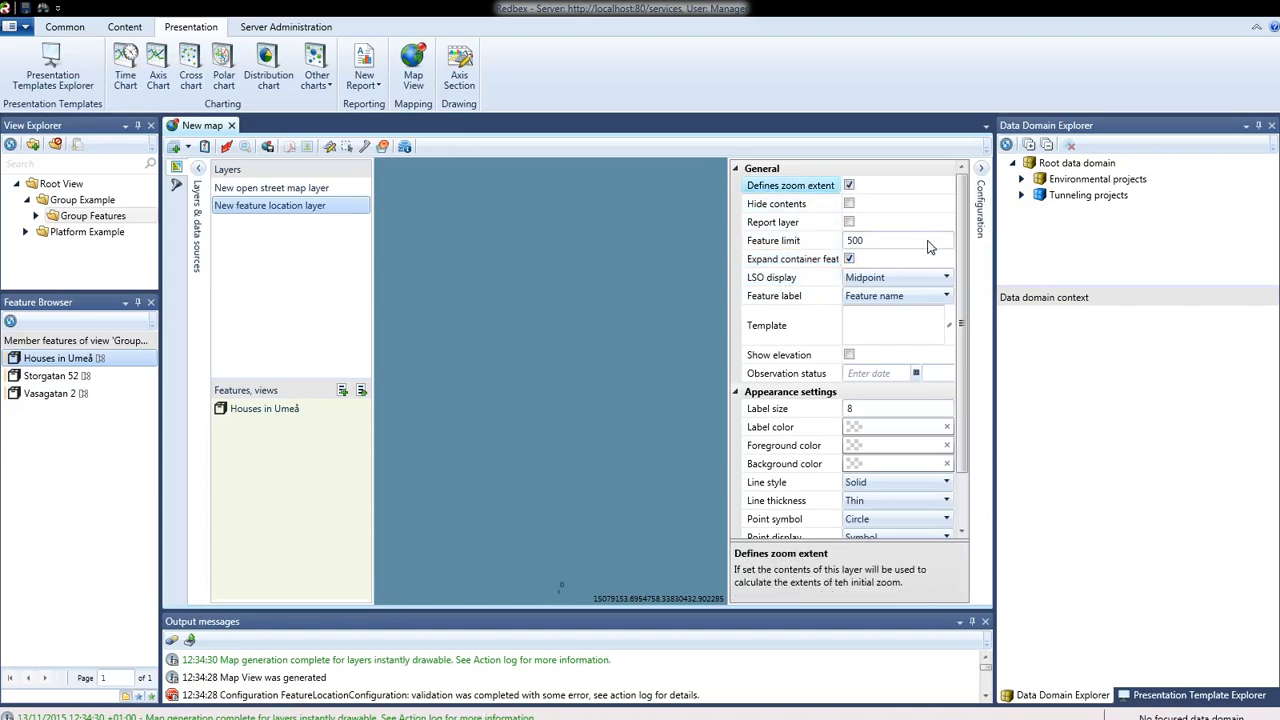
{"action": "left_click", "coordinate": [852, 430]}
{"action": "left_click", "coordinate": [852, 428]}
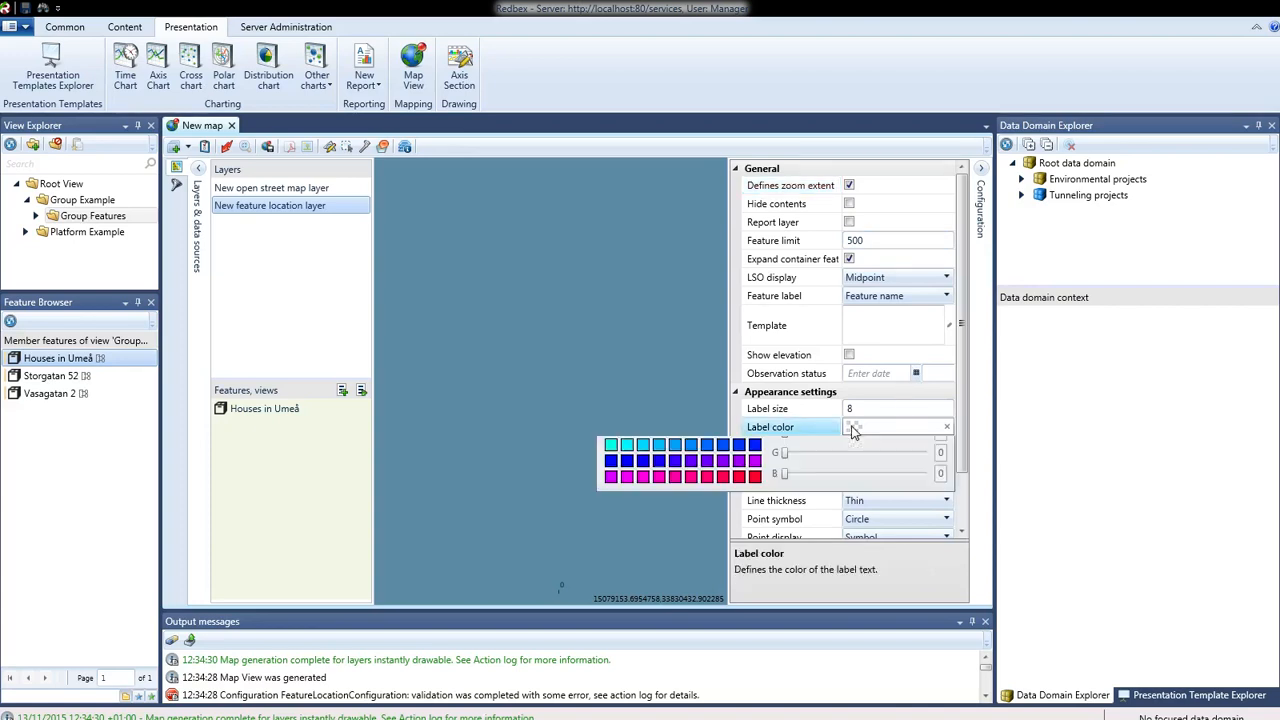
{"action": "left_click", "coordinate": [611, 467]}
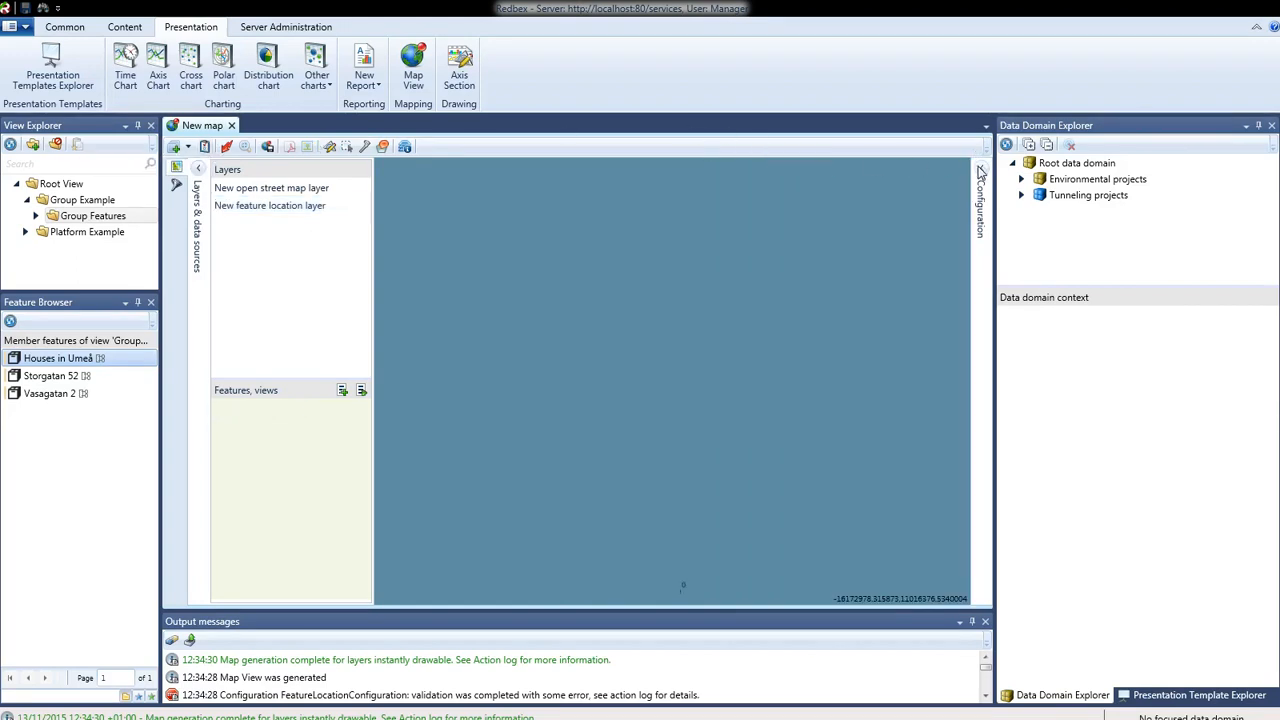
- Set the map's minimum visible length to 1000 and generate the map
{"action": "mouse_move", "coordinate": [980, 172]}
{"action": "left_click", "coordinate": [877, 221]}
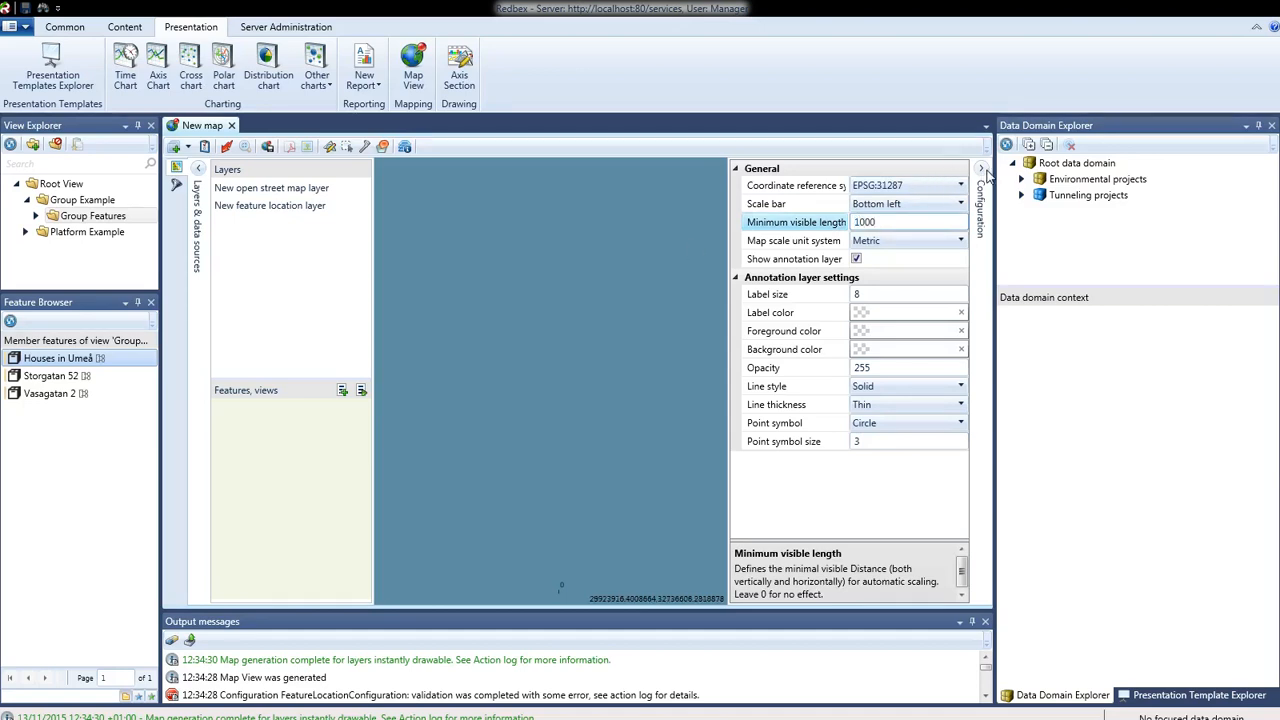
{"action": "left_click", "coordinate": [982, 170]}
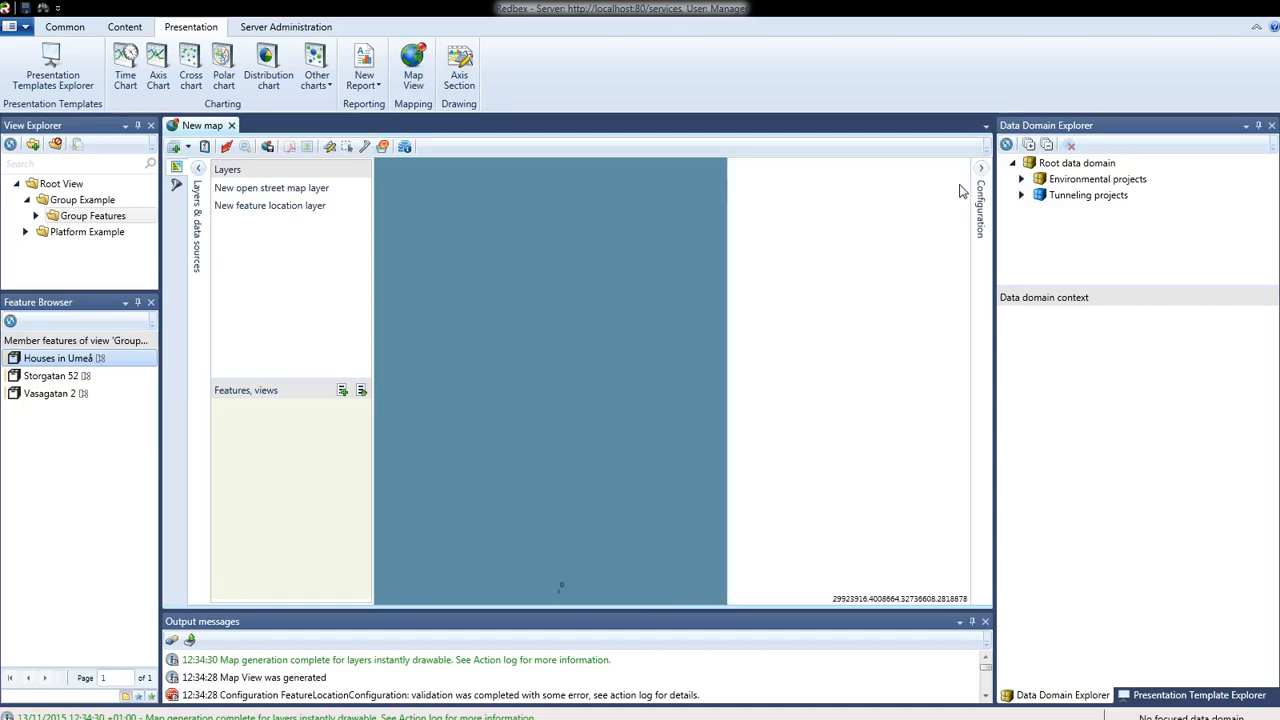
{"action": "left_click", "coordinate": [228, 148]}
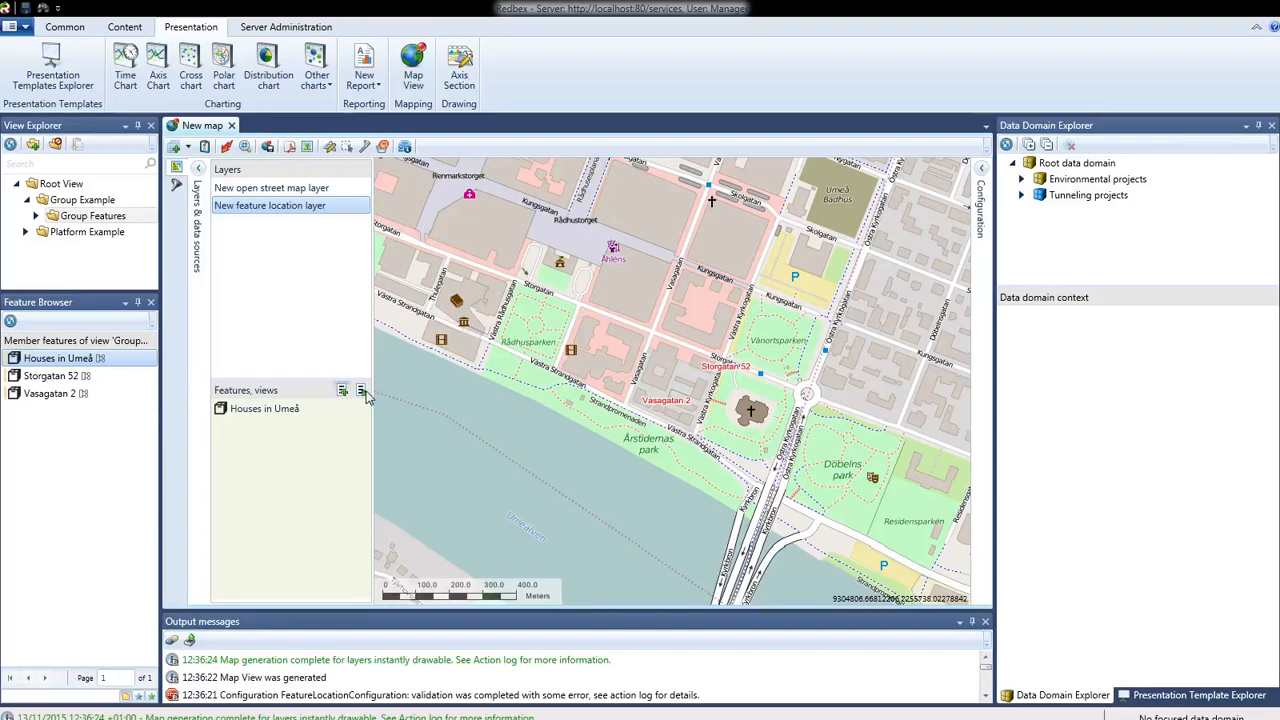
{"action": "left_click", "coordinate": [54, 379]}
{"action": "left_click_drag", "start_coordinate": [93, 424], "coordinate": [281, 461]}
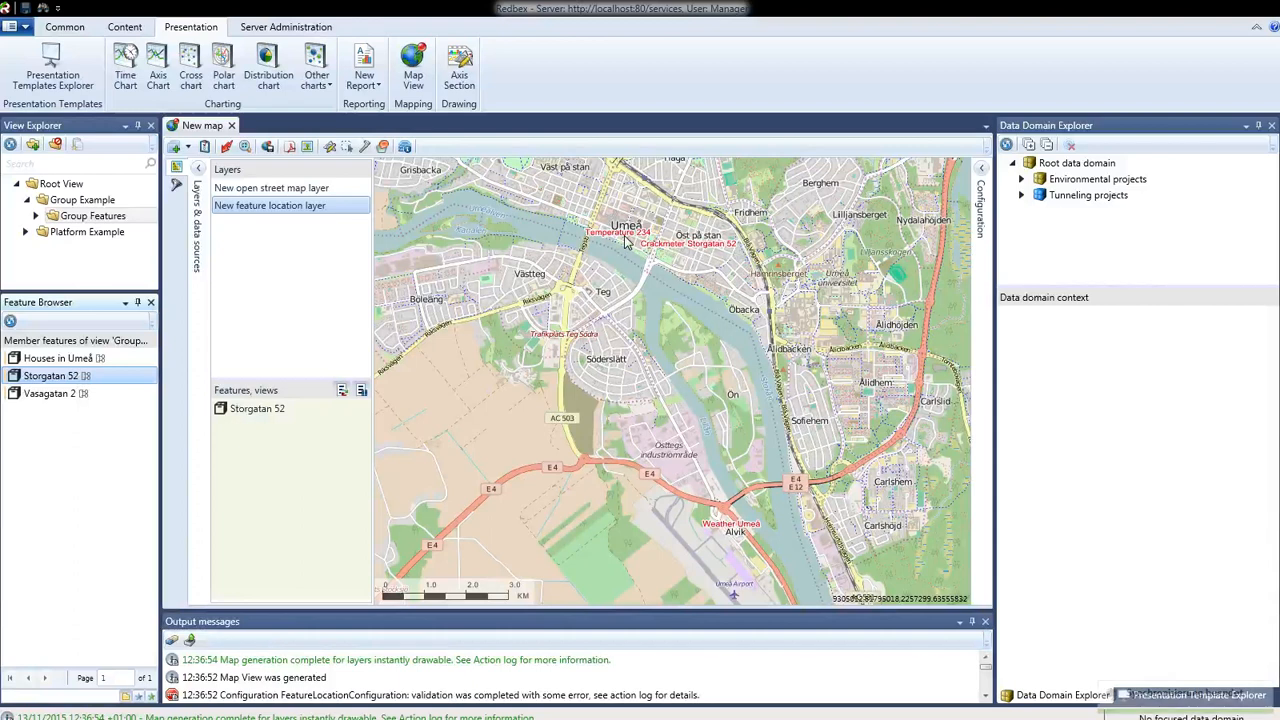
{"action": "mouse_move", "coordinate": [47, 400]}
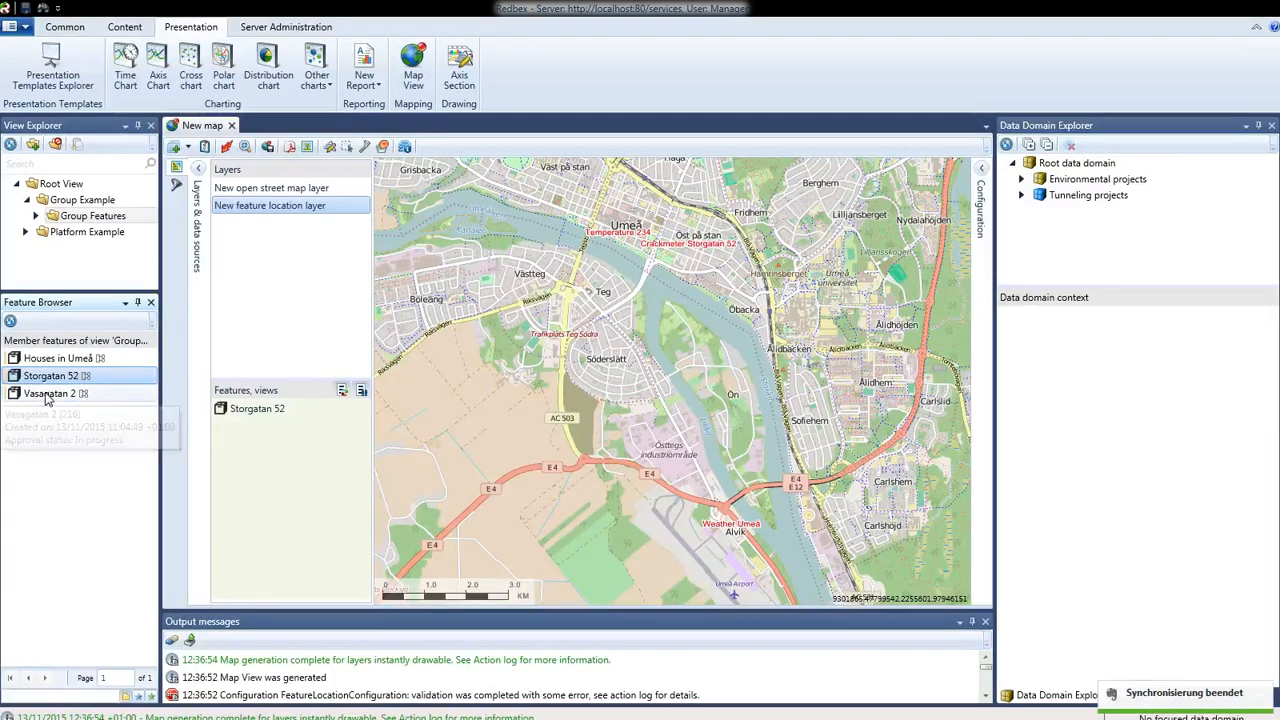
{"action": "left_click_drag", "start_coordinate": [47, 400], "coordinate": [289, 486]}
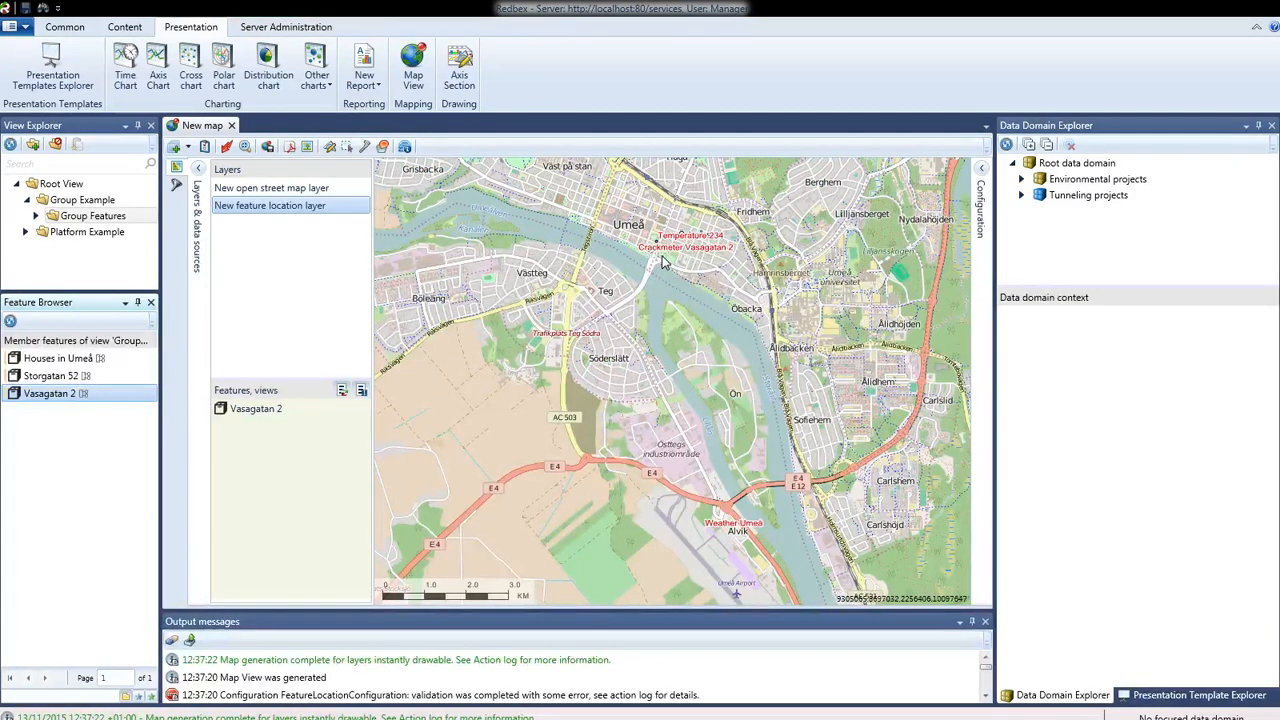
{"action": "scroll", "coordinate": [651, 250], "scroll_direction": "up", "scroll_amount": 1}
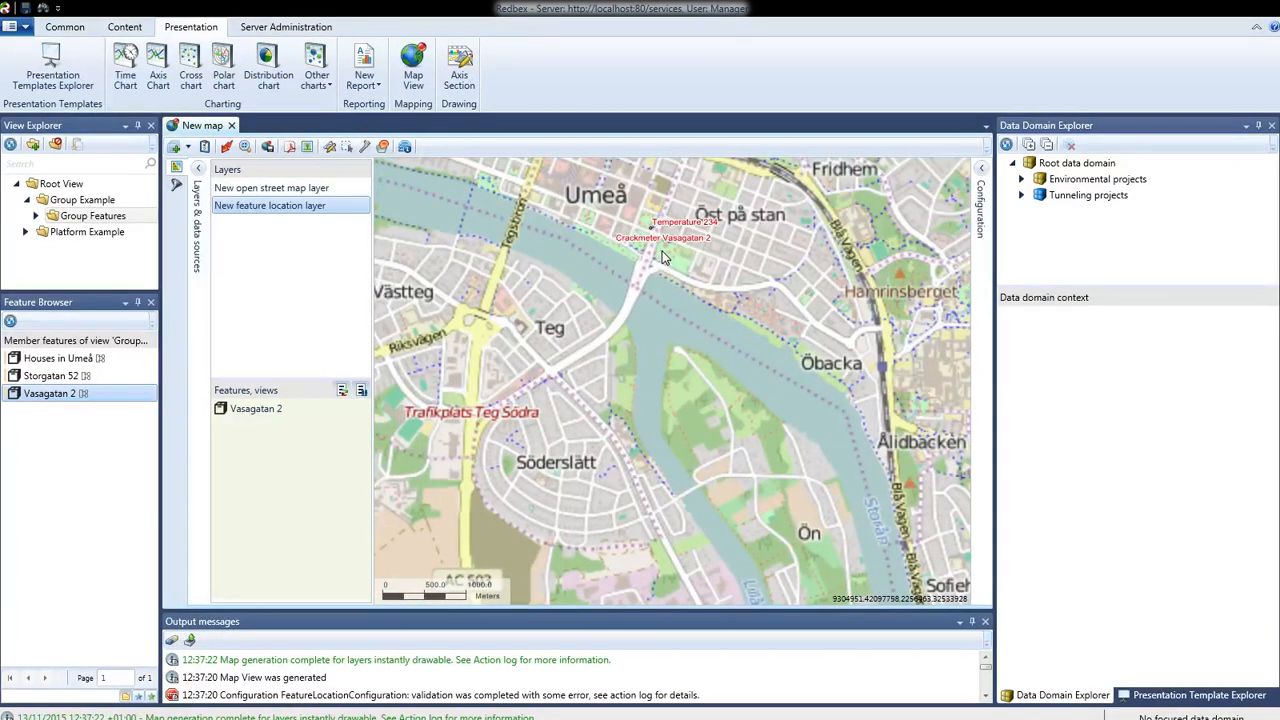
{"action": "scroll", "coordinate": [660, 259], "scroll_direction": "up", "scroll_amount": 1}
{"action": "scroll", "coordinate": [657, 258], "scroll_direction": "up", "scroll_amount": 1}
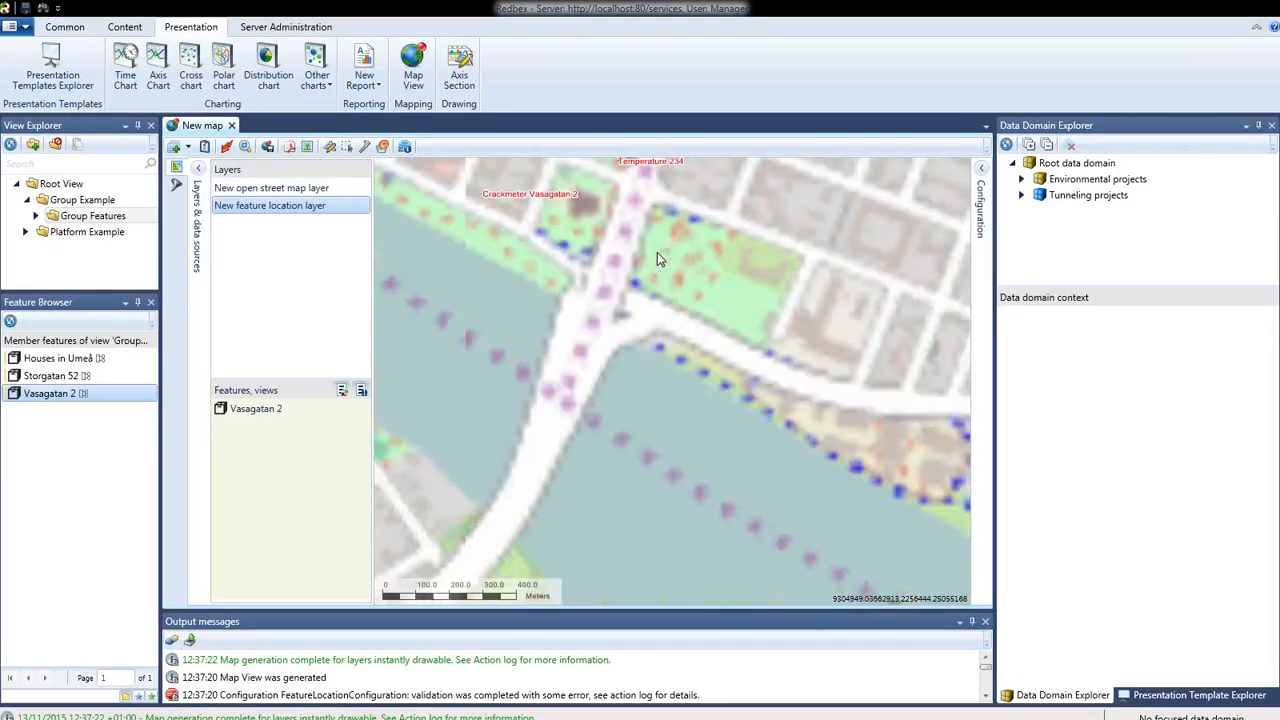
{"action": "left_click_drag", "start_coordinate": [687, 371], "coordinate": [737, 443]}
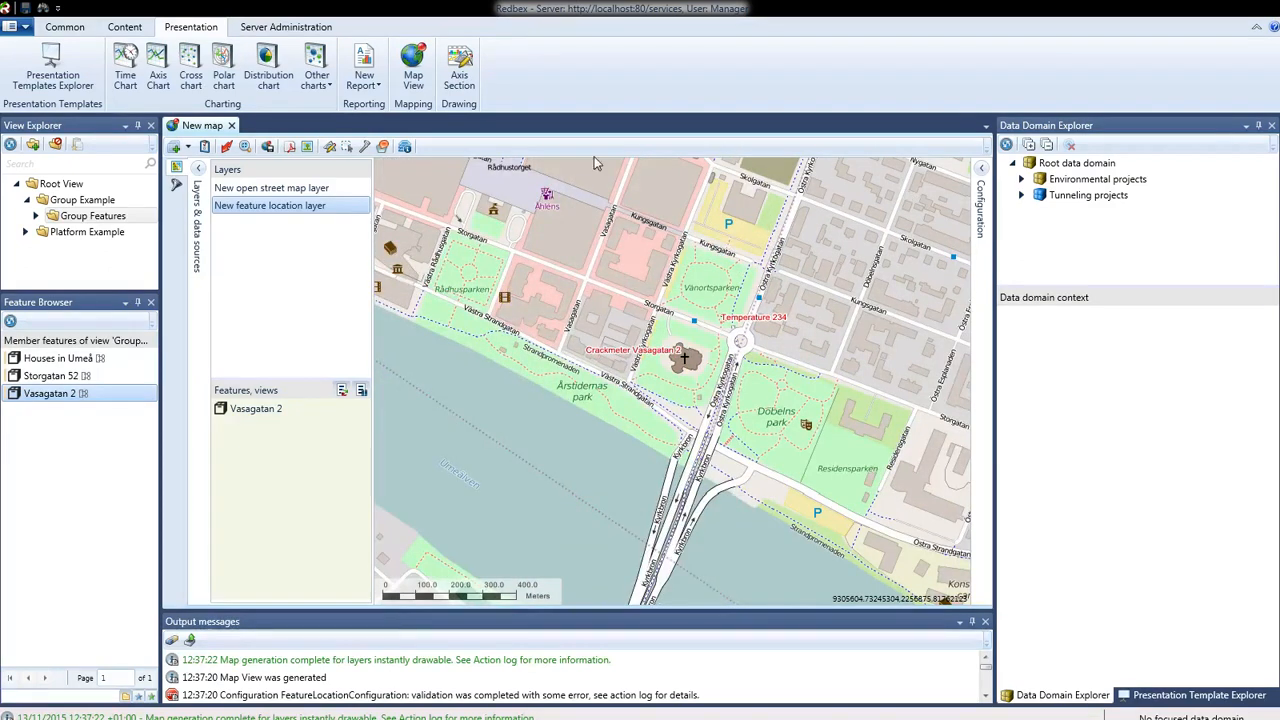
{"action": "left_click", "coordinate": [232, 126]}
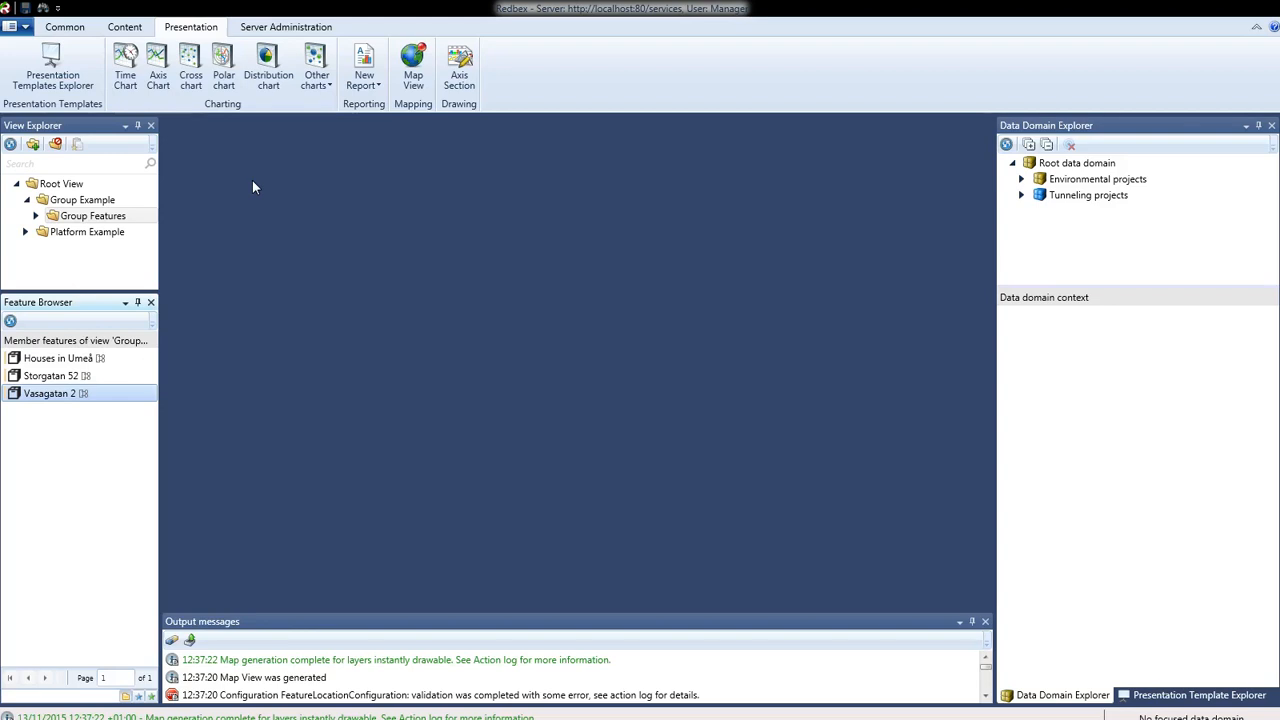
{"action": "left_click", "coordinate": [125, 30]}
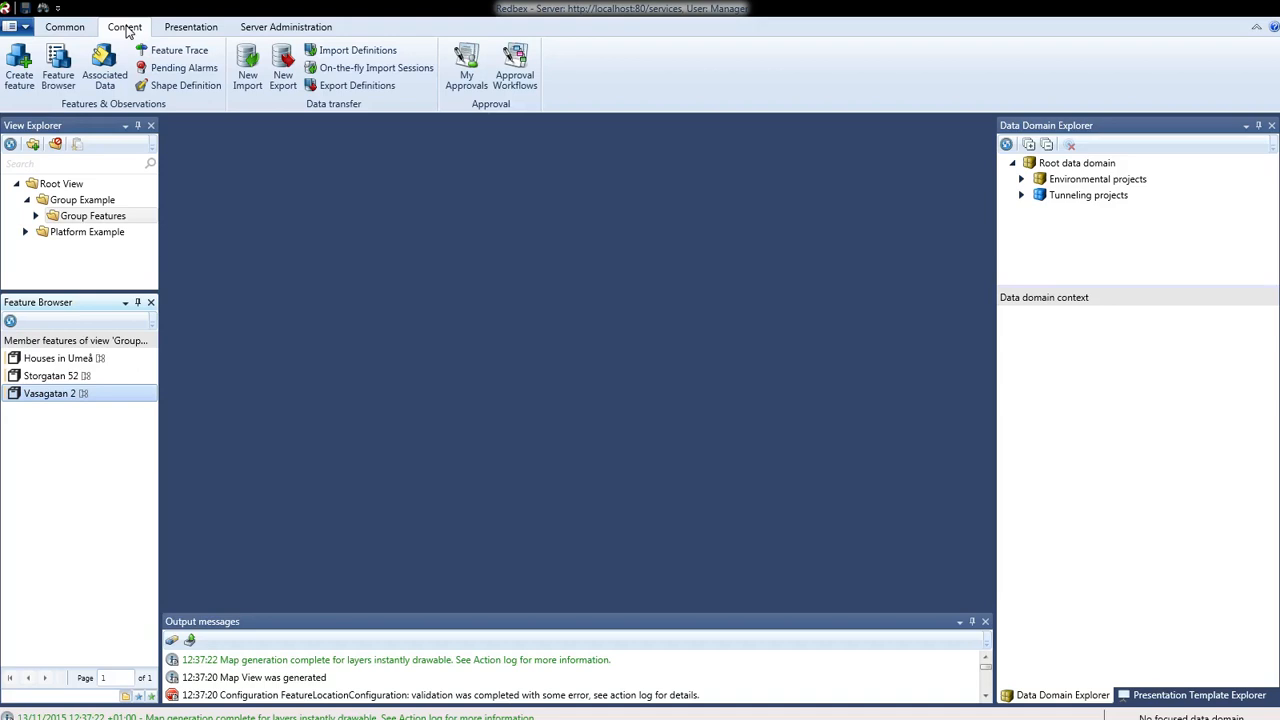
{"action": "left_click", "coordinate": [174, 57]}
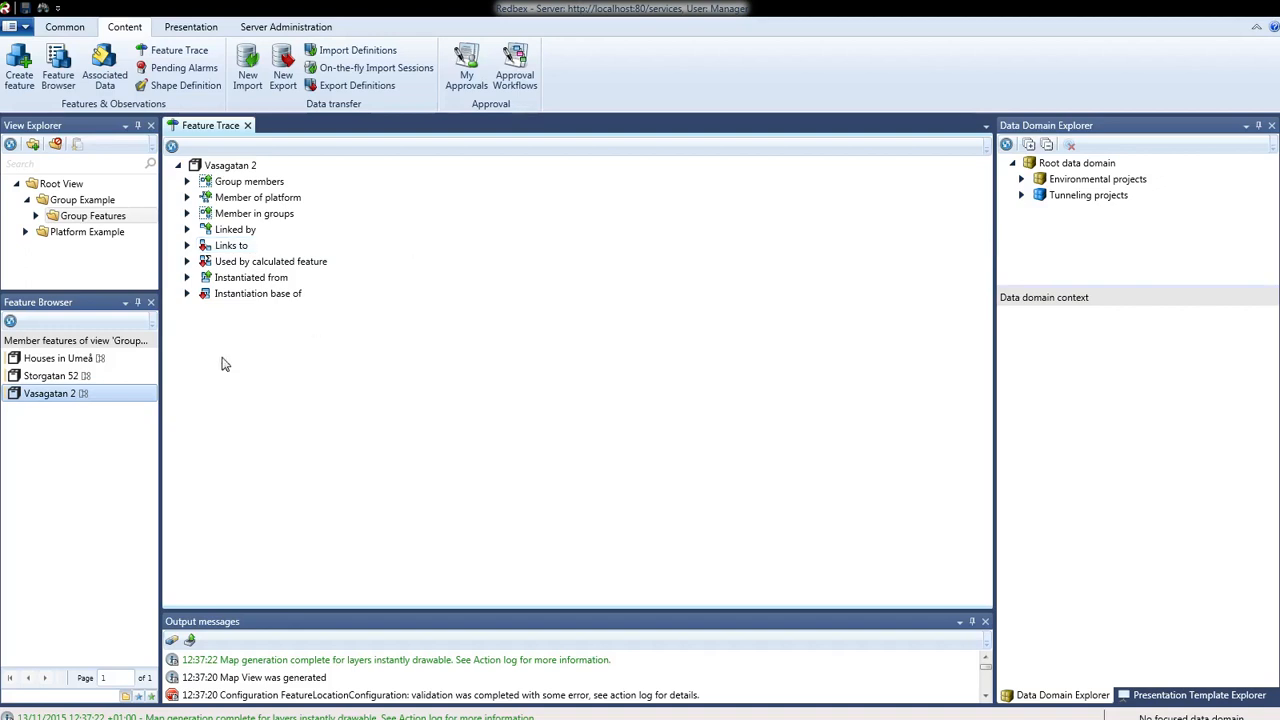
- Trace Houses in Umeå instead and select its Group members relation
{"action": "left_click", "coordinate": [83, 362]}
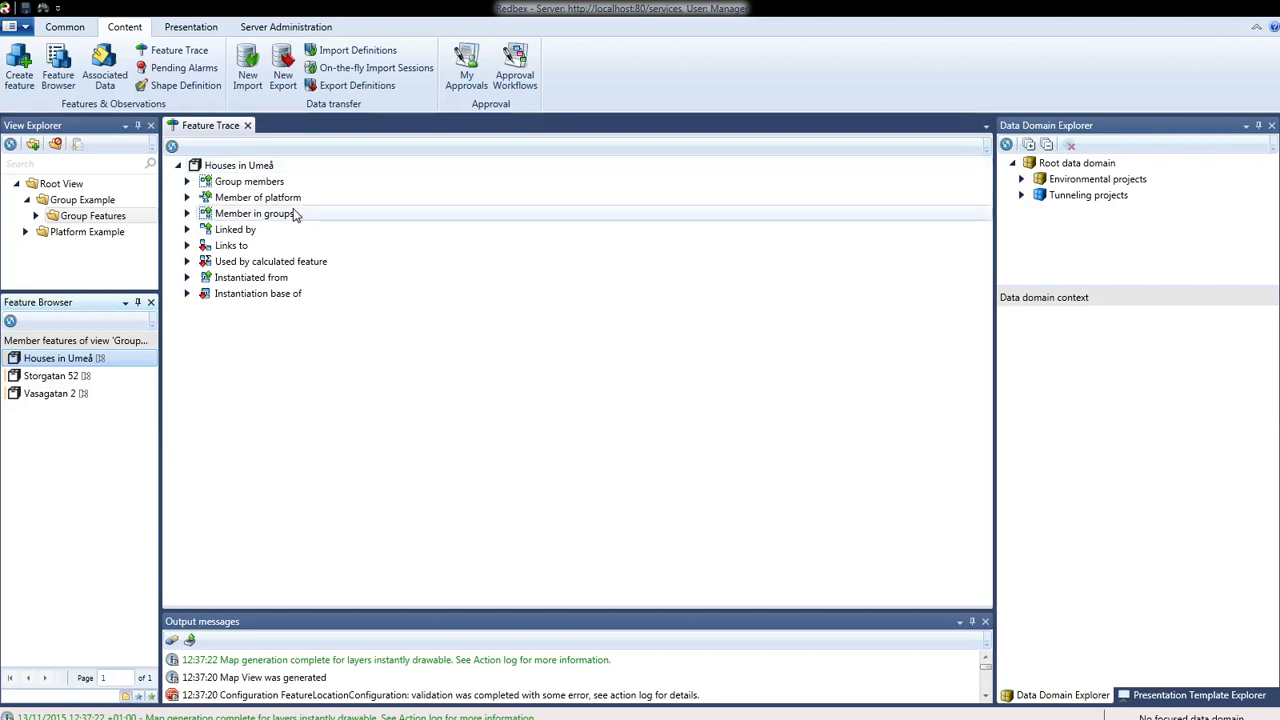
{"action": "left_click", "coordinate": [188, 185]}
{"action": "left_click", "coordinate": [188, 185]}
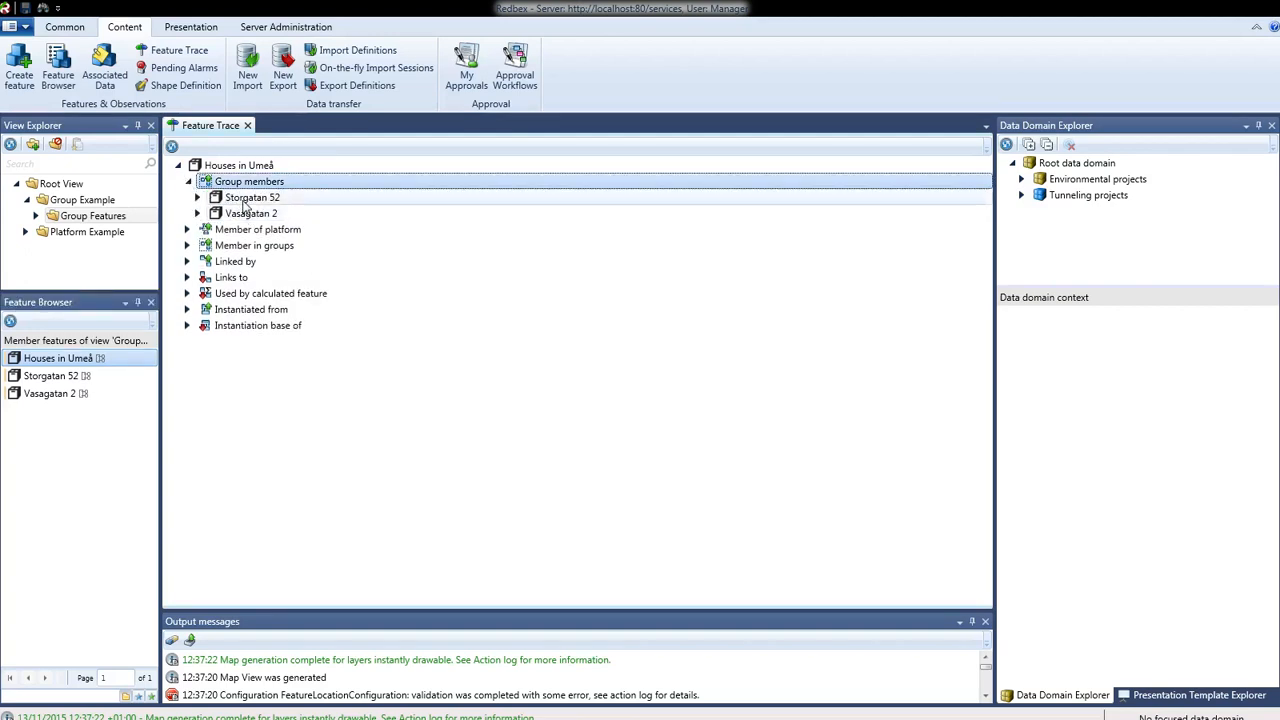
{"action": "left_click", "coordinate": [197, 215]}
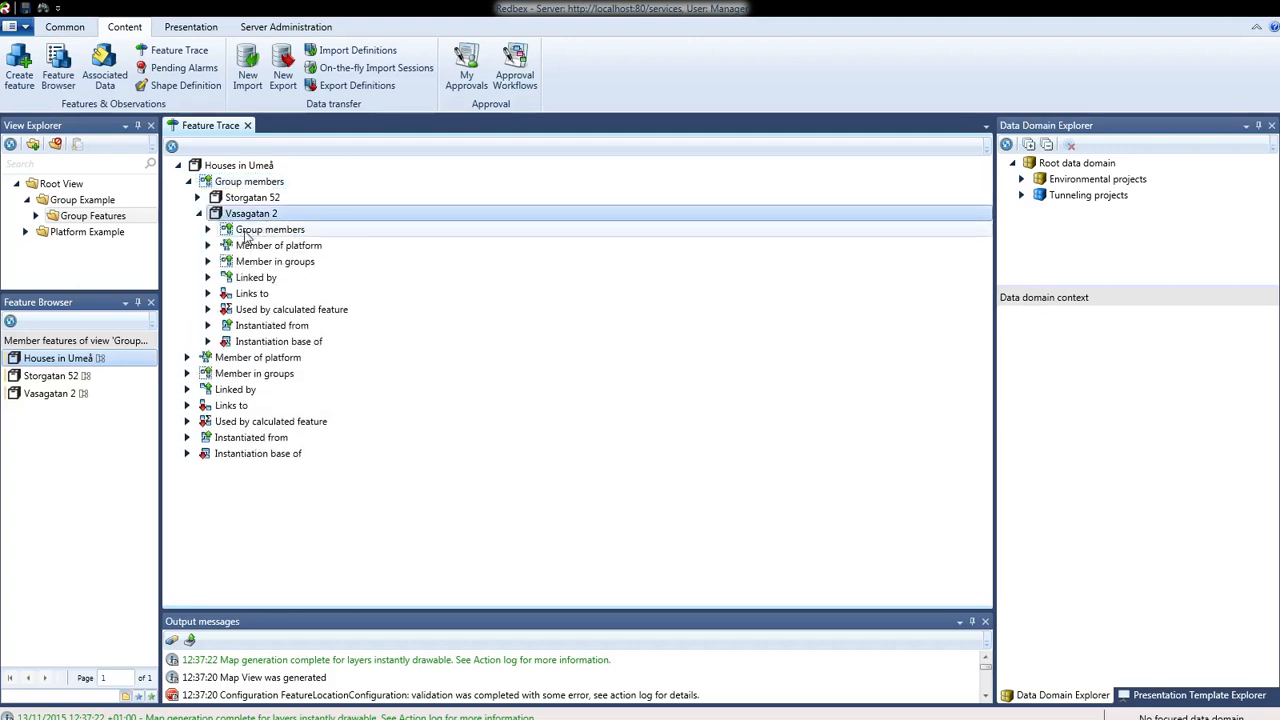
{"action": "left_click", "coordinate": [207, 230]}
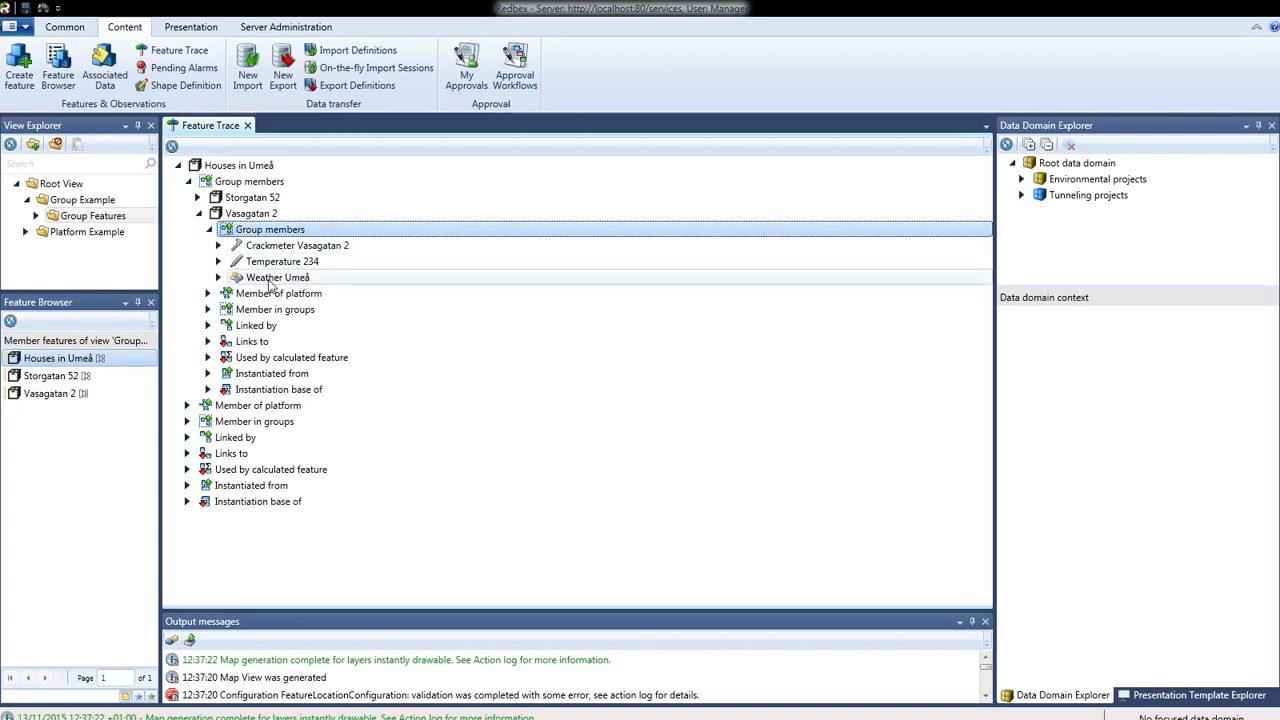
{"action": "left_click", "coordinate": [219, 278]}
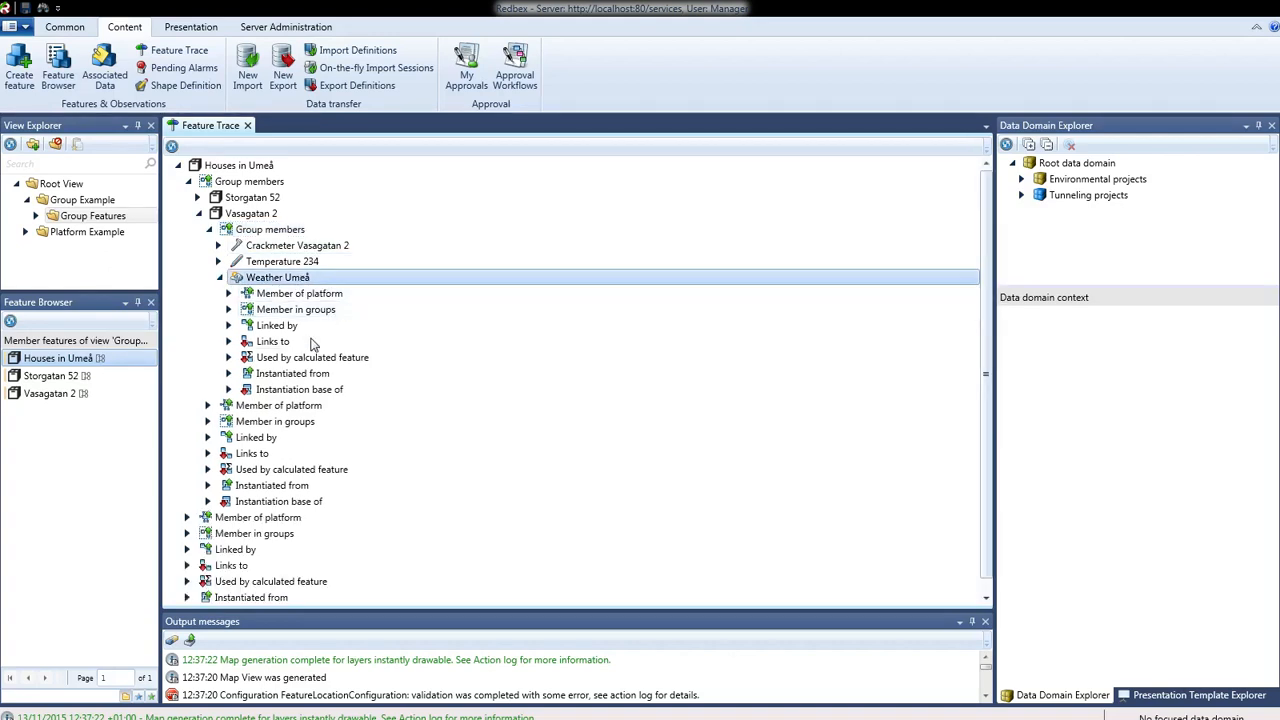
{"action": "left_click", "coordinate": [283, 311]}
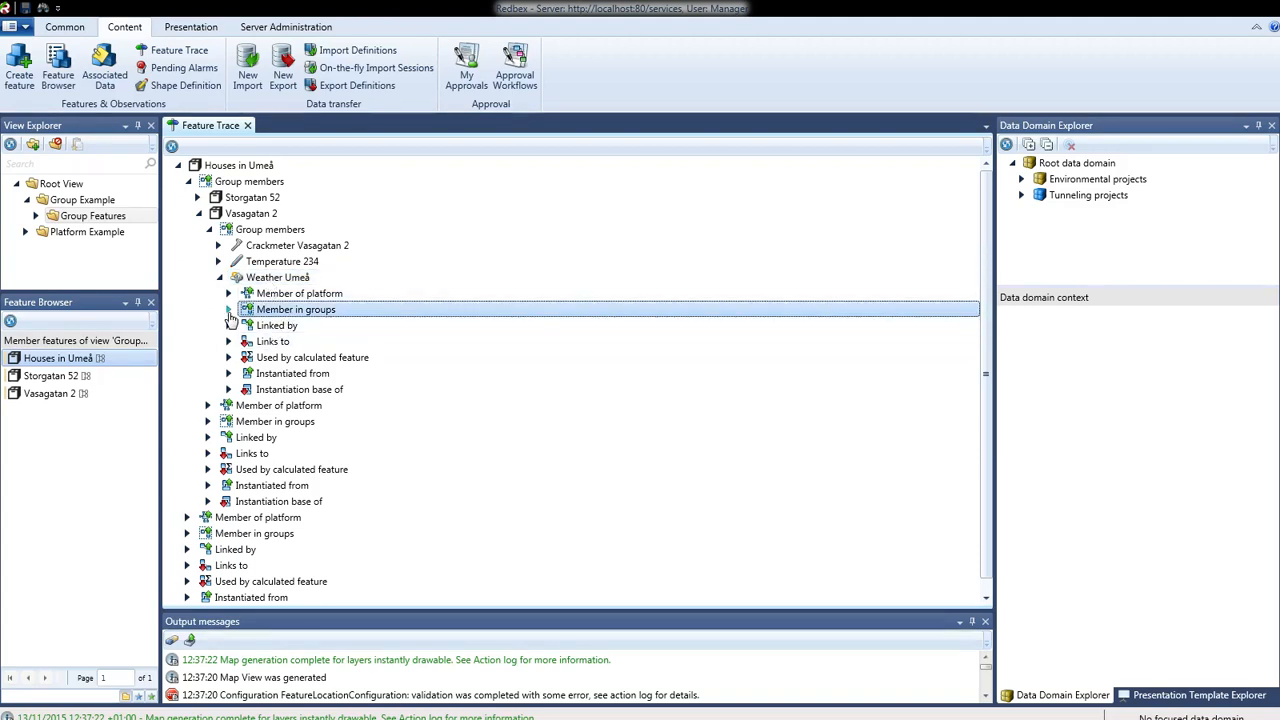
{"action": "left_click", "coordinate": [229, 310]}
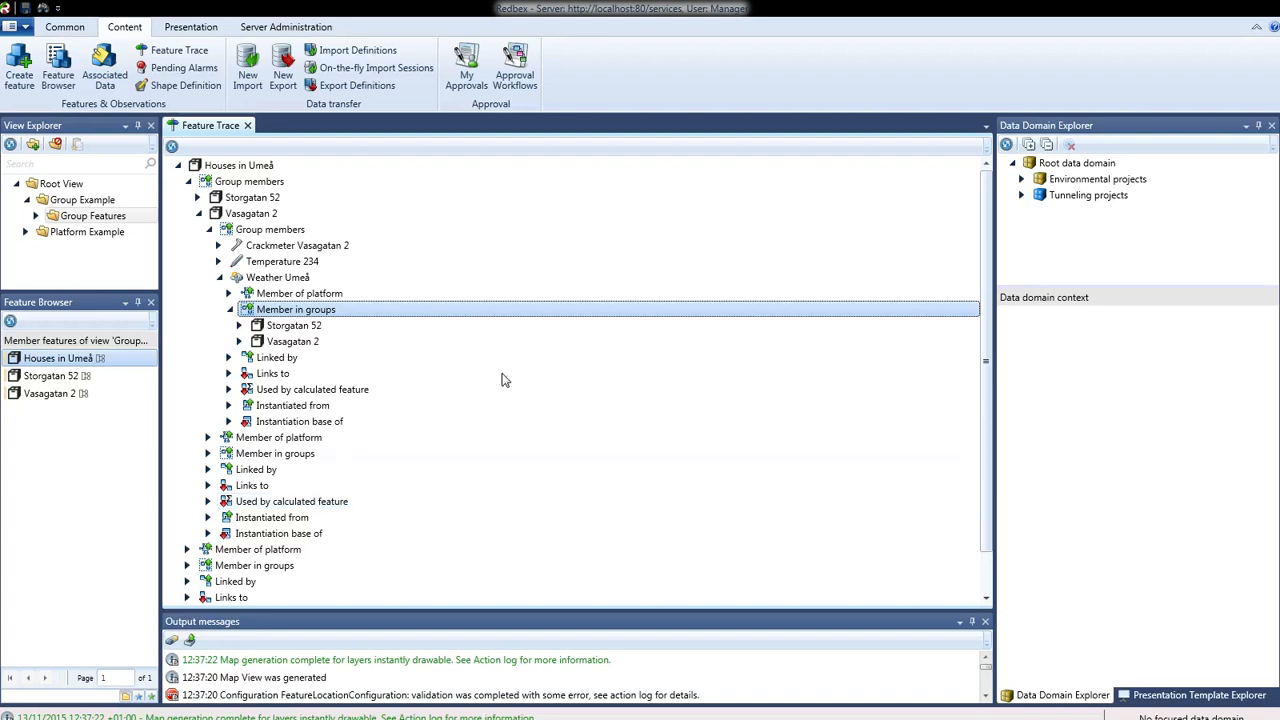
- Close the feature trace and run the Platform Example view, listing GeoDoc Tunnel 1a, 2b and Water drainage
{"action": "left_click", "coordinate": [247, 126]}
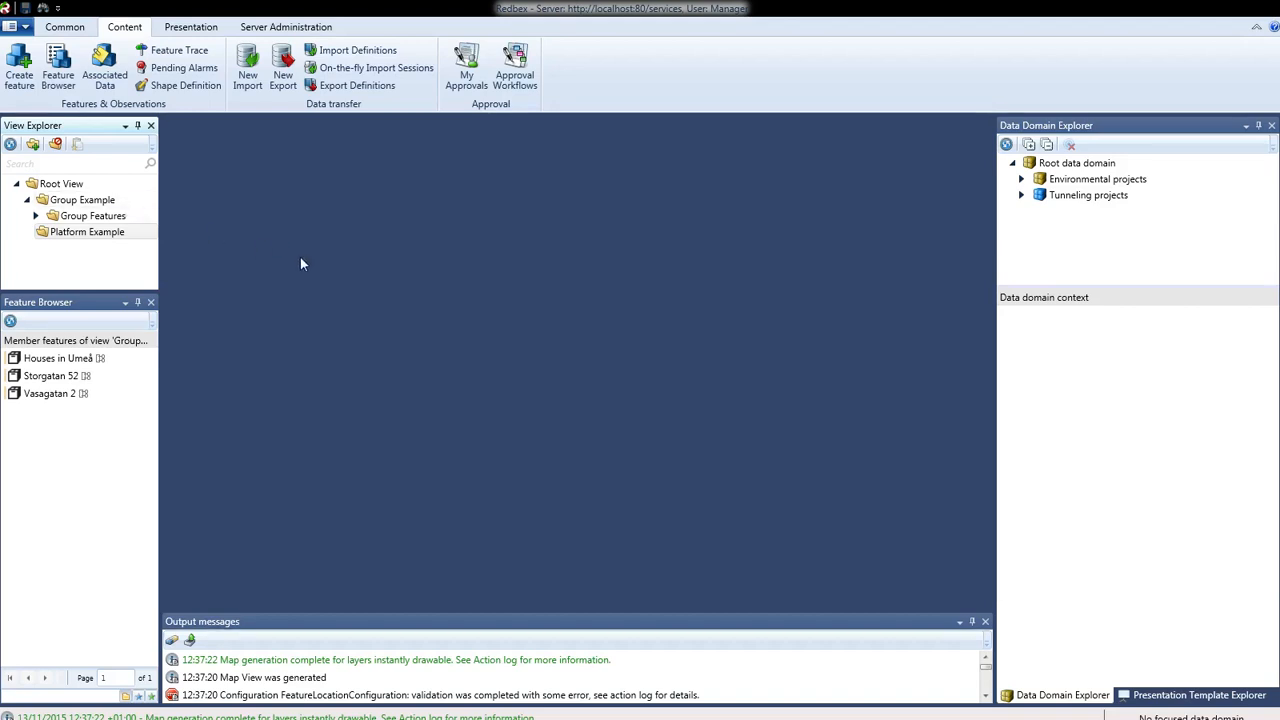
{"action": "right_click", "coordinate": [93, 240]}
{"action": "left_click", "coordinate": [125, 247]}
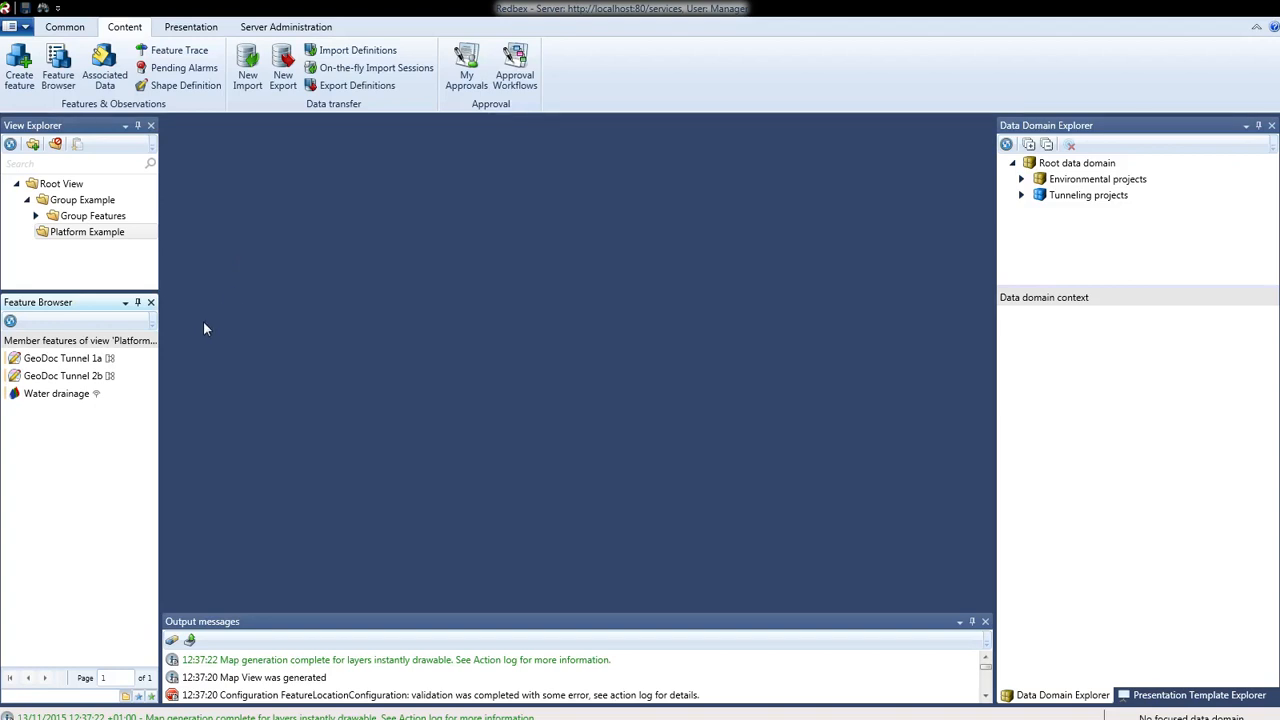
{"action": "right_click", "coordinate": [93, 365]}
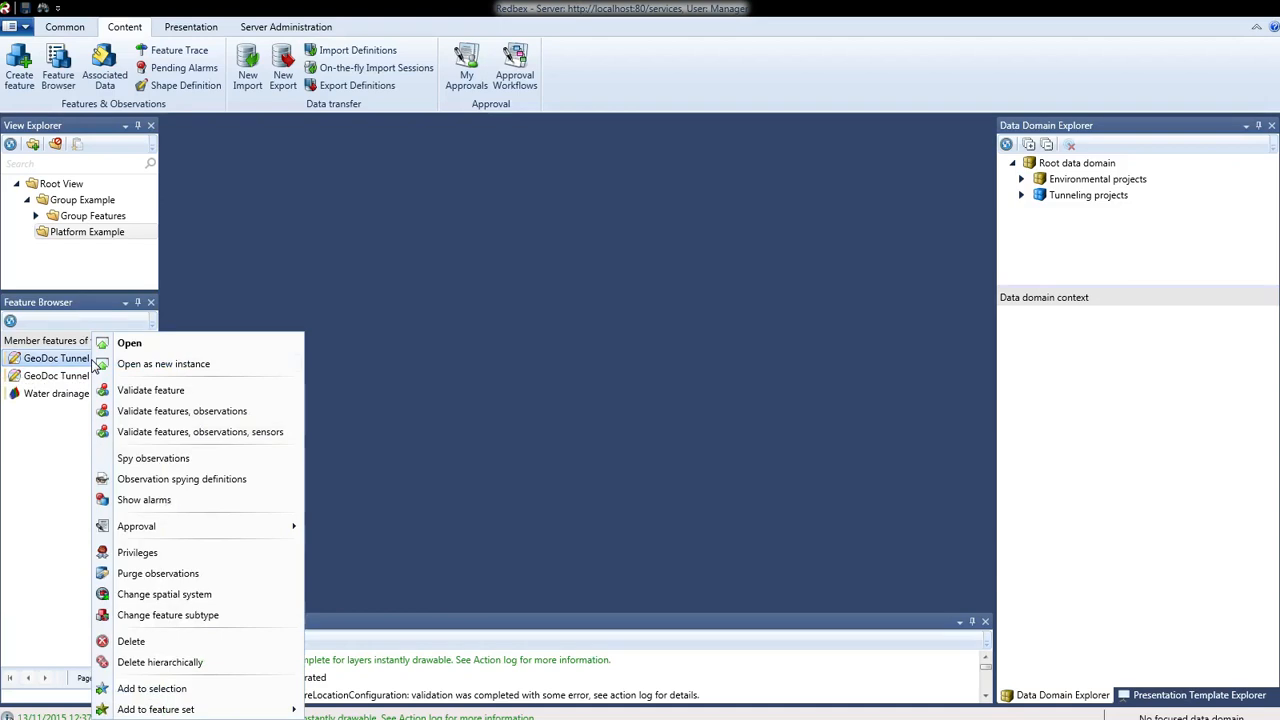
{"action": "left_click", "coordinate": [143, 345]}
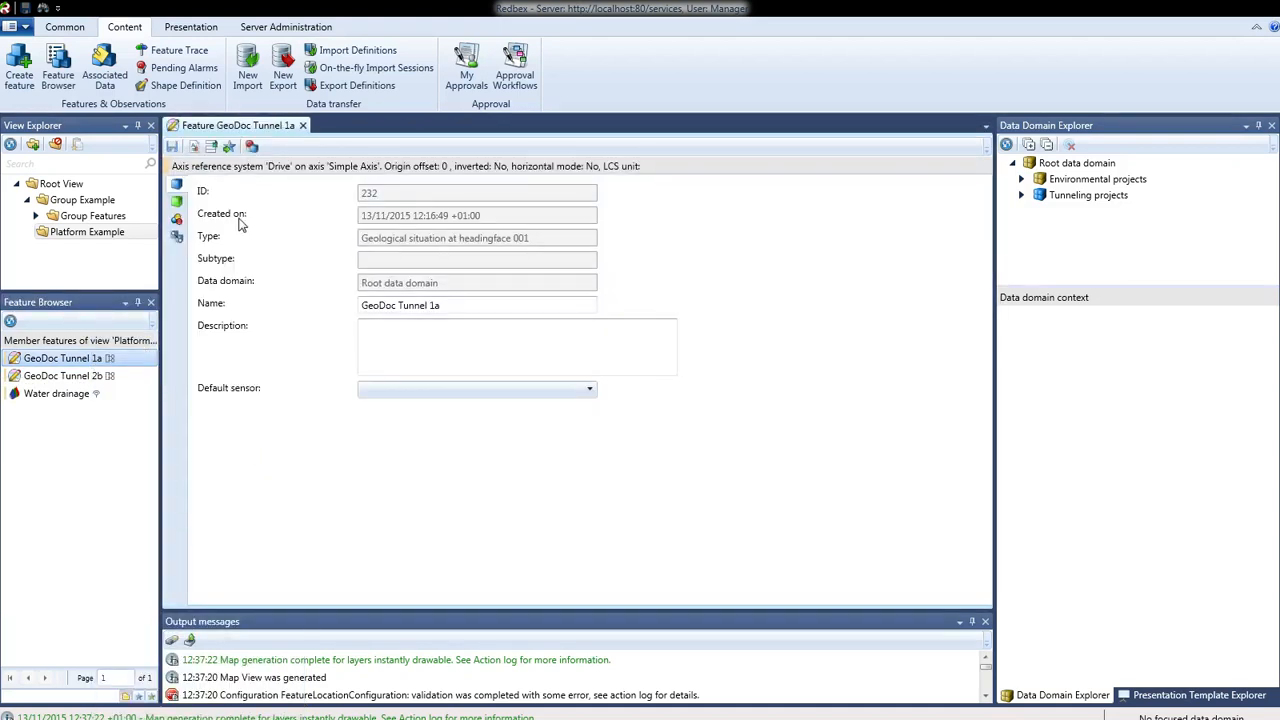
{"action": "left_click", "coordinate": [178, 204]}
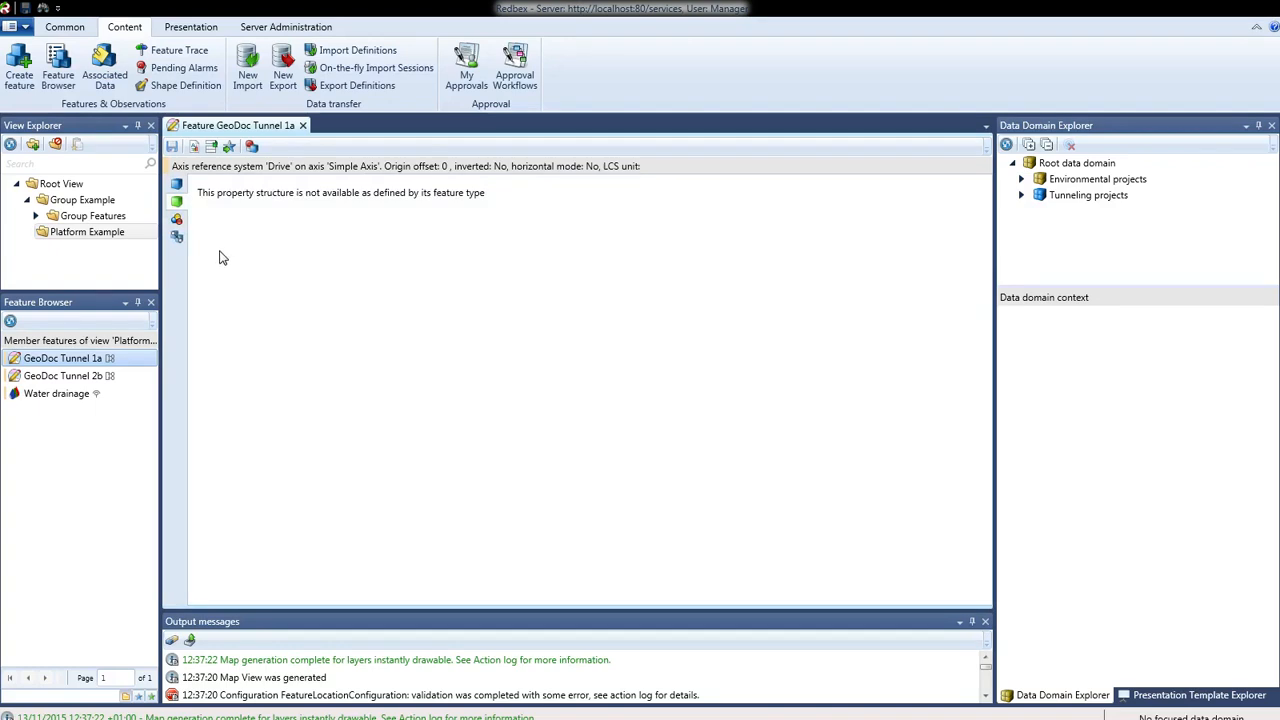
{"action": "left_click", "coordinate": [178, 222]}
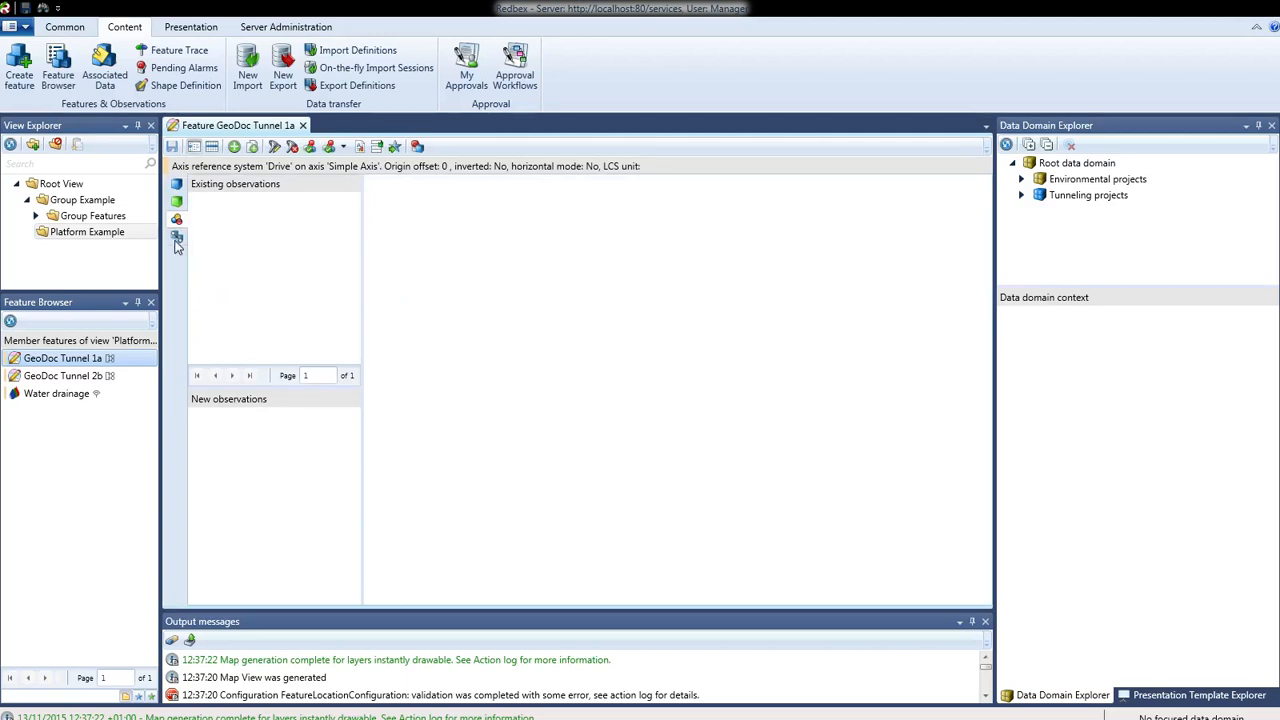
{"action": "left_click", "coordinate": [176, 238]}
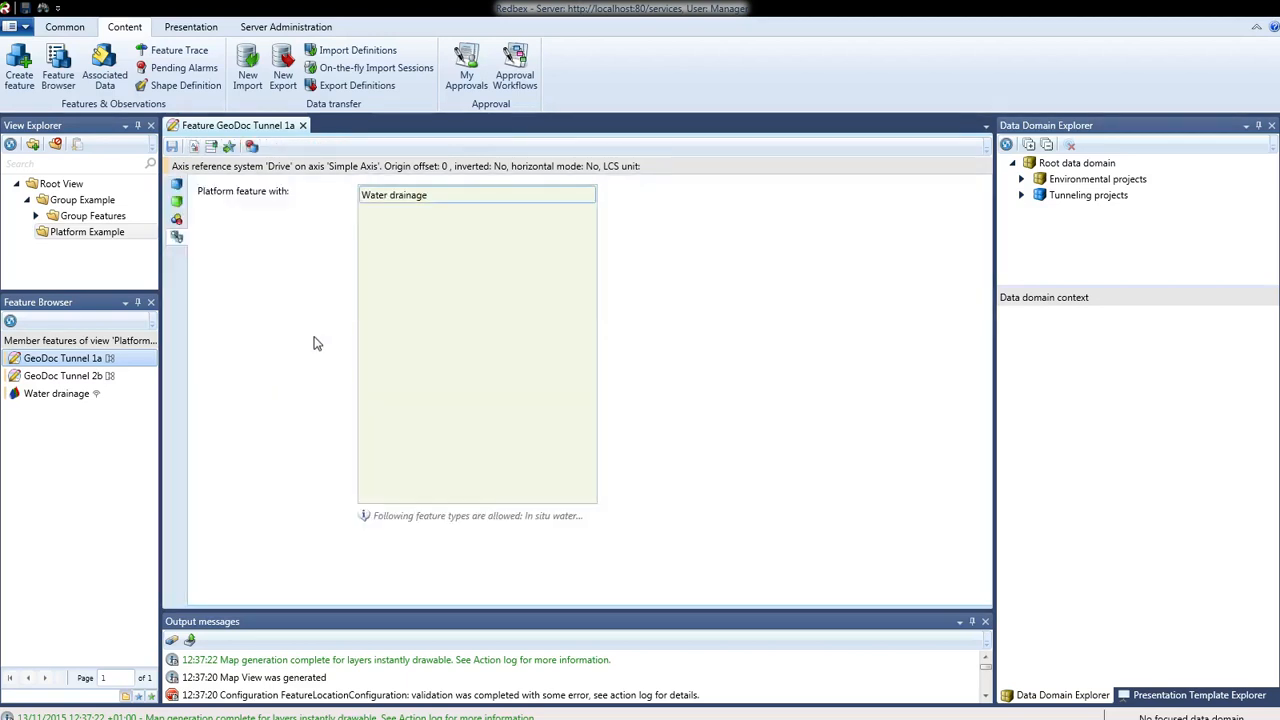
{"action": "left_click", "coordinate": [405, 199]}
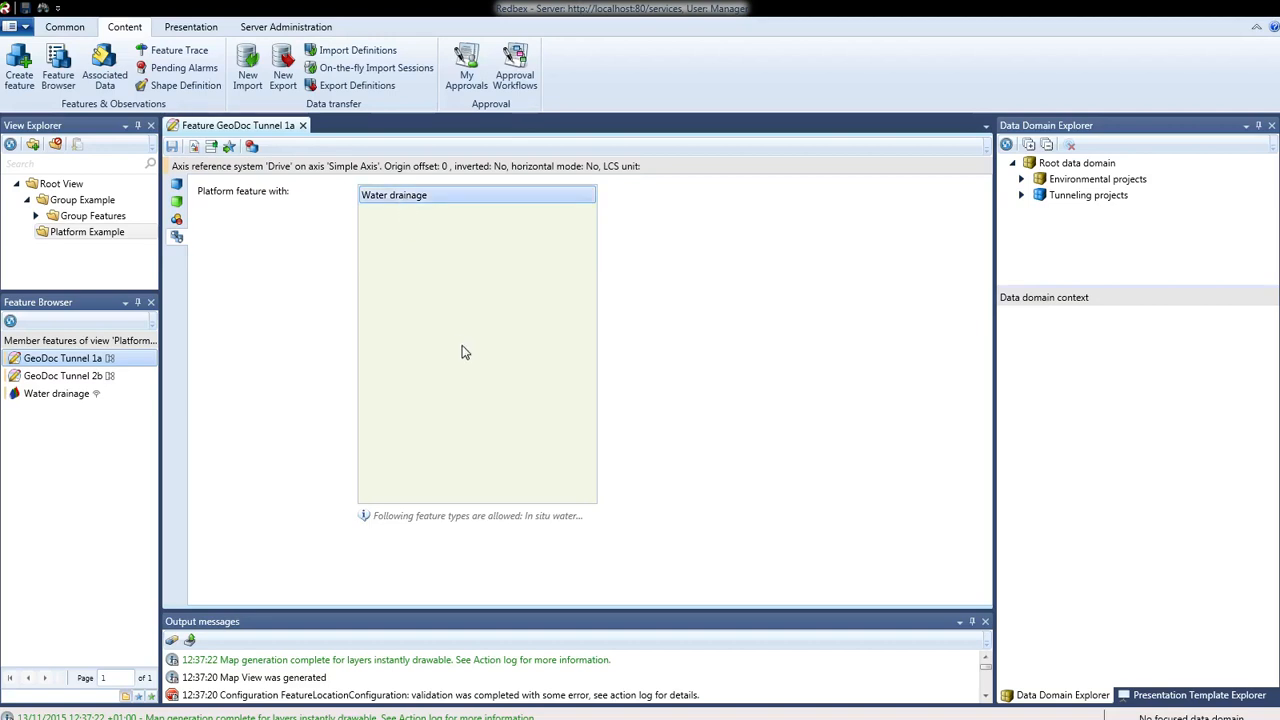
{"action": "right_click", "coordinate": [393, 204]}
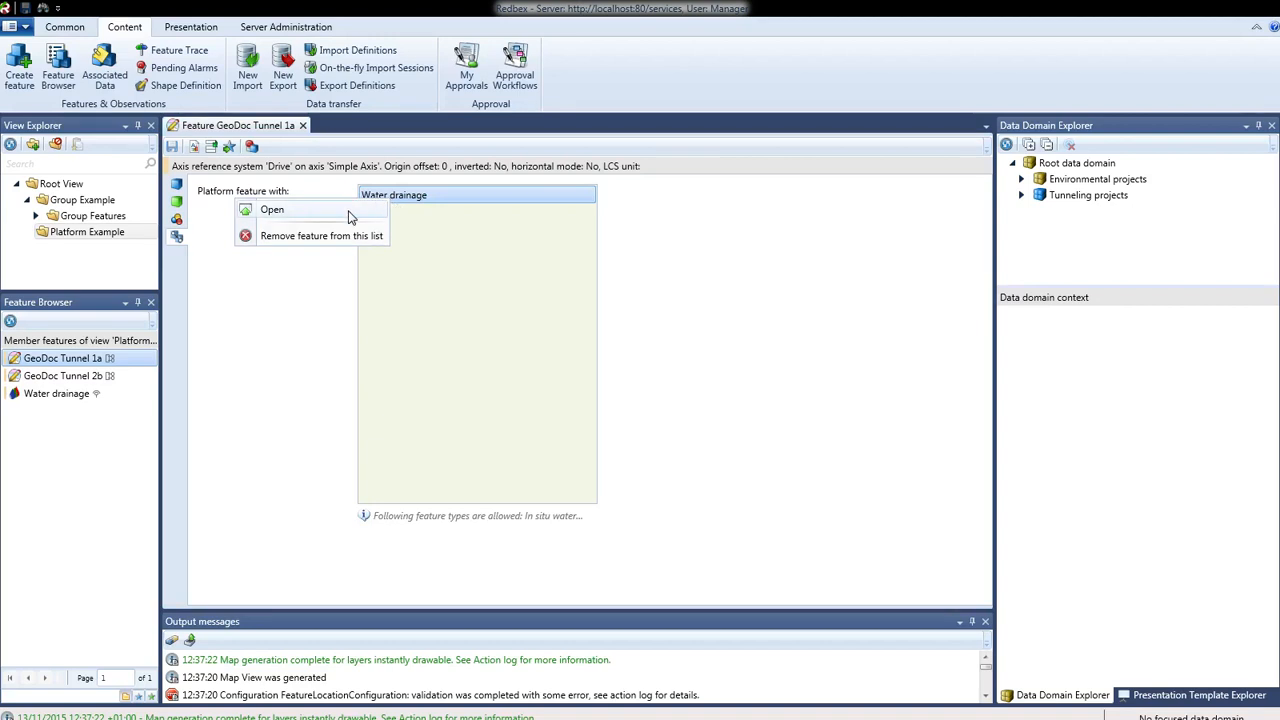
{"action": "left_click", "coordinate": [346, 216]}
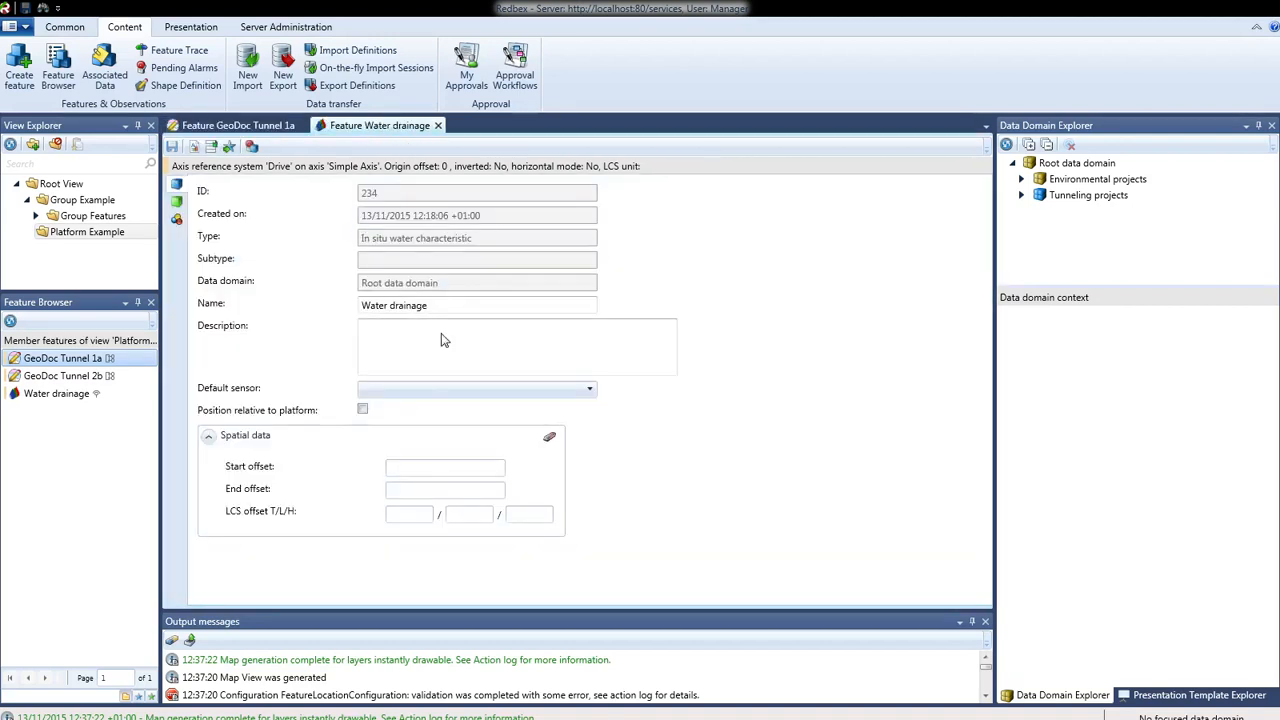
{"action": "left_click", "coordinate": [178, 218]}
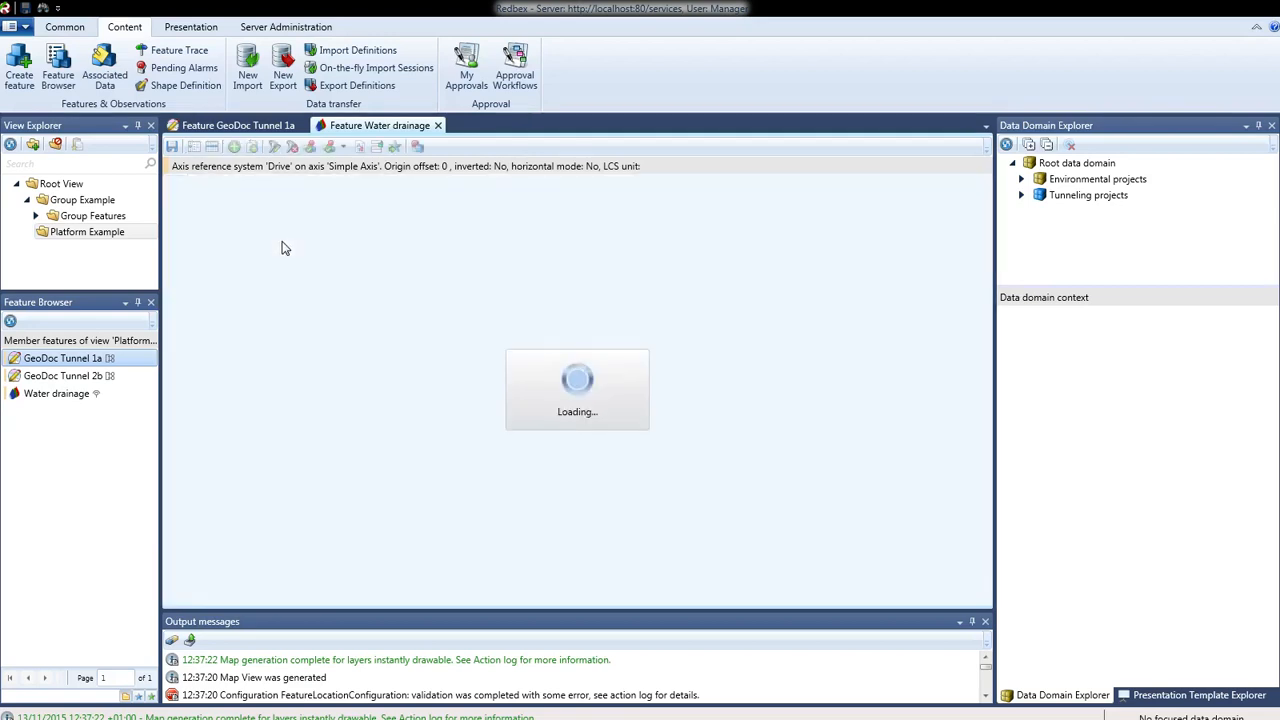
{"action": "left_click", "coordinate": [437, 126]}
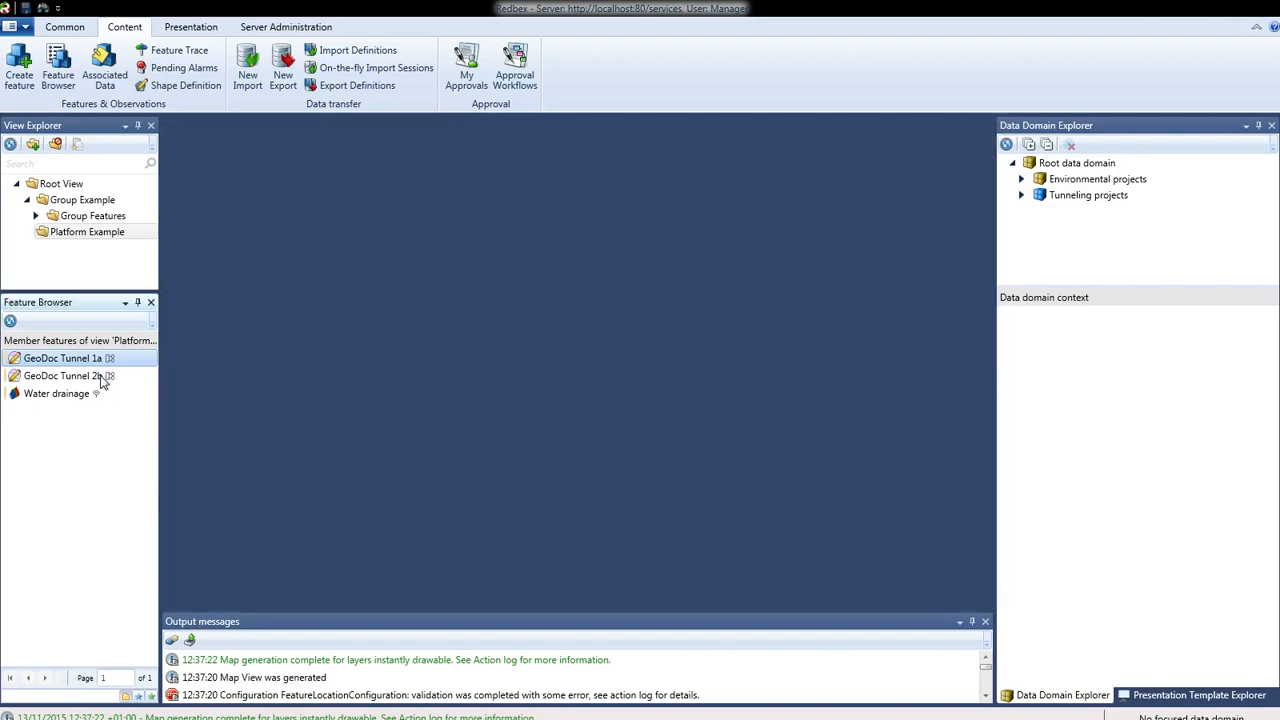
{"action": "right_click", "coordinate": [104, 378]}
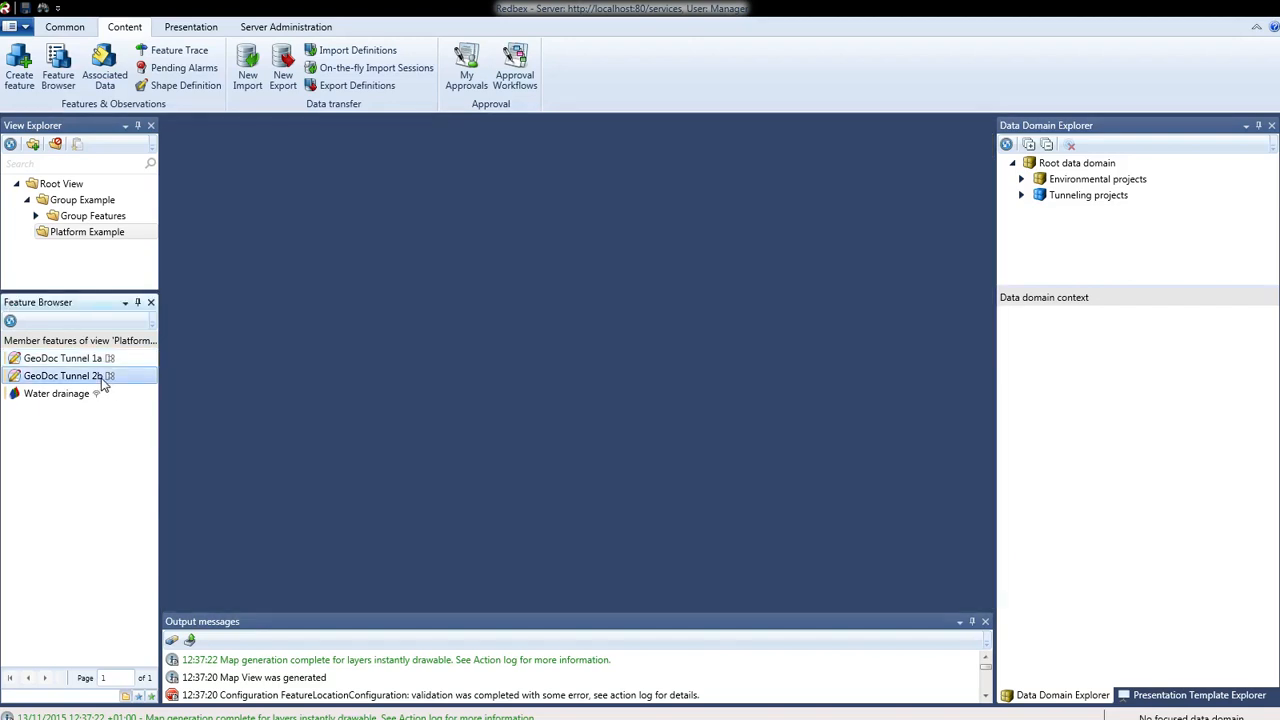
- Add Water drainage to GeoDoc Tunnel 2b's platform members, save, then open GeoDoc Tunnel 1a
{"action": "left_click", "coordinate": [148, 16]}
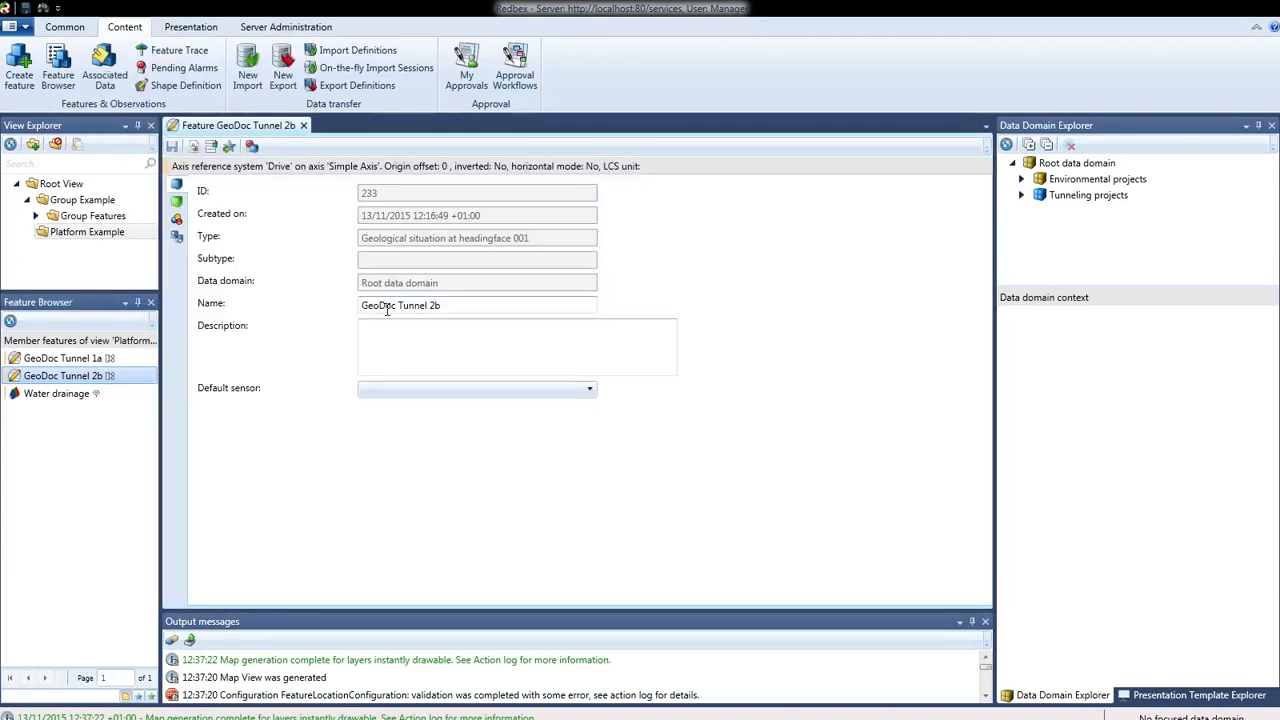
{"action": "left_click", "coordinate": [176, 236]}
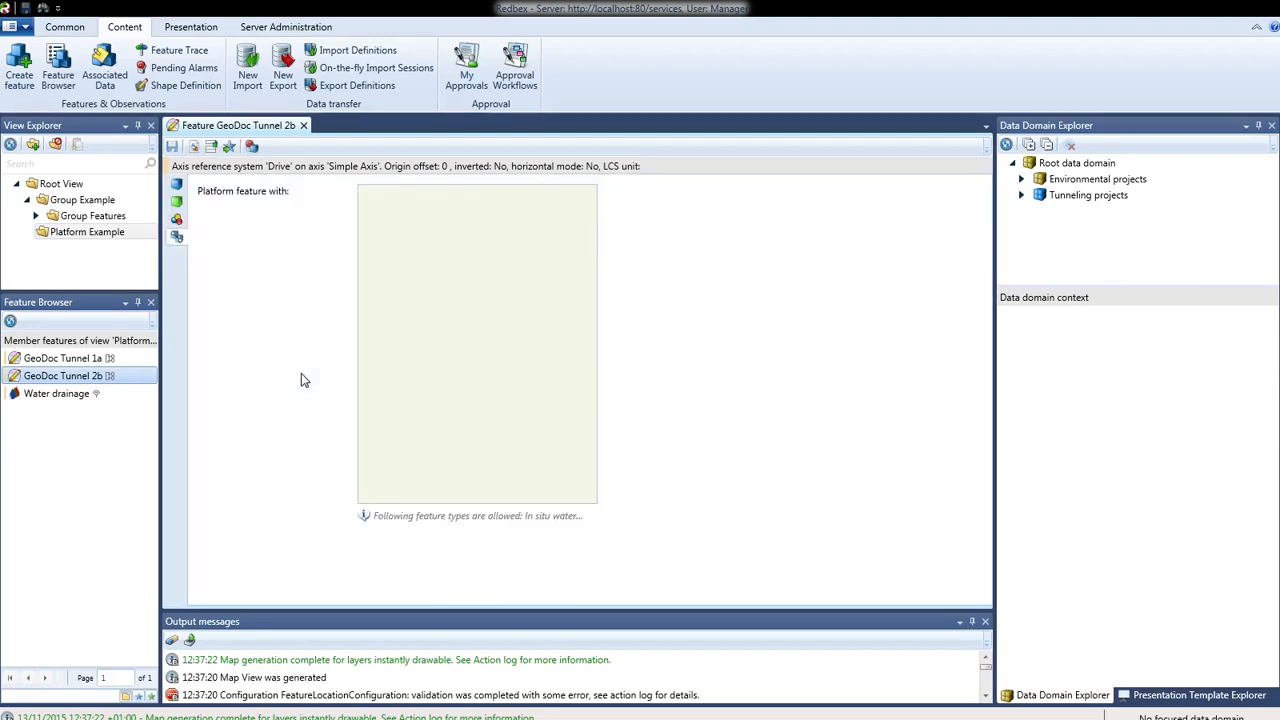
{"action": "left_click", "coordinate": [70, 395]}
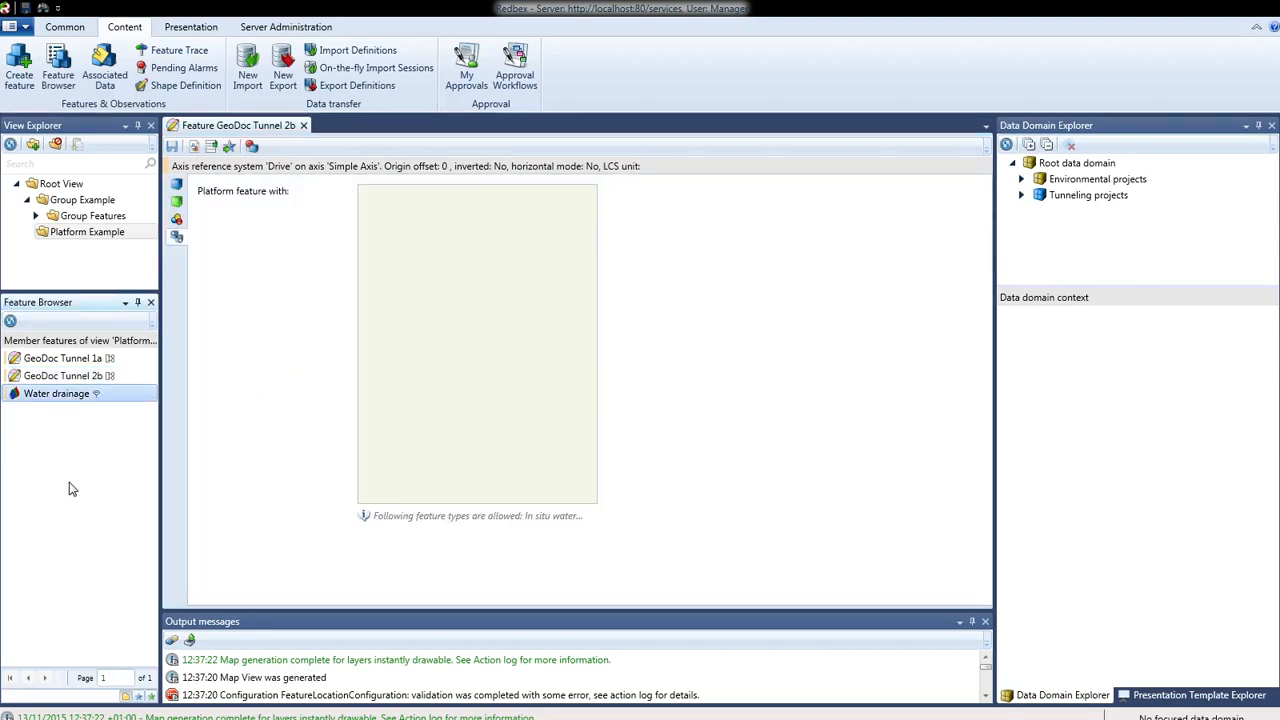
{"action": "left_click_drag", "start_coordinate": [43, 400], "coordinate": [470, 349]}
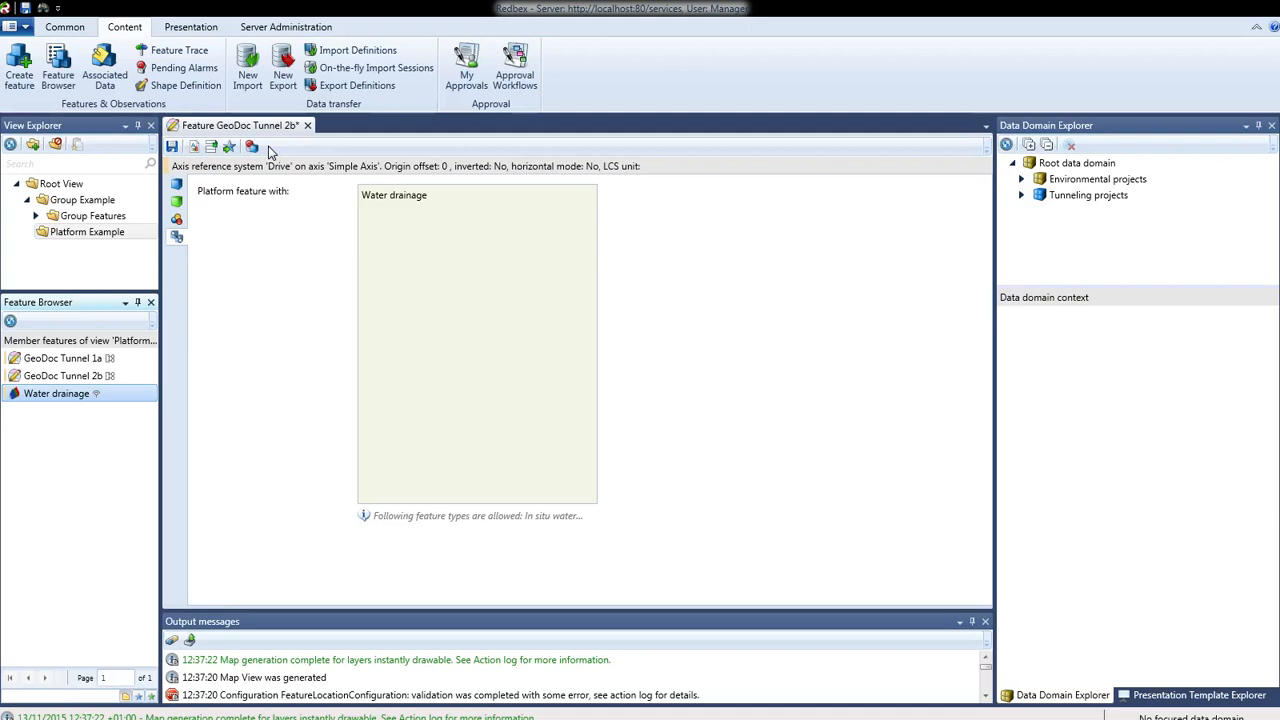
{"action": "left_click", "coordinate": [172, 147]}
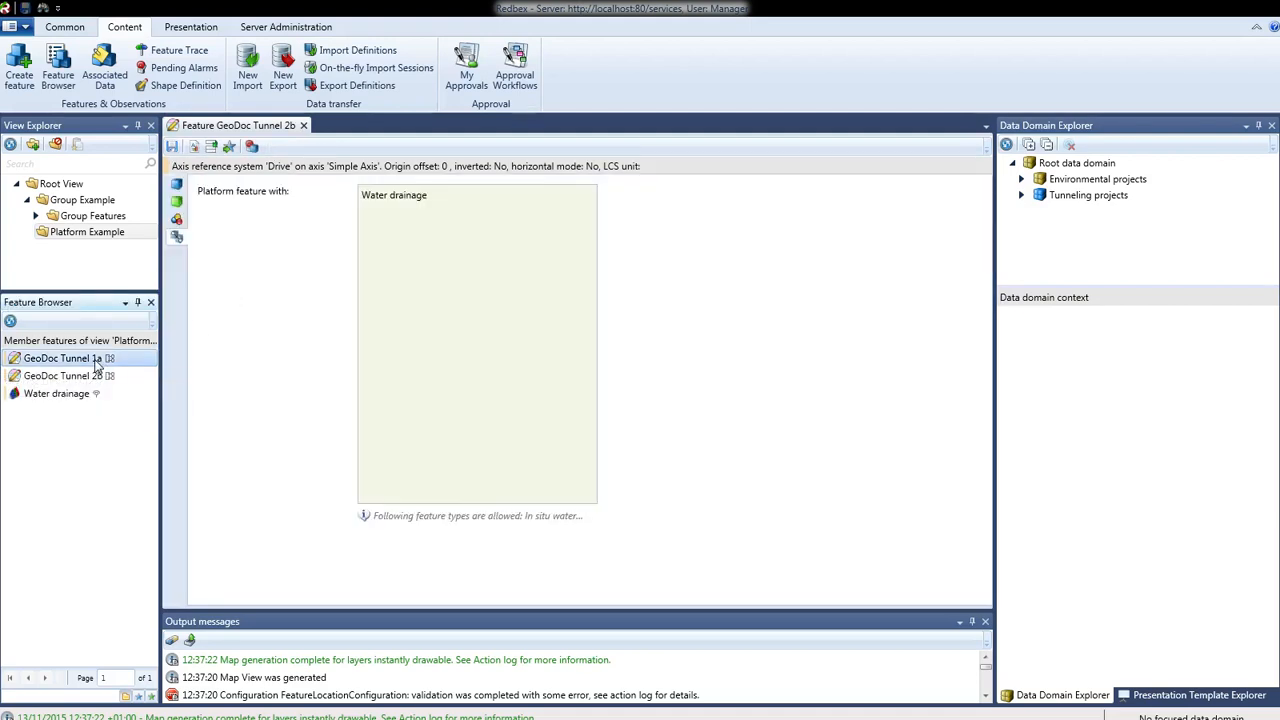
{"action": "right_click", "coordinate": [95, 361]}
{"action": "left_click", "coordinate": [132, 343]}
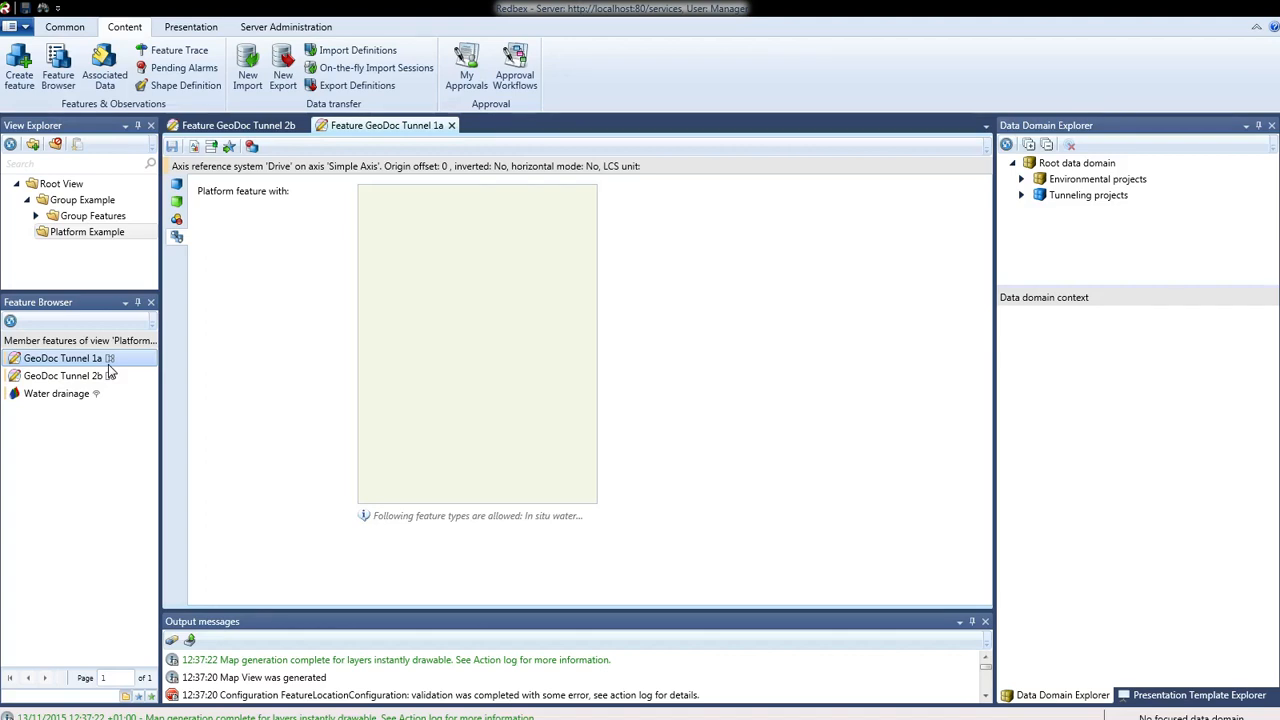
- Select Water drainage in the feature list while GeoDoc Tunnel 1a's platform list shows empty
{"action": "left_click", "coordinate": [88, 393]}
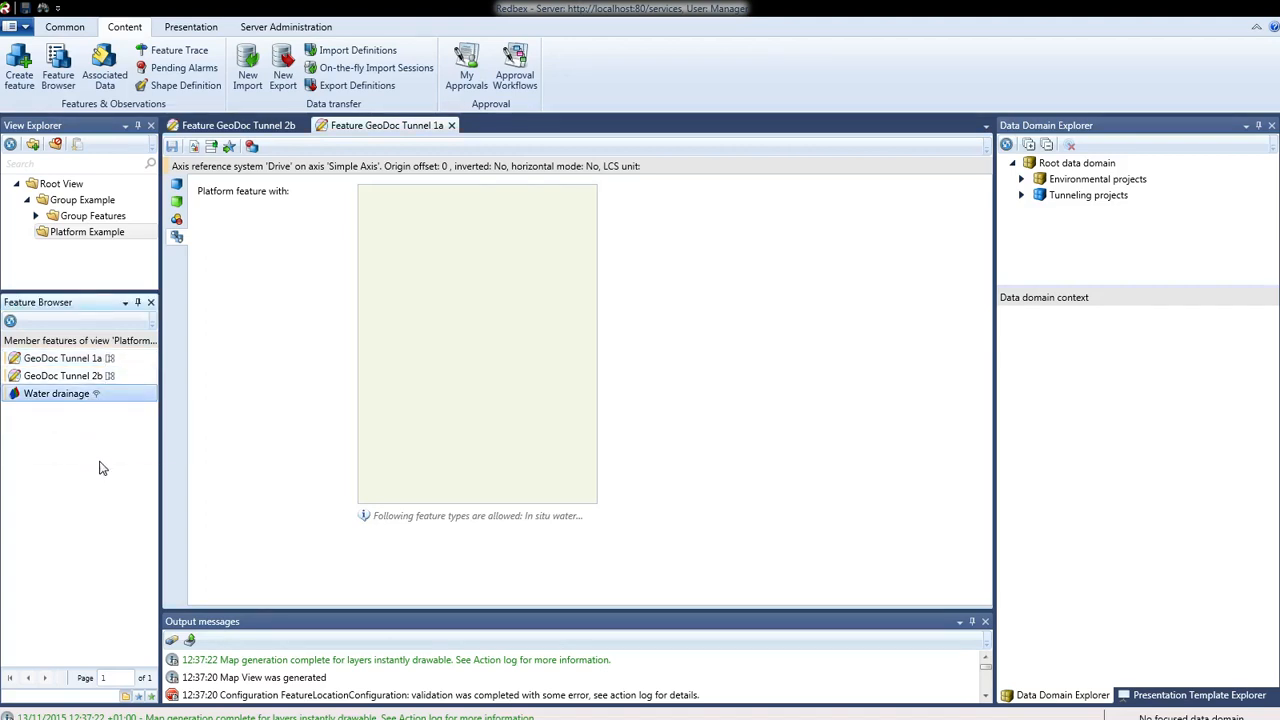
{"action": "mouse_move", "coordinate": [98, 401]}
{"action": "right_click", "coordinate": [88, 205]}
{"action": "left_click", "coordinate": [118, 212]}
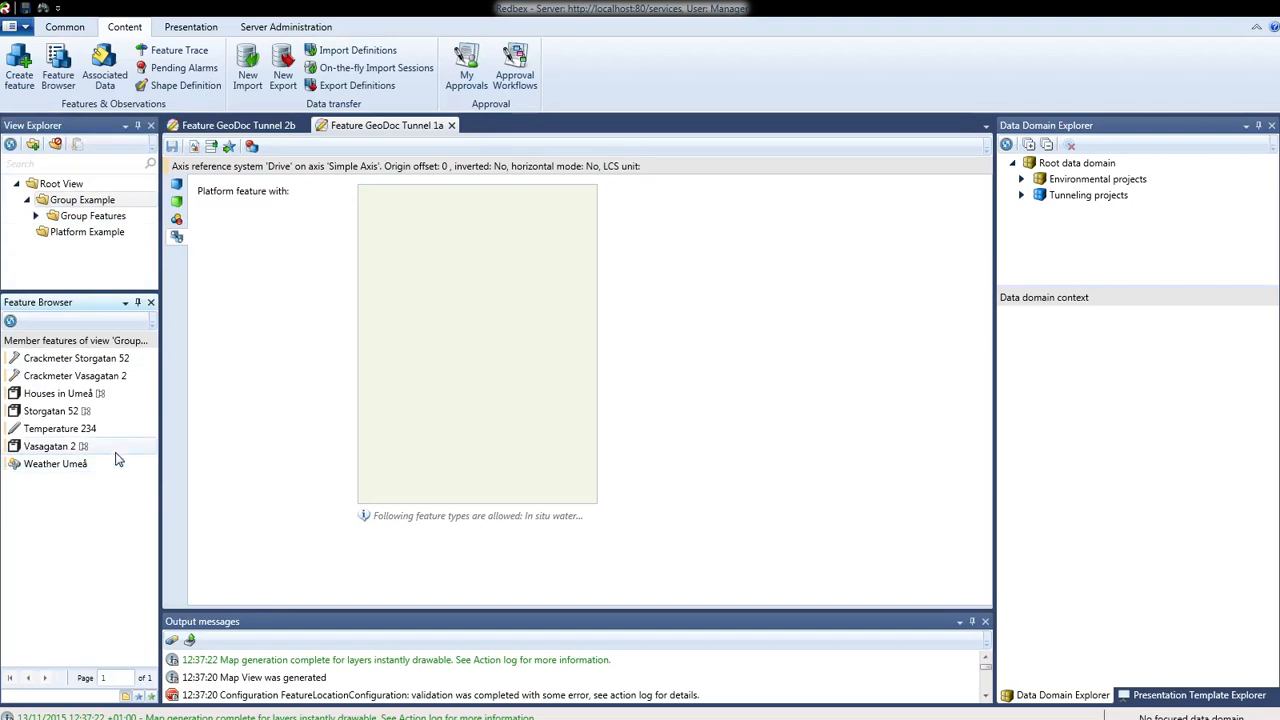
{"action": "left_click", "coordinate": [88, 411]}
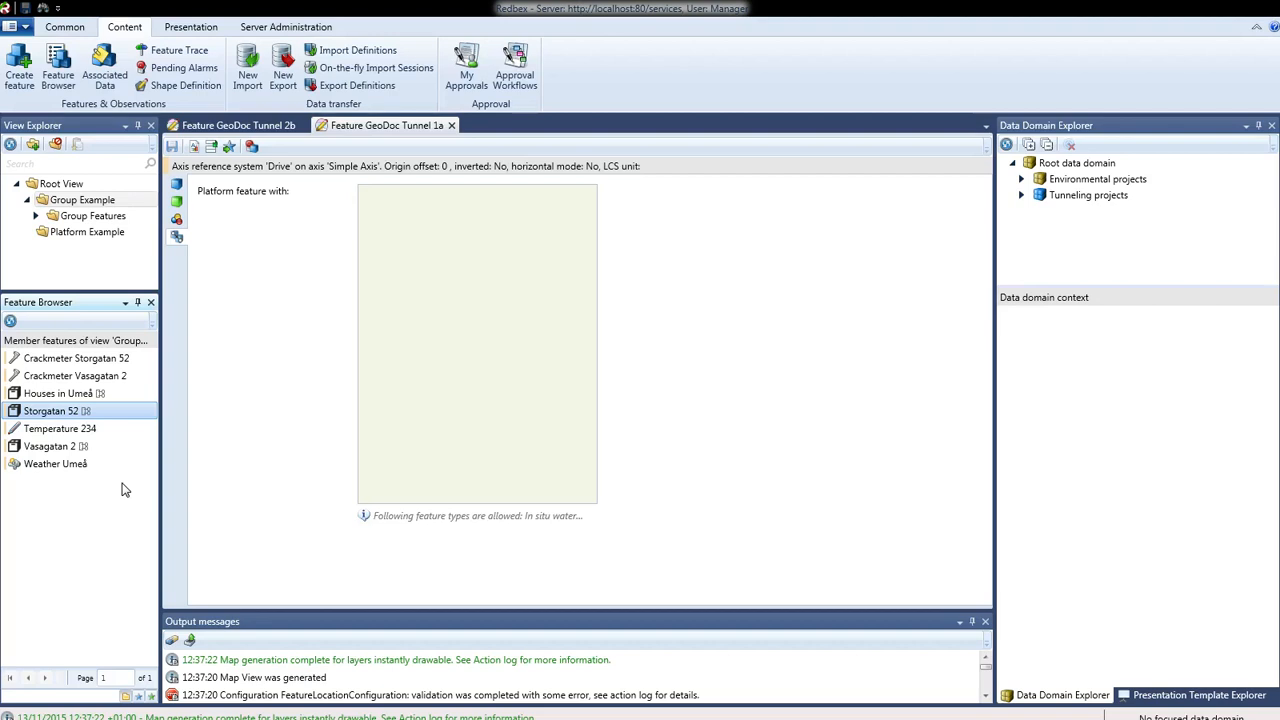
{"action": "left_click", "coordinate": [98, 433]}
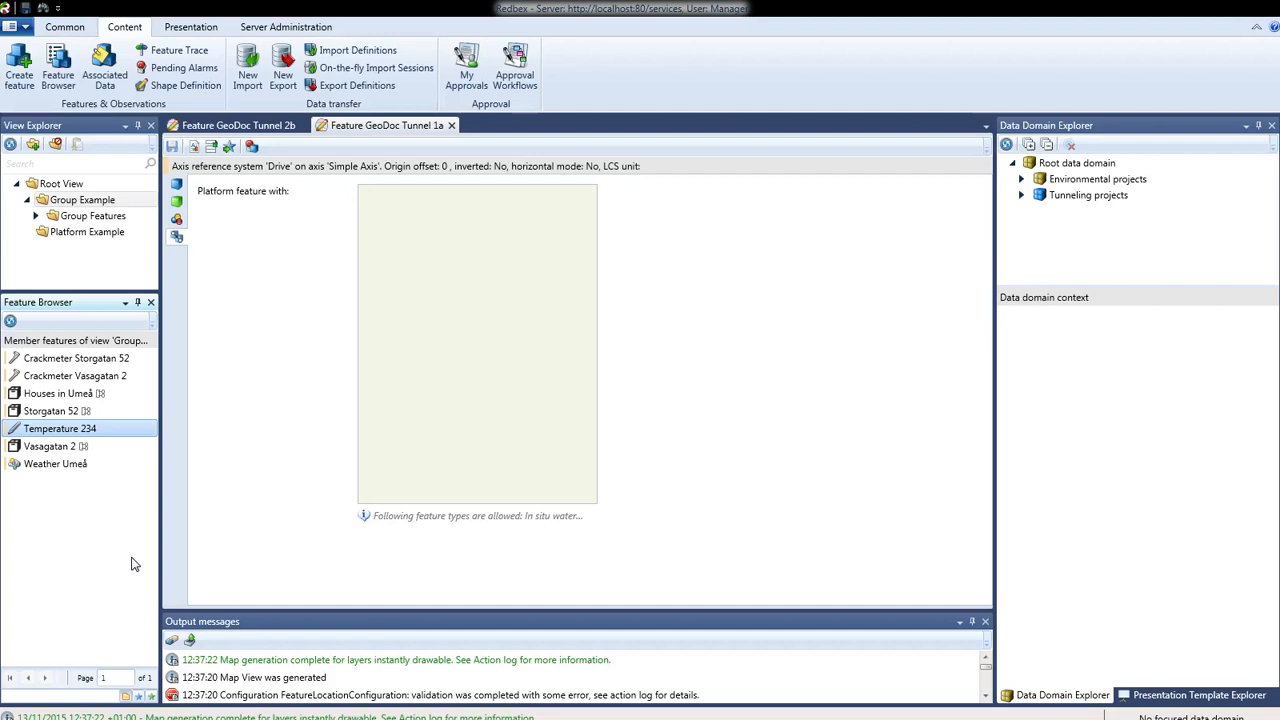
{"action": "mouse_move", "coordinate": [80, 437]}
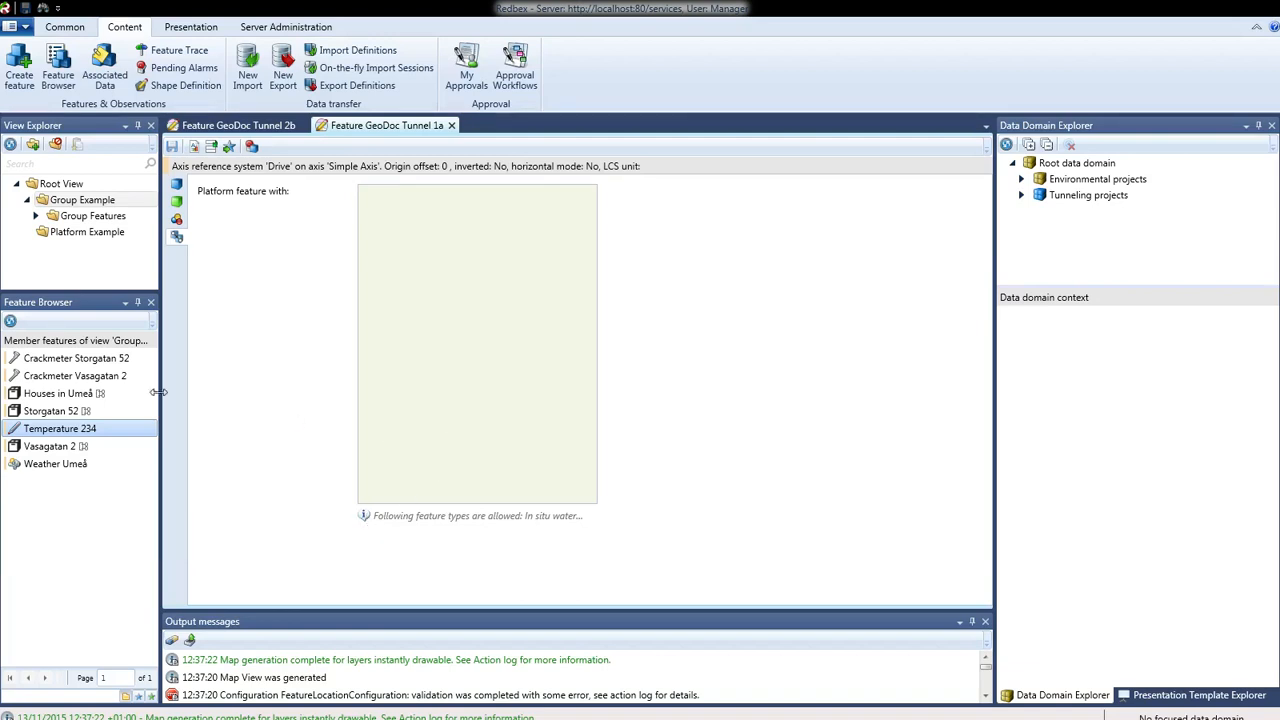
{"action": "left_click_drag", "start_coordinate": [220, 393], "coordinate": [455, 376]}
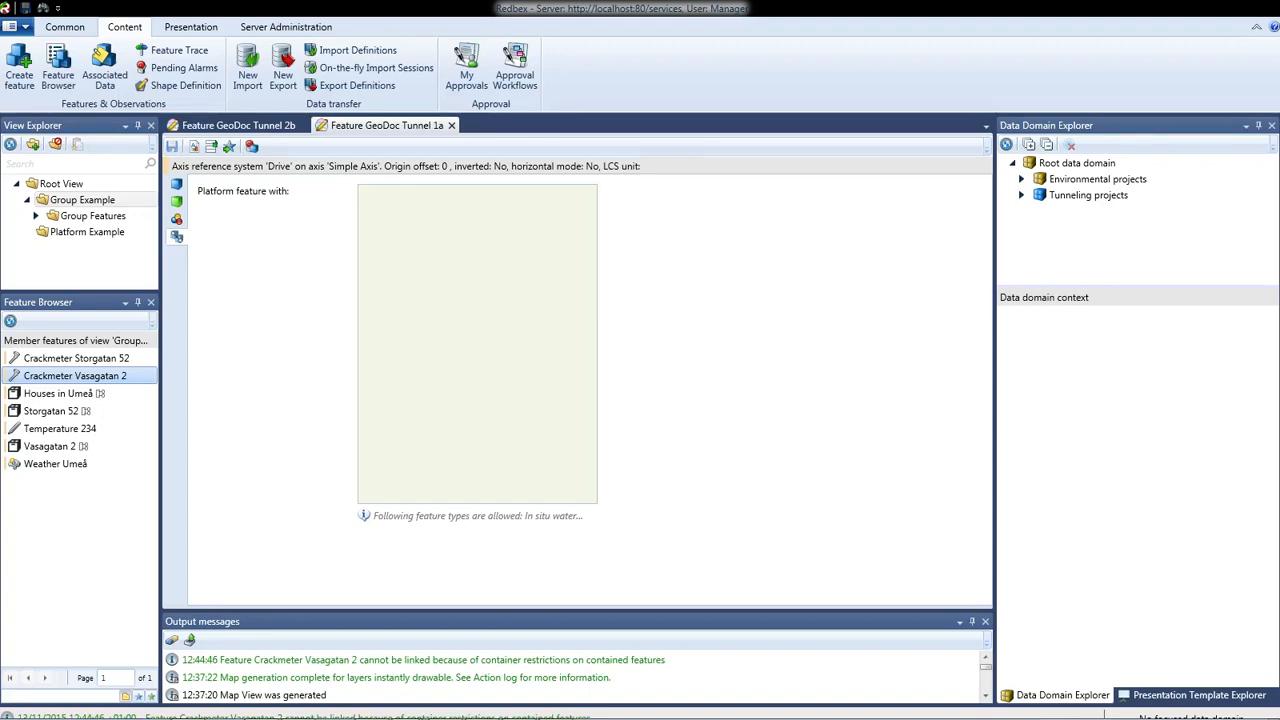
{"action": "left_click_drag", "start_coordinate": [0, 0], "coordinate": [316, 60]}
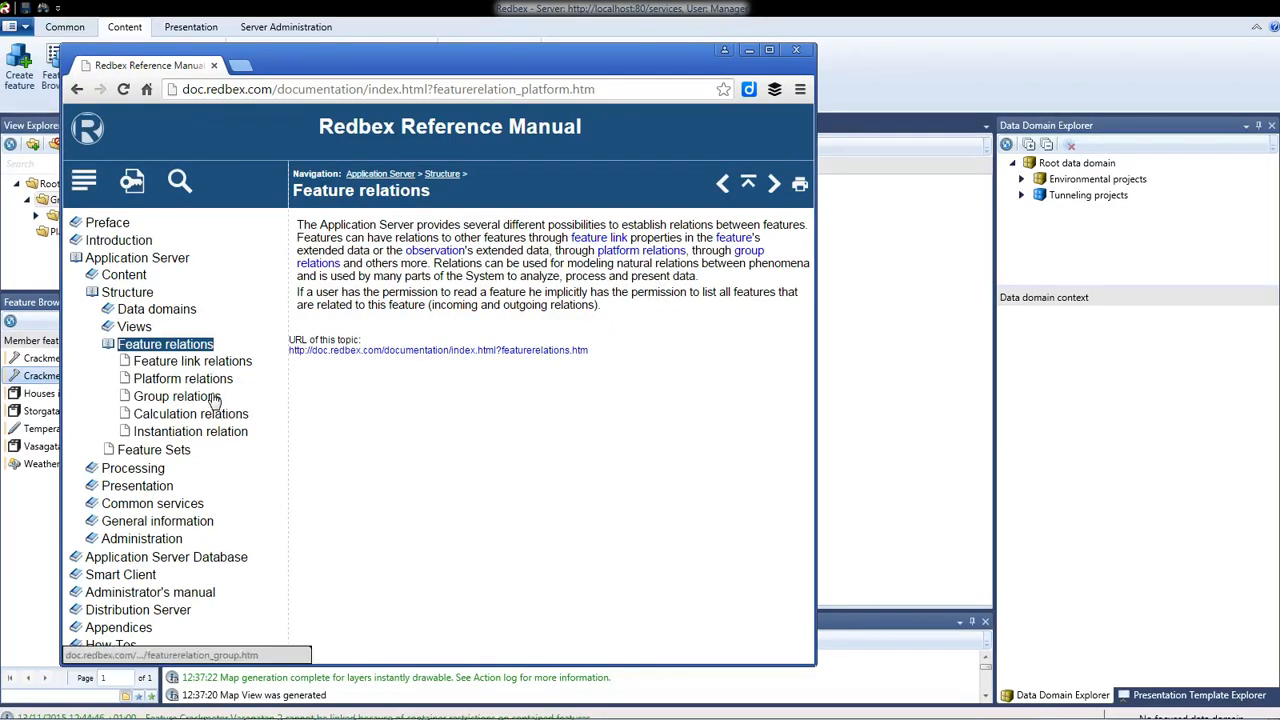
- Go from the Group relations topic to the Platform relations topic in the manual
{"action": "left_click", "coordinate": [211, 397]}
{"action": "left_click", "coordinate": [214, 380]}
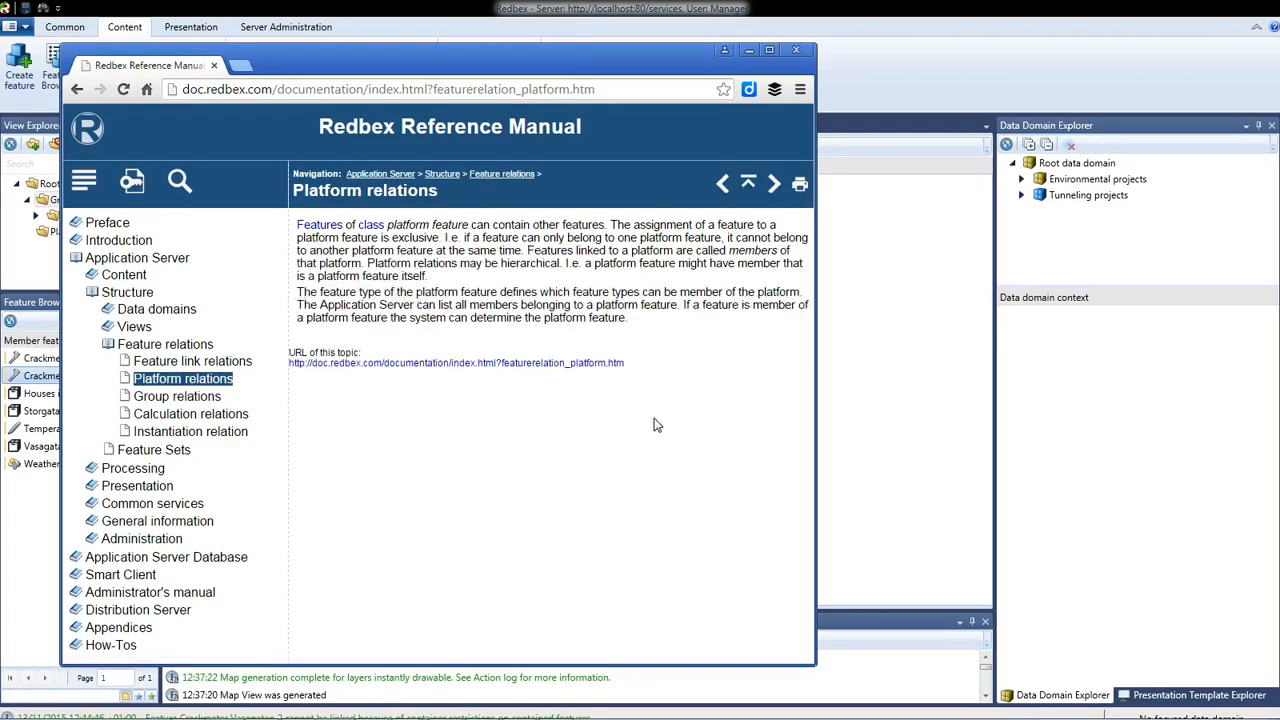